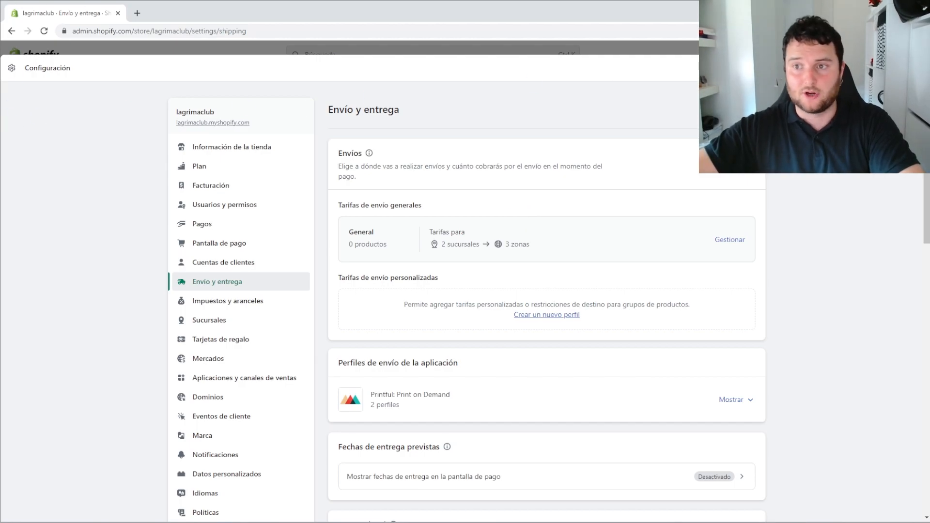
# Return to the store home and open the Shipping and delivery settings
pyautogui.click(914, 68)
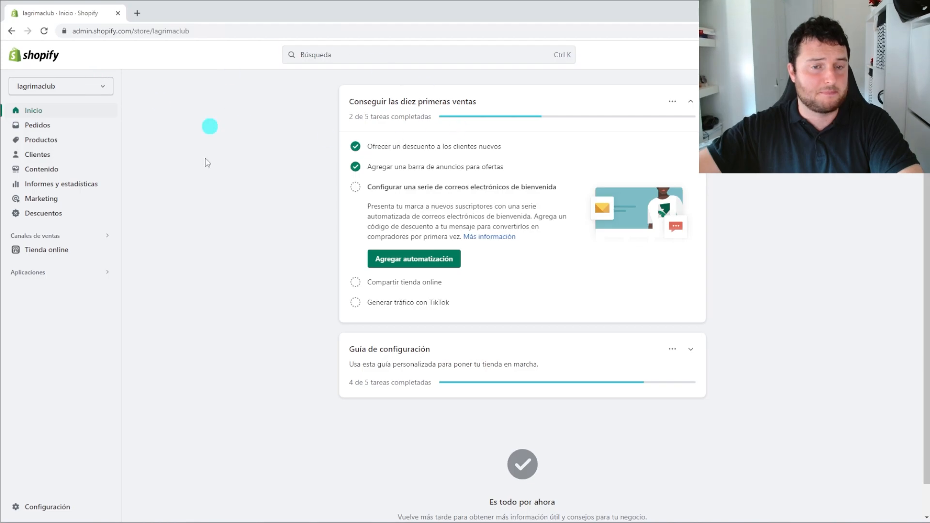
pyautogui.click(59, 509)
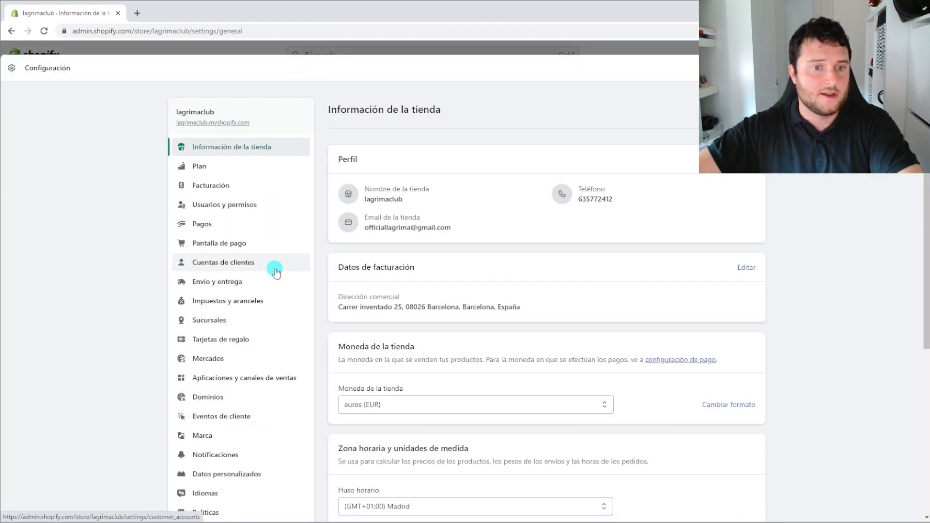
pyautogui.click(184, 287)
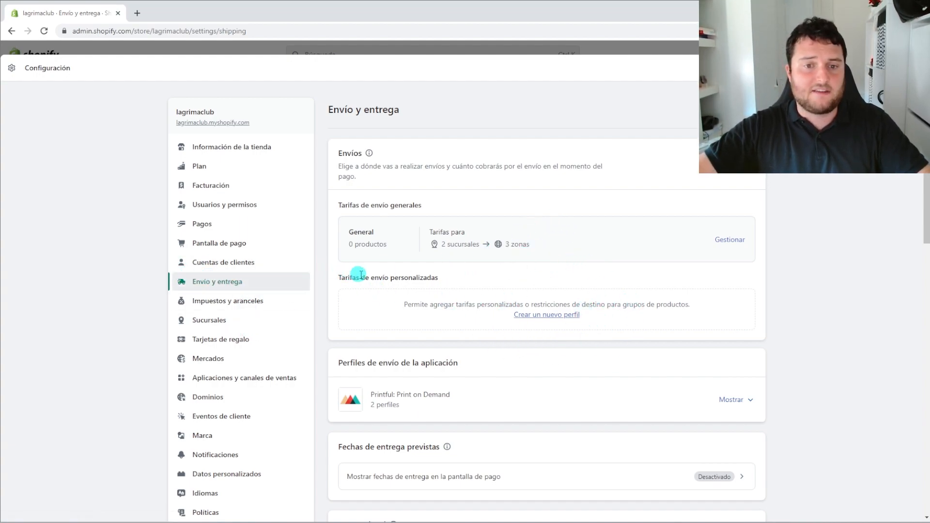
# Start a new shipping profile and name it 'Envío Rápido'
pyautogui.click(564, 315)
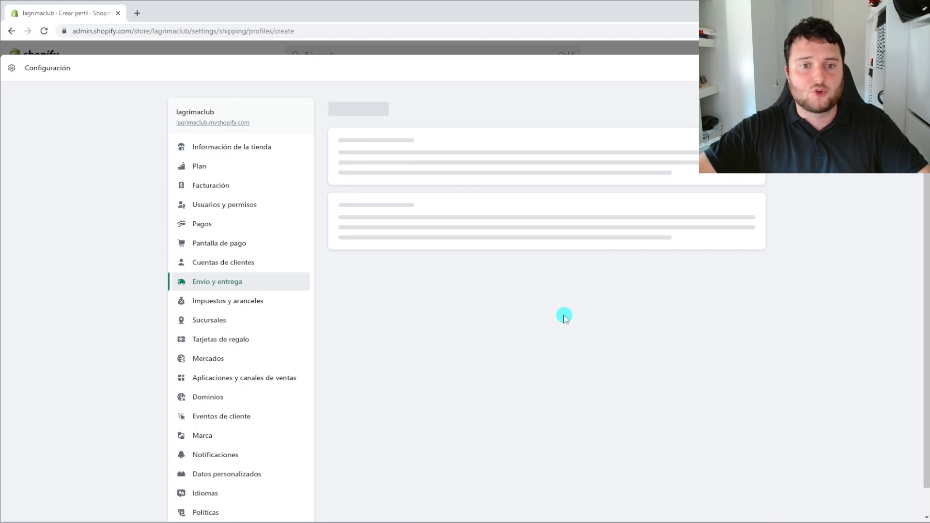
pyautogui.click(414, 183)
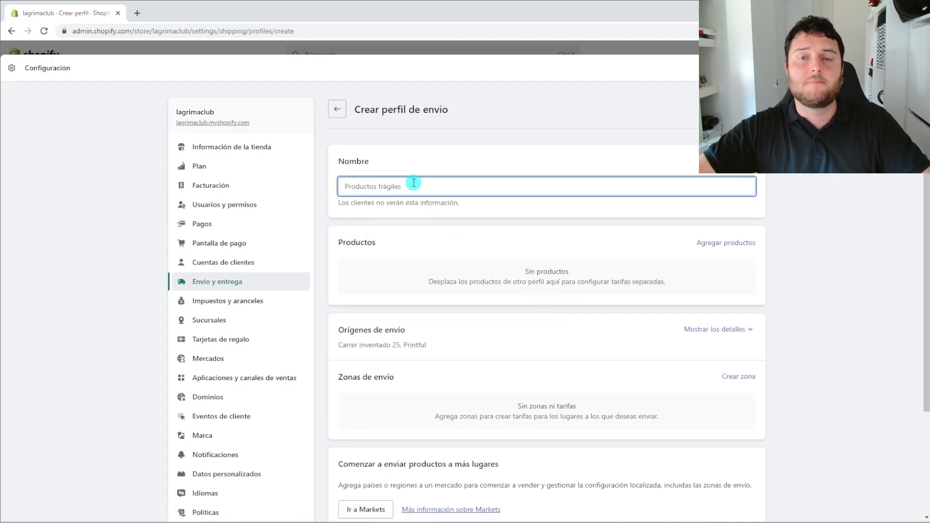
pyautogui.write('E')
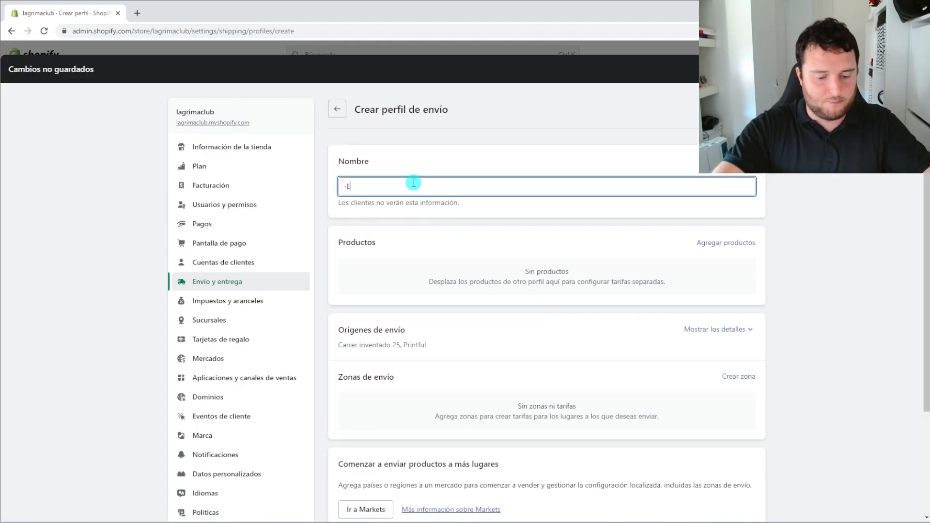
pyautogui.press('BackSpace')
pyautogui.write('Env')
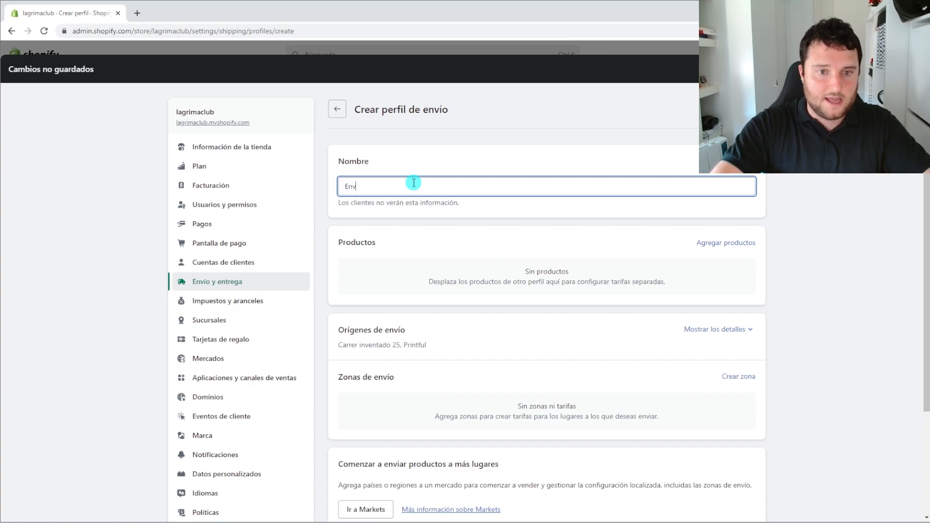
pyautogui.write('ío Rápido')
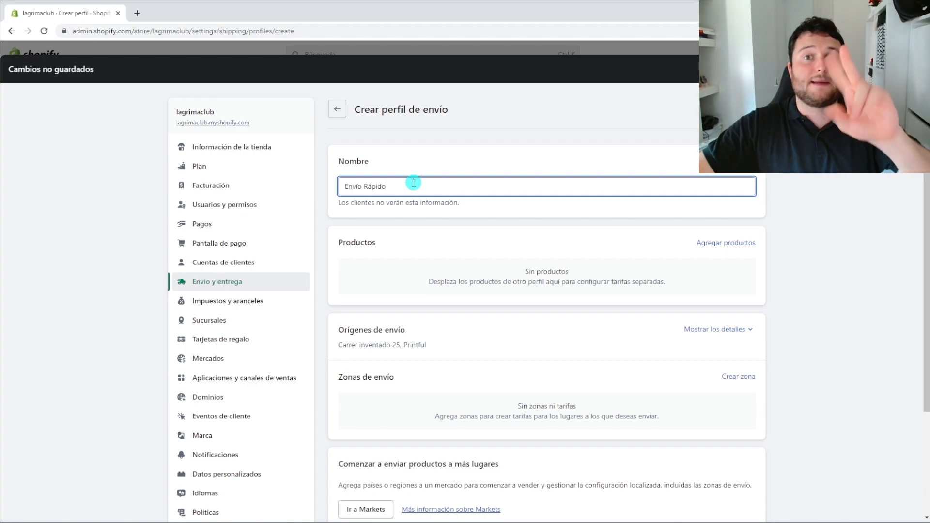
pyautogui.moveTo(414, 183); pyautogui.dragTo(334, 184)
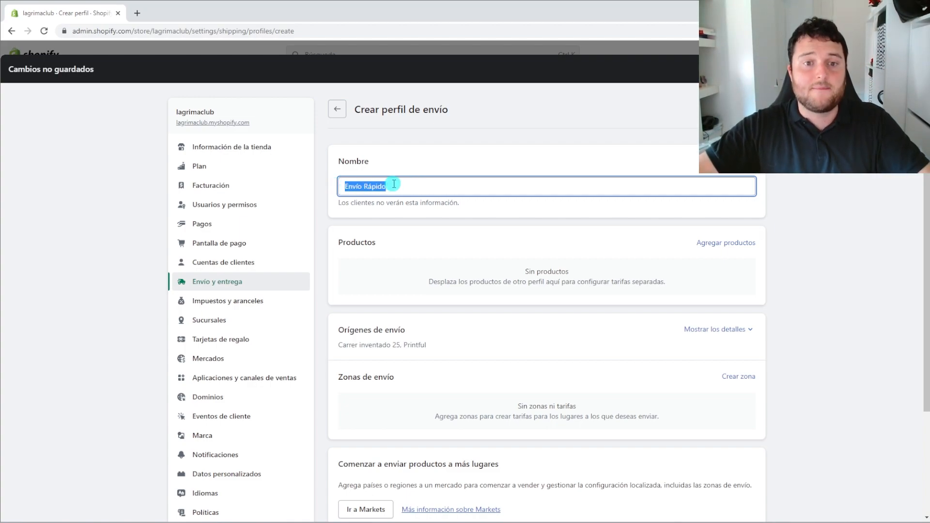
pyautogui.click(409, 185)
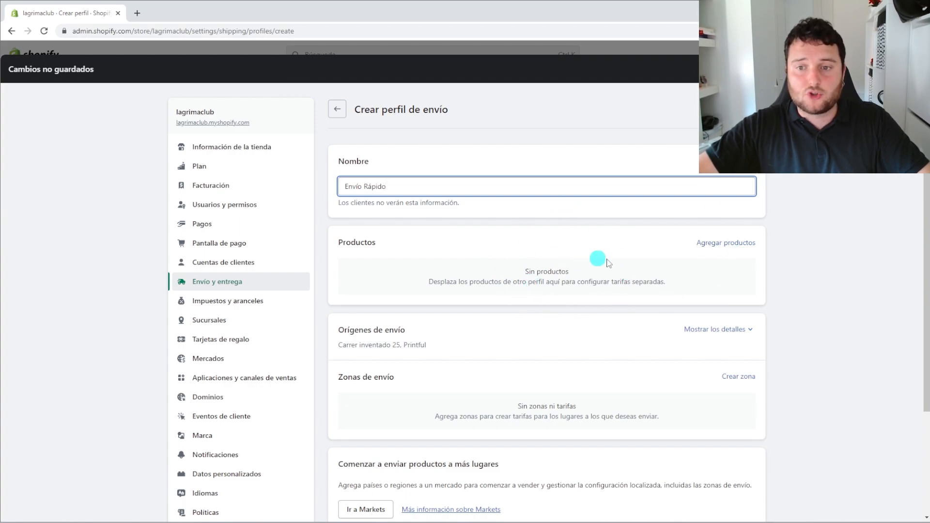
# Review the profile's two shipping origins and the Zonas de envío section
pyautogui.moveTo(344, 330)
pyautogui.mouseDown()
pyautogui.moveTo(423, 346)
pyautogui.moveTo(338, 346)
pyautogui.mouseUp()
pyautogui.click(388, 344)
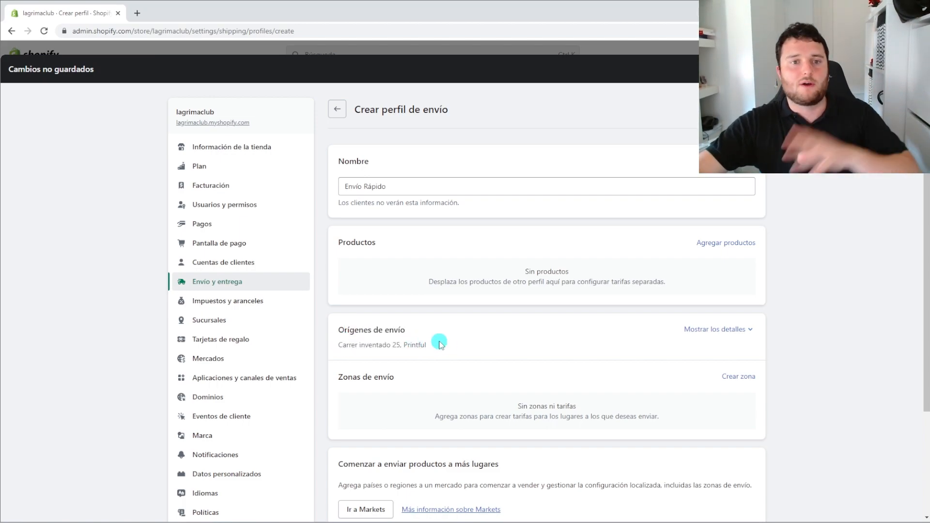
pyautogui.moveTo(438, 345)
pyautogui.mouseDown()
pyautogui.moveTo(340, 352)
pyautogui.moveTo(445, 351)
pyautogui.mouseUp()
pyautogui.click(340, 348)
pyautogui.click(444, 350)
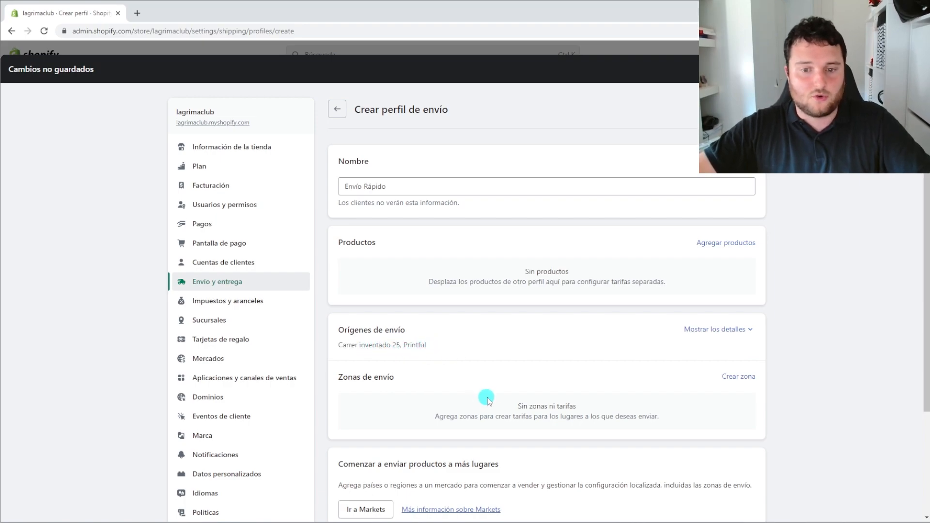
pyautogui.scroll(-1, 472, 383)
pyautogui.moveTo(397, 328); pyautogui.dragTo(337, 326)
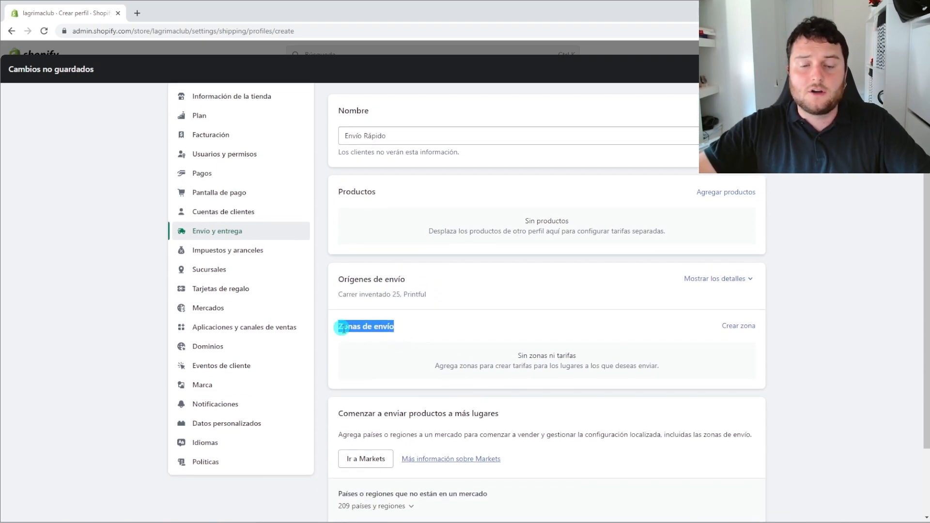
# Start a new shipping zone and browse the country list, expanding Italia
pyautogui.click(345, 330)
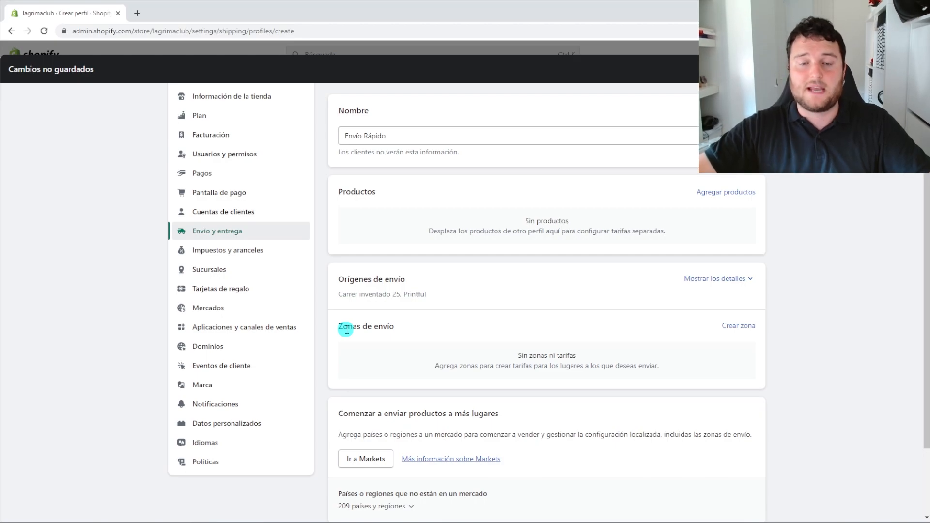
pyautogui.click(731, 327)
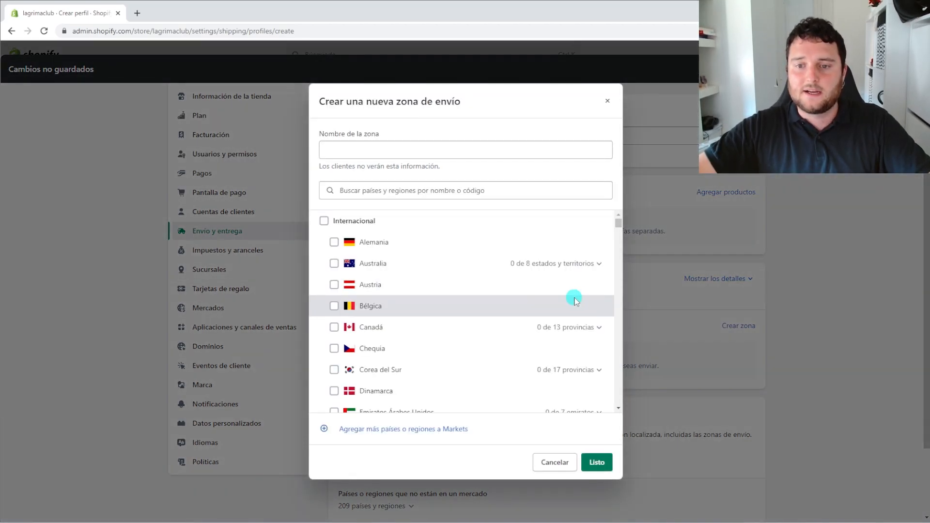
pyautogui.scroll(-5, 429, 307)
pyautogui.scroll(3, 429, 312)
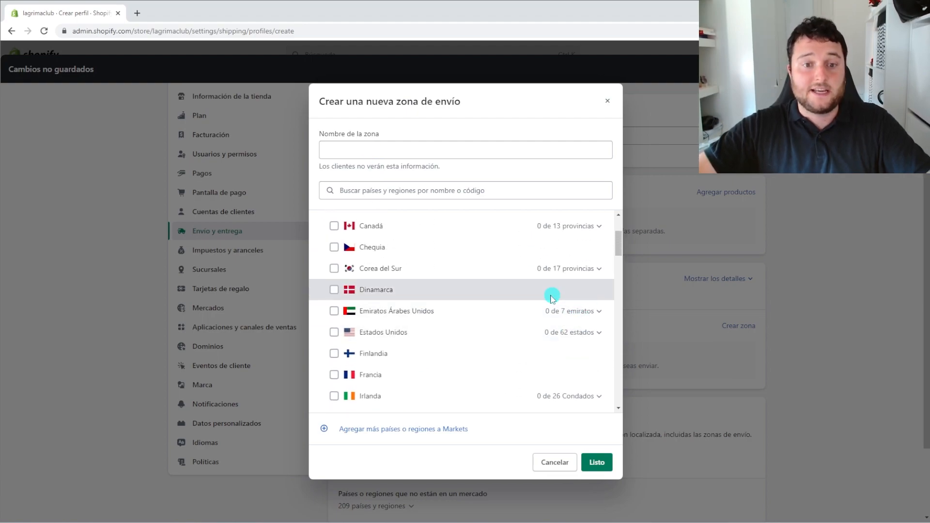
pyautogui.scroll(-1, 477, 297)
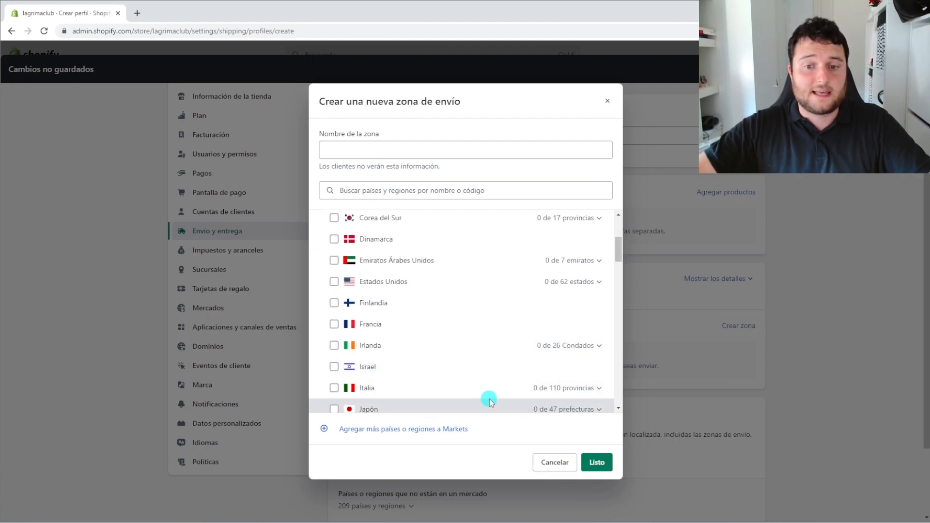
pyautogui.scroll(-3, 550, 386)
pyautogui.click(597, 293)
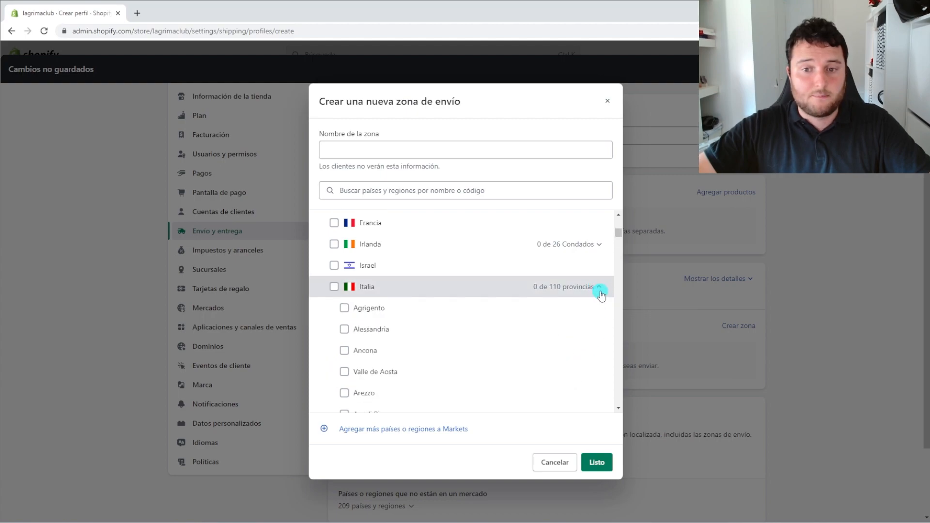
pyautogui.scroll(-2, 388, 357)
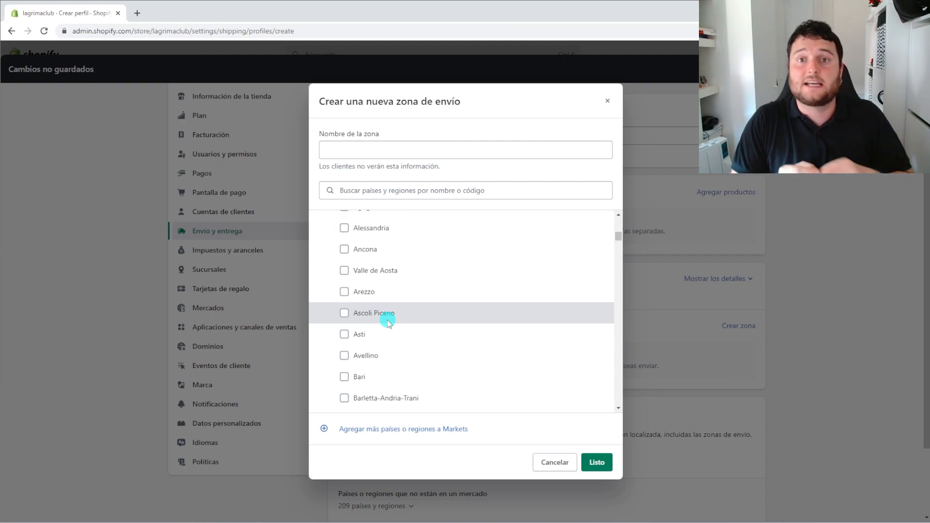
pyautogui.scroll(10, 387, 321)
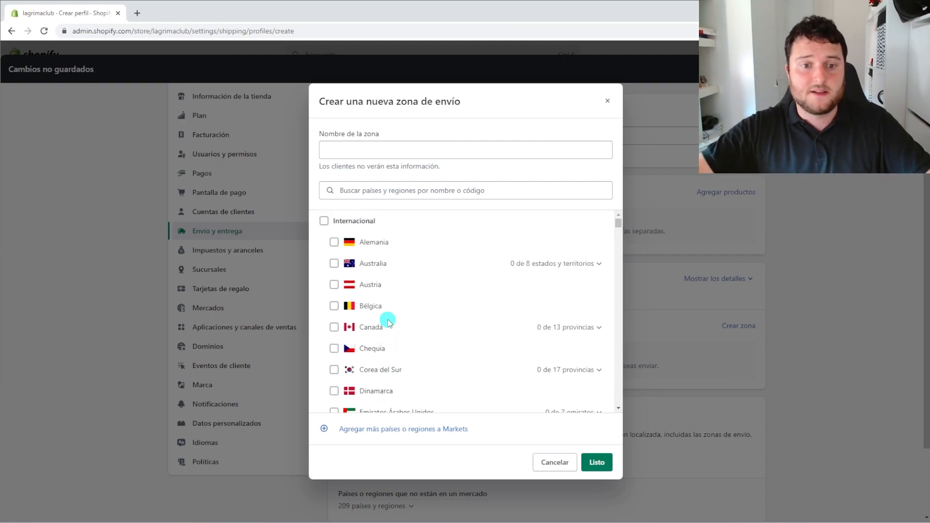
# Search for España and include it with all 52 provinces in the zone
pyautogui.click(359, 191)
pyautogui.write('España')
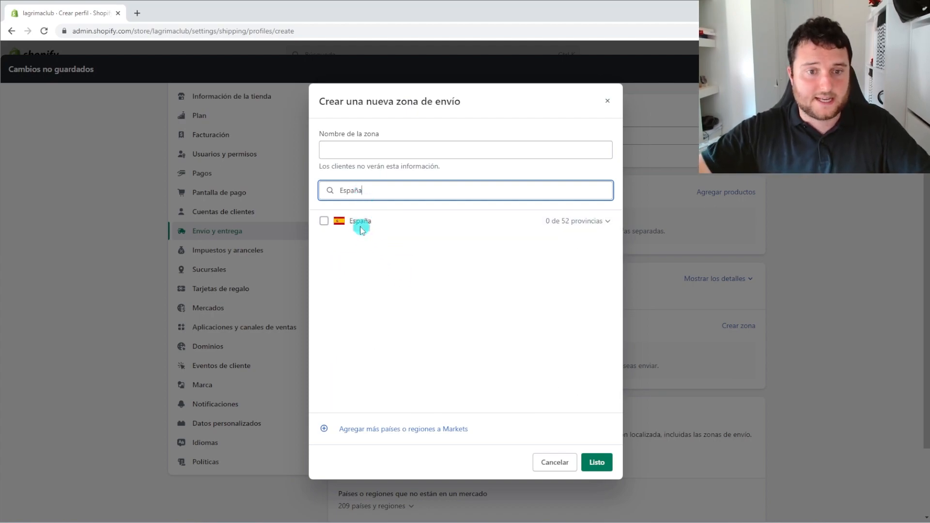
pyautogui.click(323, 221)
pyautogui.click(604, 219)
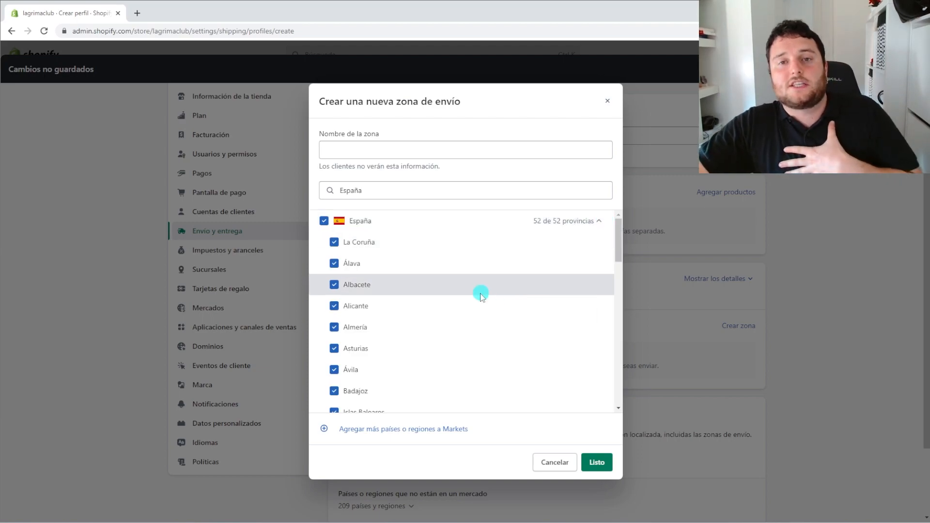
pyautogui.scroll(-8, 480, 293)
pyautogui.scroll(-5, 482, 295)
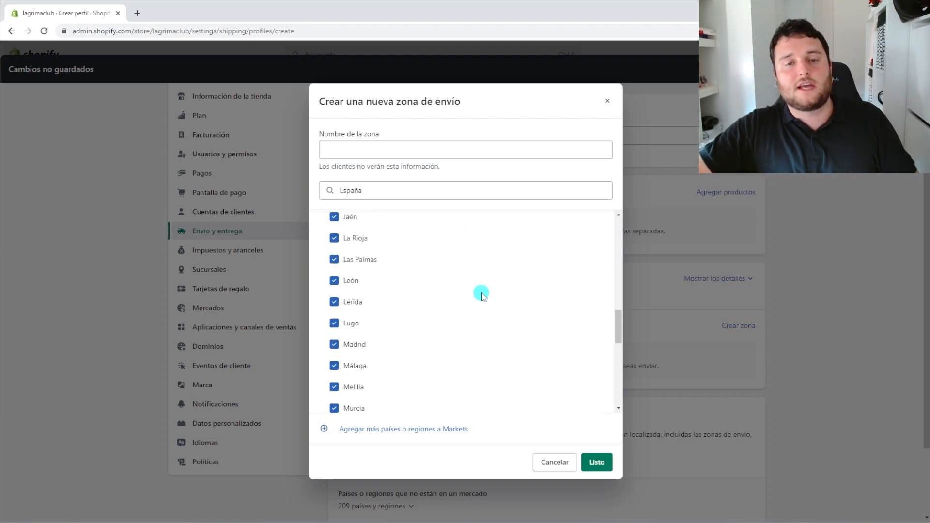
pyautogui.scroll(13, 482, 295)
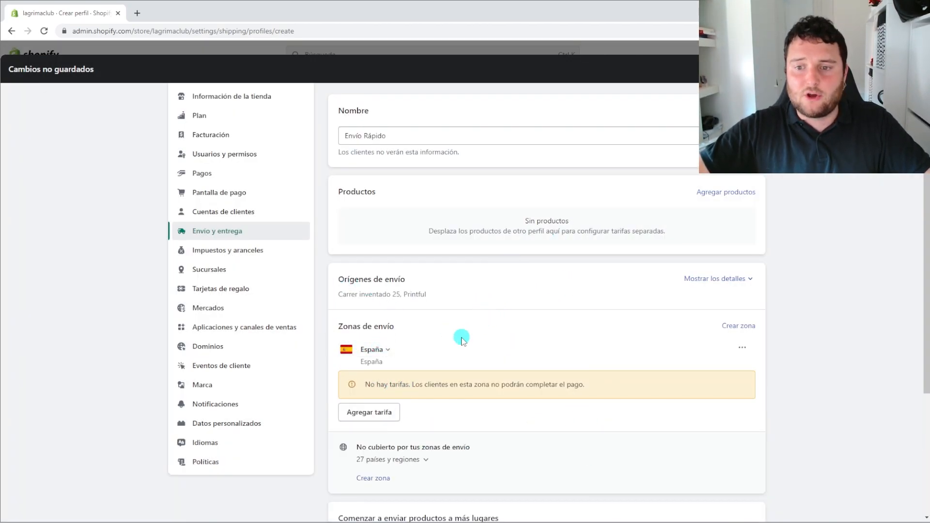
# Open the Agregar tarifa form for the España zone, which has no rates yet
pyautogui.moveTo(363, 385); pyautogui.dragTo(407, 381)
pyautogui.click(408, 381)
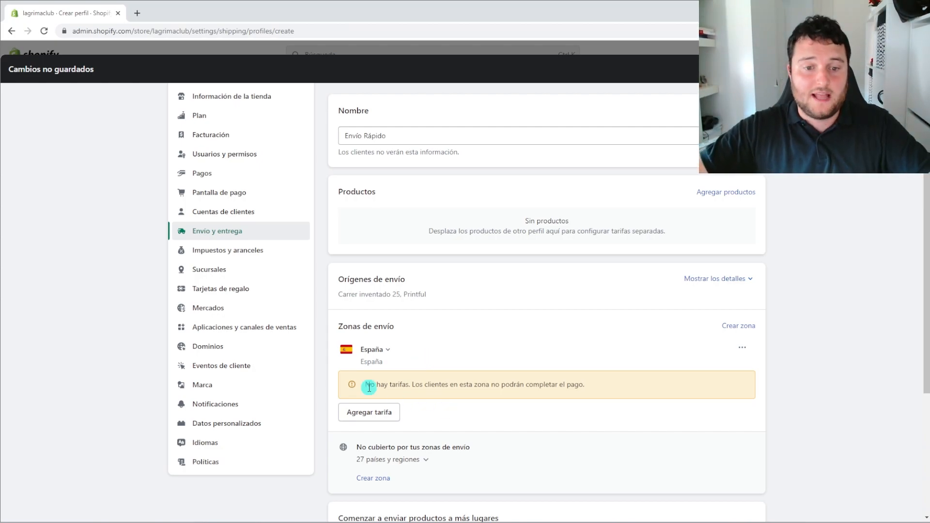
pyautogui.click(386, 414)
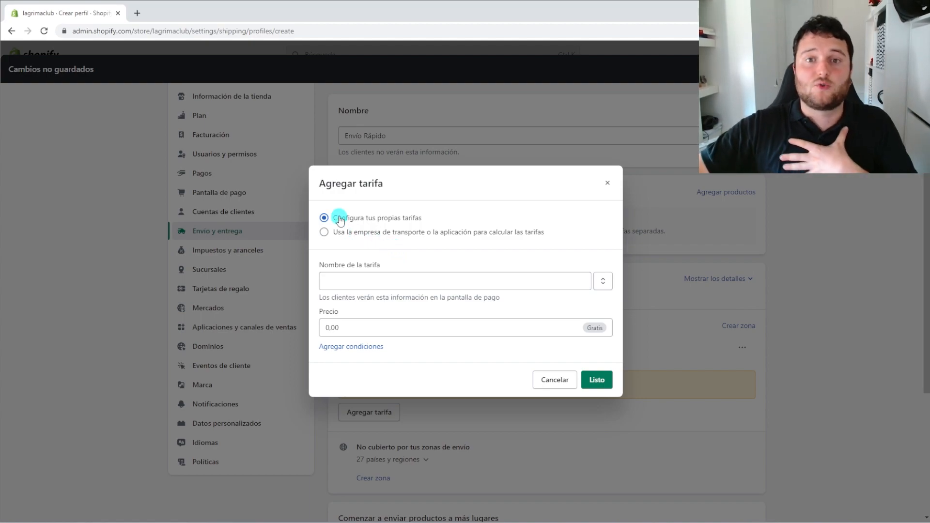
# Switch from carrier-calculated to custom rates and show the preset rate name suggestions
pyautogui.click(325, 232)
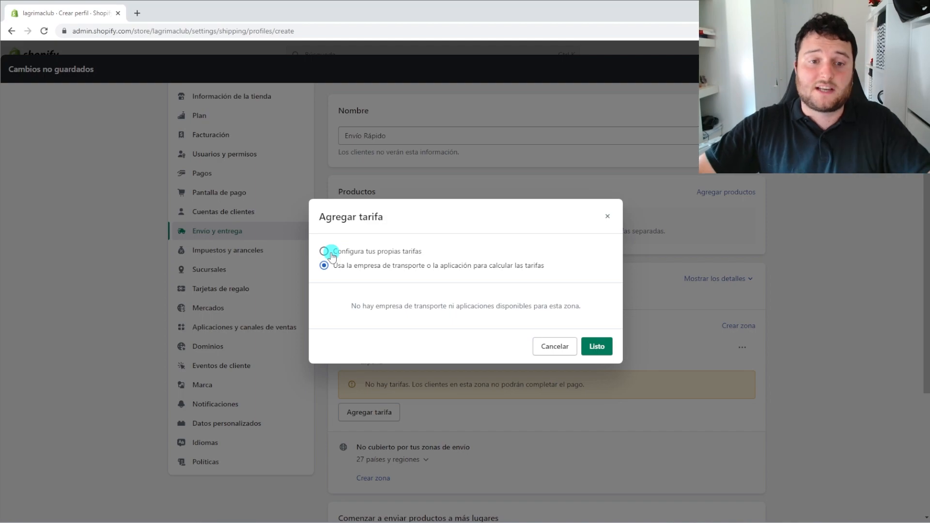
pyautogui.click(331, 253)
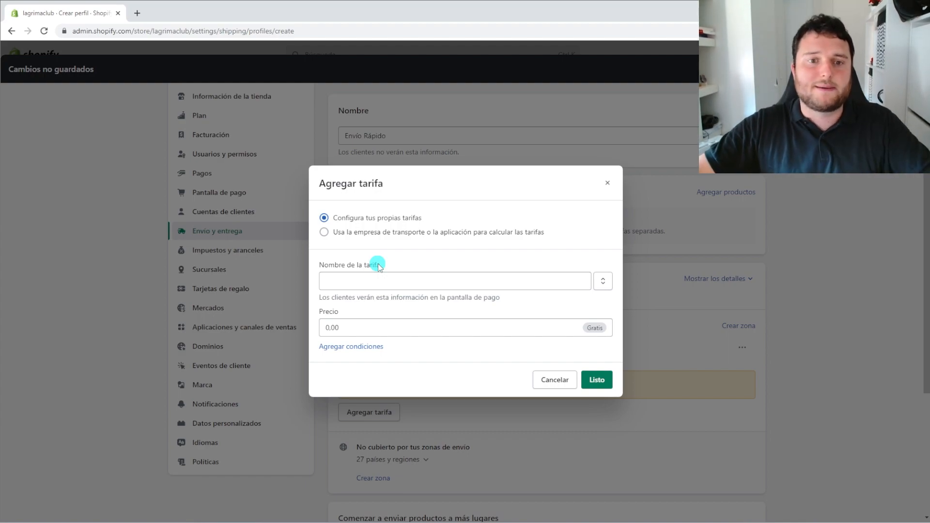
pyautogui.click(372, 279)
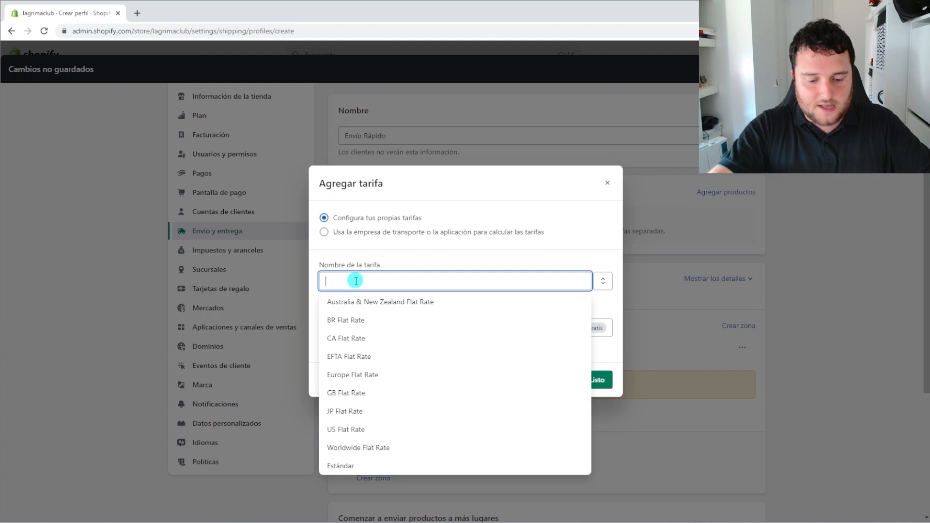
# Name the rate 'Envío Rápido', checking the suggested existing rate names
pyautogui.write('Envío ')
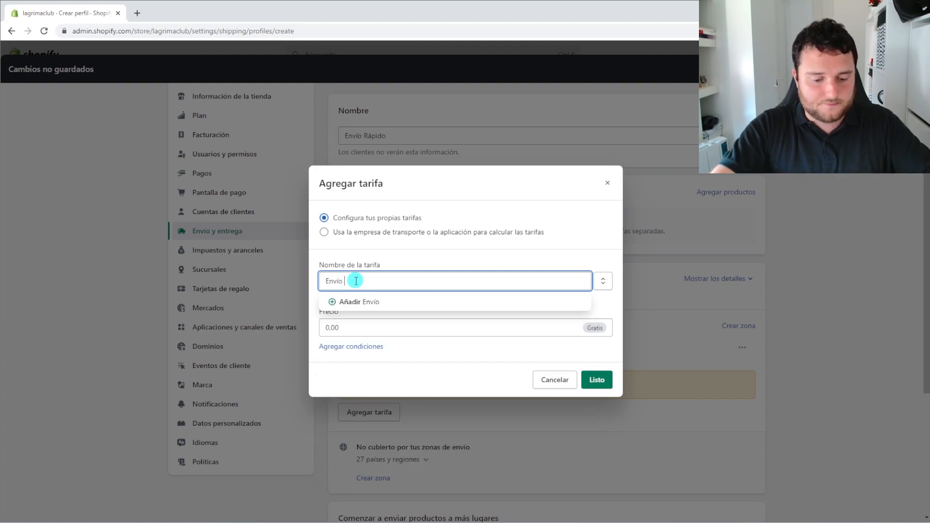
pyautogui.write('Rápido')
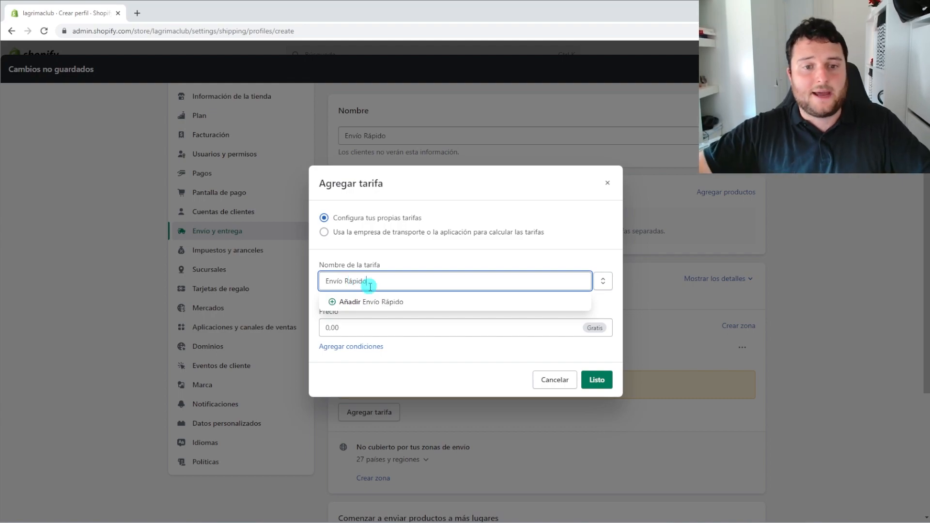
pyautogui.moveTo(373, 282); pyautogui.dragTo(301, 290)
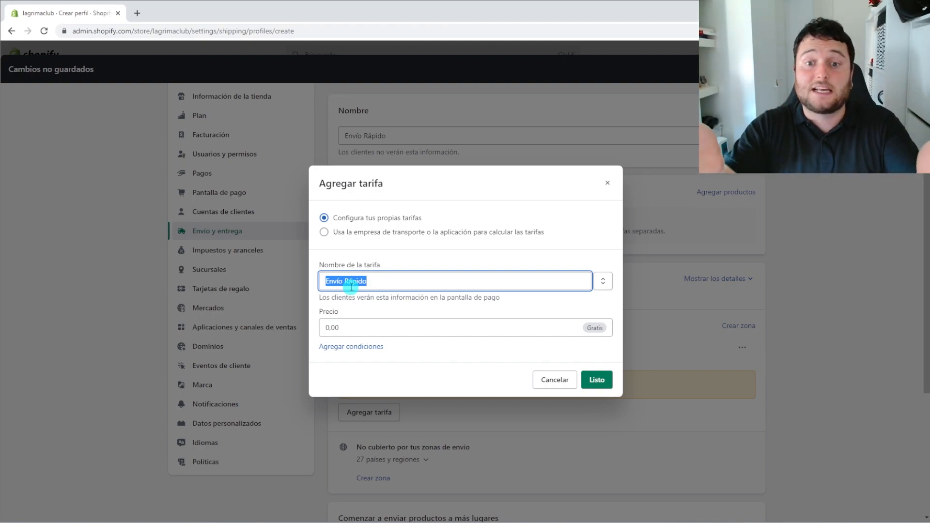
pyautogui.click(389, 280)
pyautogui.moveTo(390, 280); pyautogui.dragTo(421, 266)
pyautogui.click(421, 266)
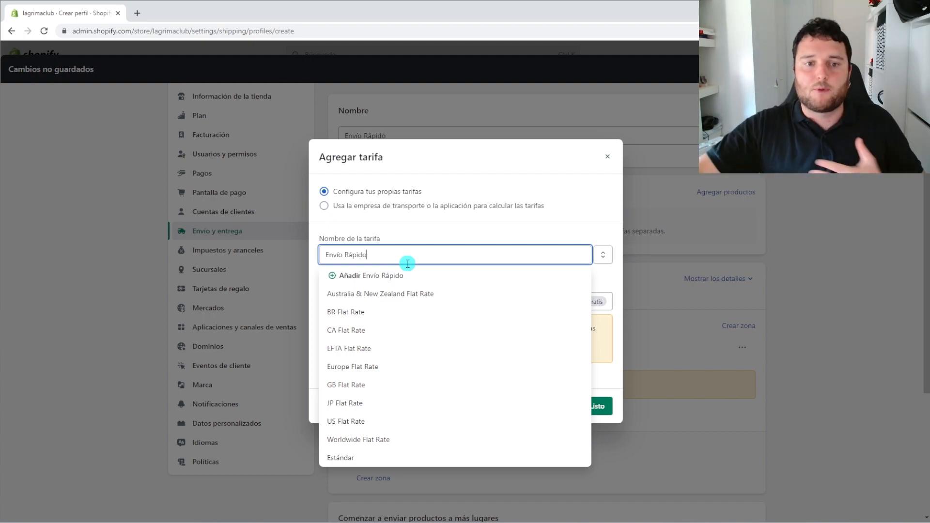
pyautogui.click(415, 231)
pyautogui.moveTo(418, 261); pyautogui.dragTo(317, 255)
pyautogui.click(419, 232)
# Set the rate price to 0 after trying 4.00 and 3.99
pyautogui.moveTo(380, 300); pyautogui.dragTo(308, 296)
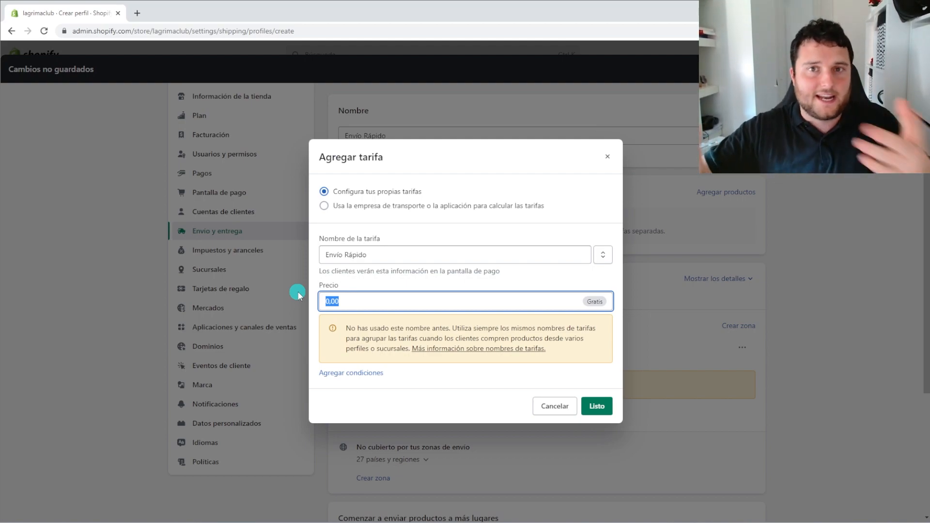
pyautogui.write('4.00')
pyautogui.press('BackSpace')
pyautogui.press('BackSpace')
pyautogui.press('BackSpace')
pyautogui.press('BackSpace')
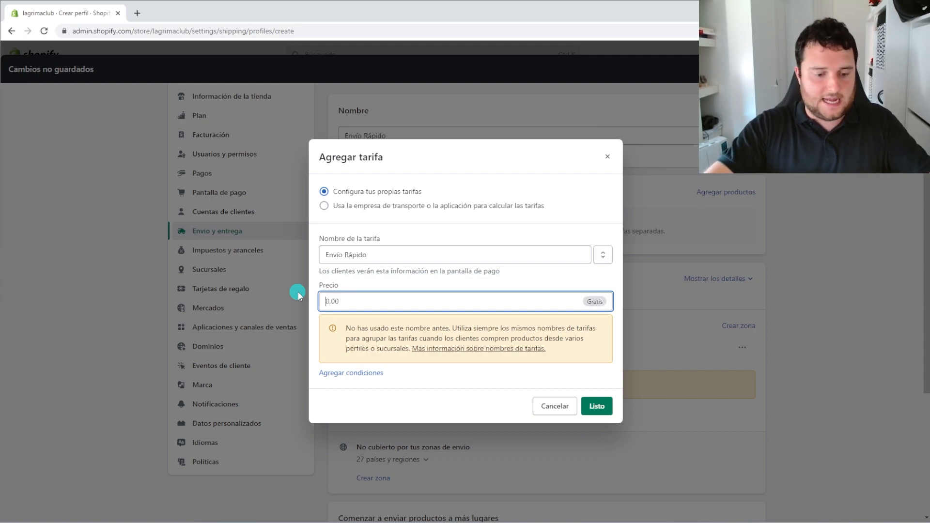
pyautogui.write('3.99')
pyautogui.moveTo(373, 308); pyautogui.dragTo(310, 305)
pyautogui.click(348, 301)
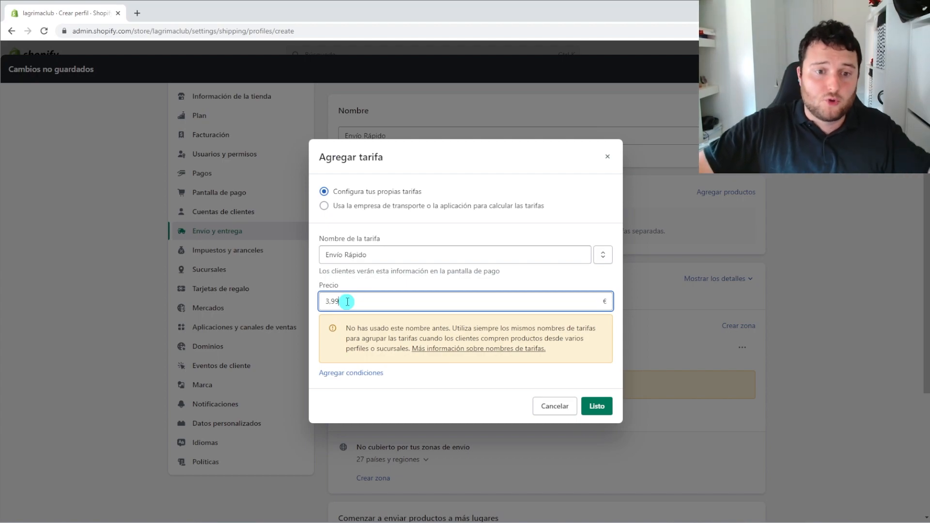
pyautogui.moveTo(347, 301); pyautogui.dragTo(313, 308)
pyautogui.write('0')
pyautogui.click(557, 284)
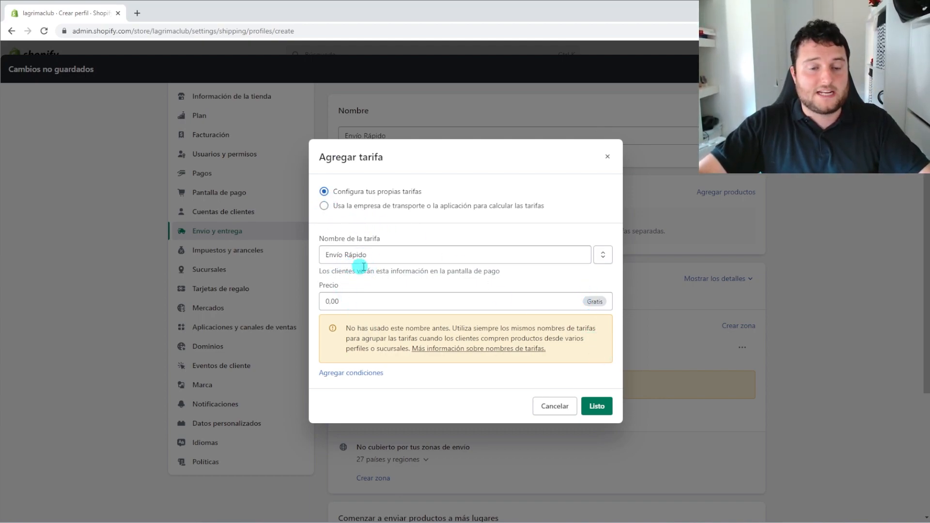
# Add the Gratis Envío Rápido rate to the España zone, then save the profile
pyautogui.click(598, 407)
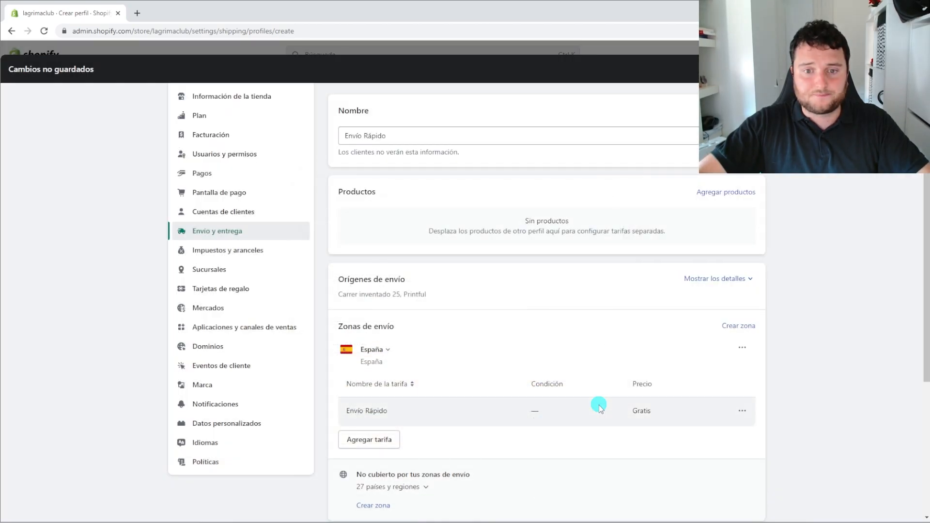
pyautogui.moveTo(681, 416); pyautogui.dragTo(606, 419)
pyautogui.click(605, 419)
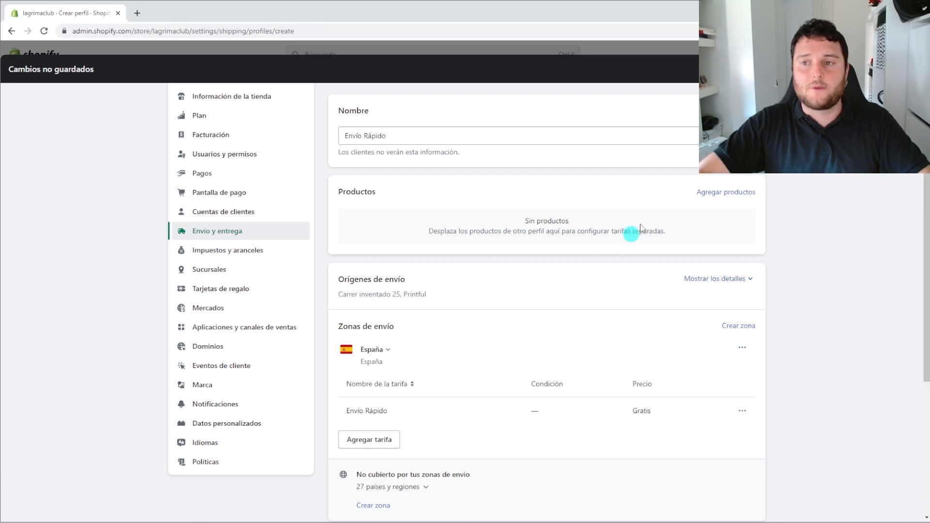
pyautogui.click(900, 70)
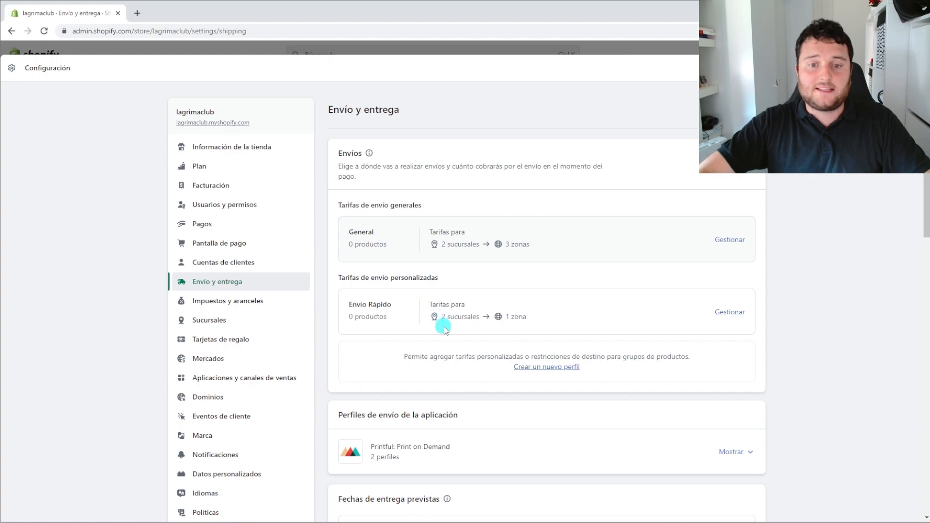
# Check the saved profile's 1 zona coverage, then close Configuración to return home
pyautogui.moveTo(505, 316); pyautogui.dragTo(529, 317)
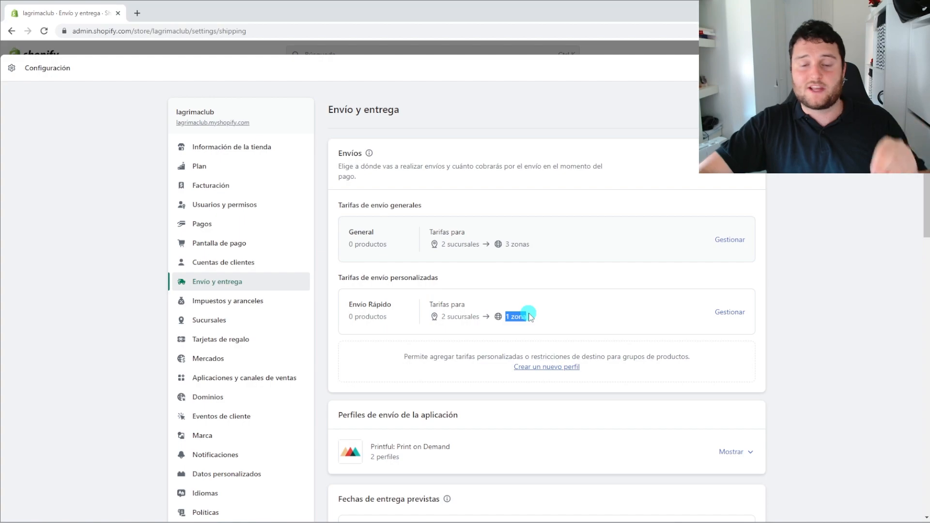
pyautogui.click(529, 317)
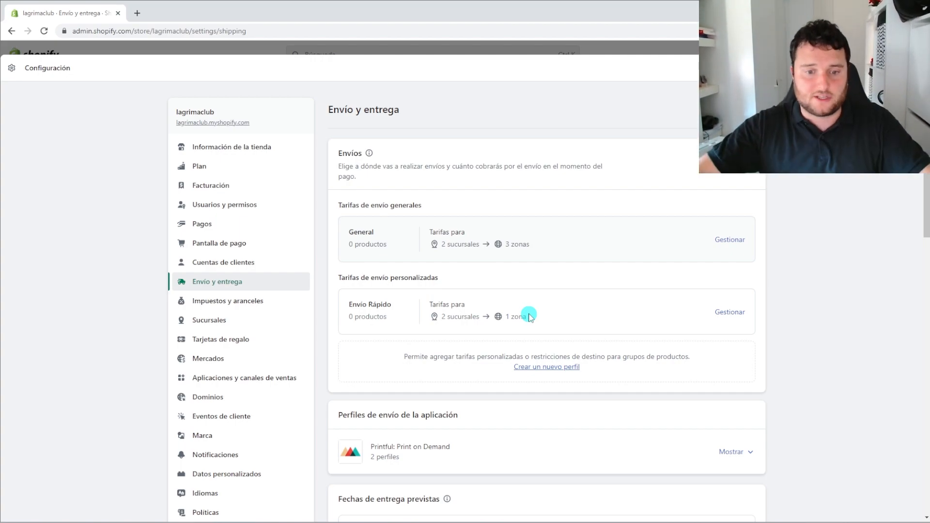
pyautogui.scroll(-2, 529, 316)
pyautogui.scroll(2, 528, 316)
pyautogui.scroll(-6, 509, 307)
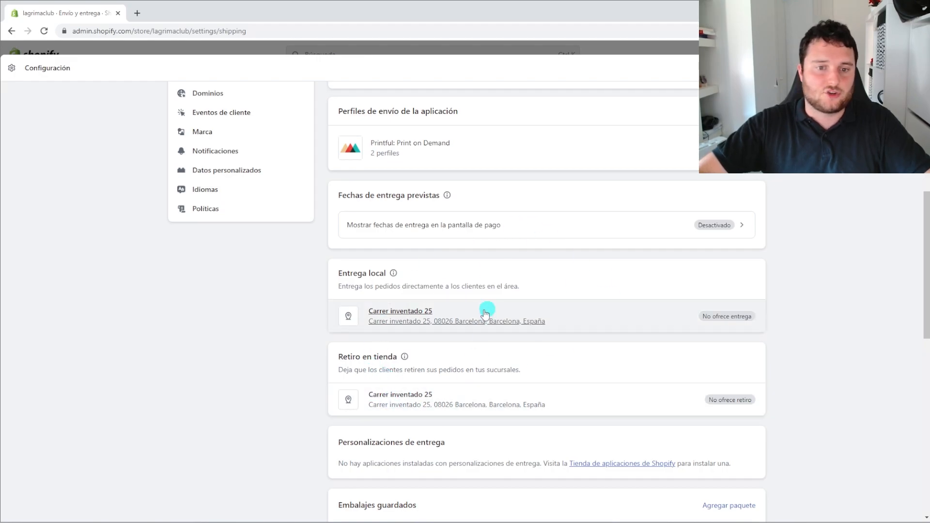
pyautogui.scroll(6, 416, 329)
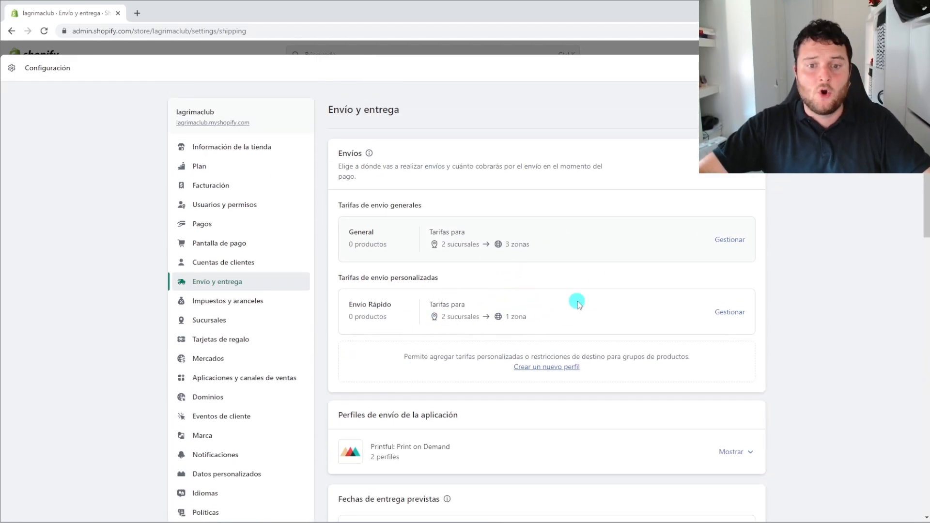
pyautogui.click(910, 68)
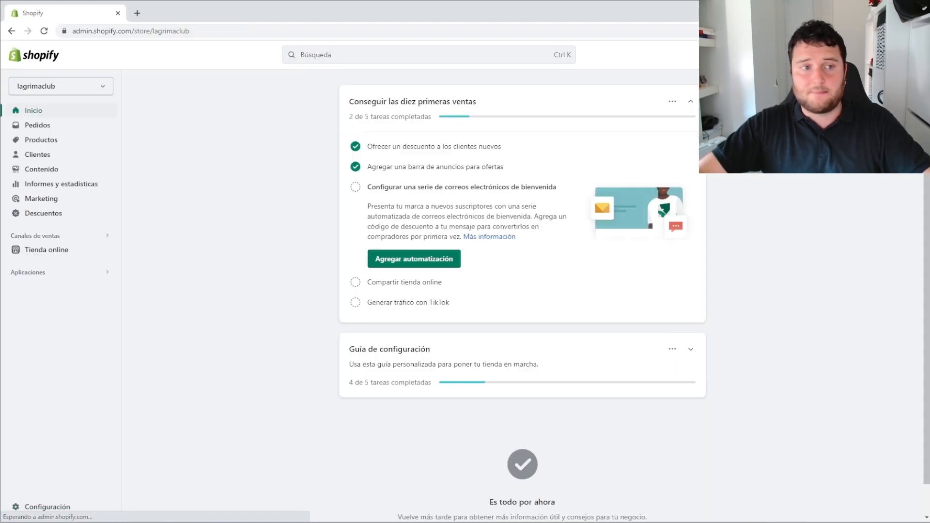
# Go to Productos and start a new product with Agregar producto
pyautogui.click(52, 145)
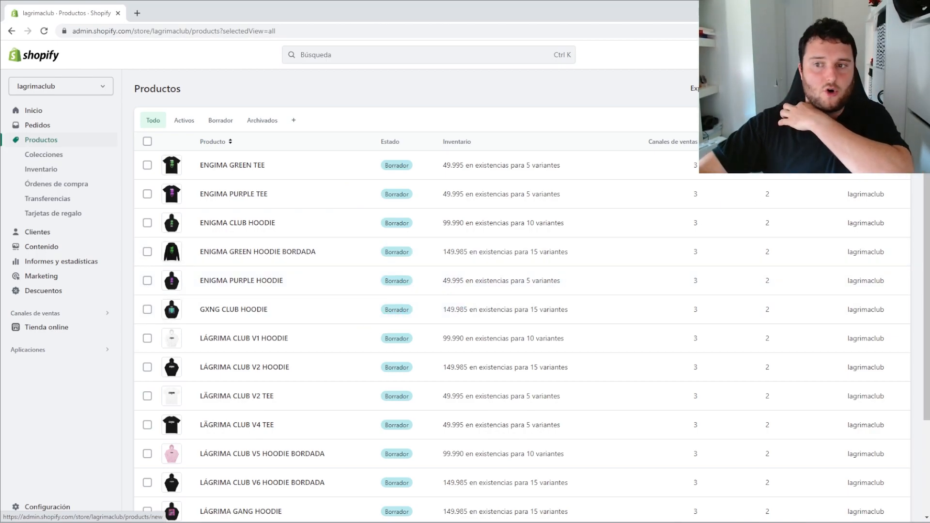
pyautogui.click(874, 88)
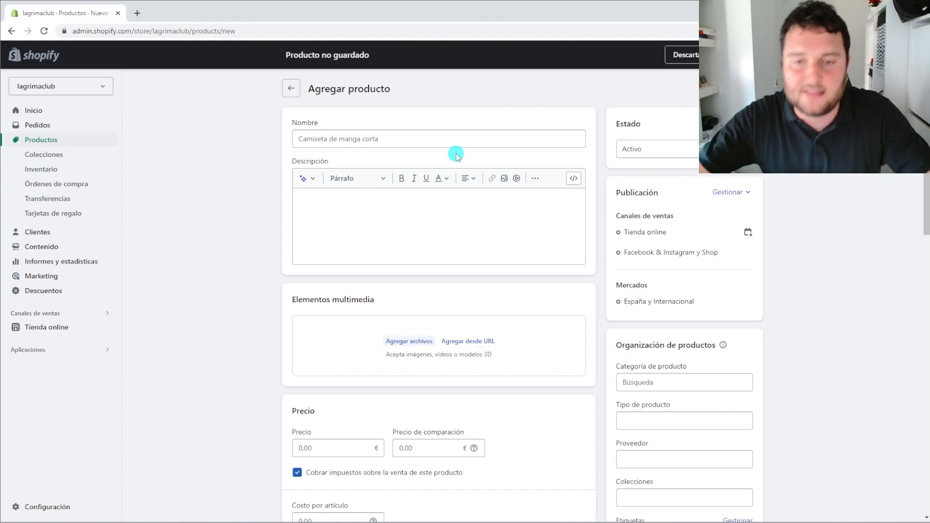
pyautogui.click(465, 140)
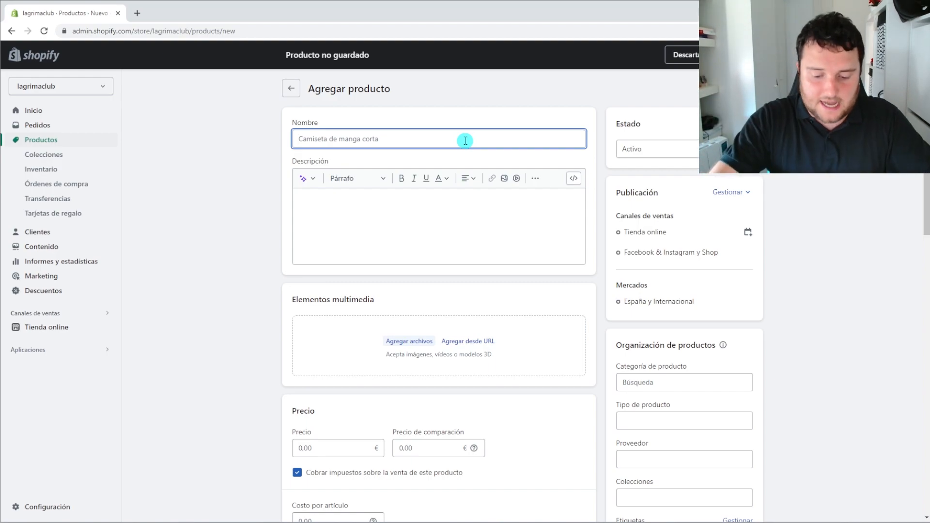
pyautogui.write('Lágr')
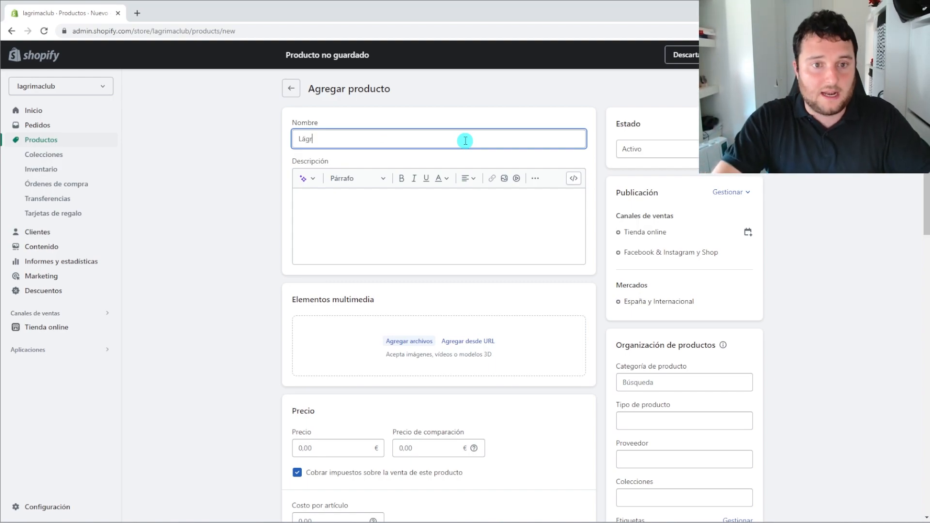
pyautogui.write('ima Clu')
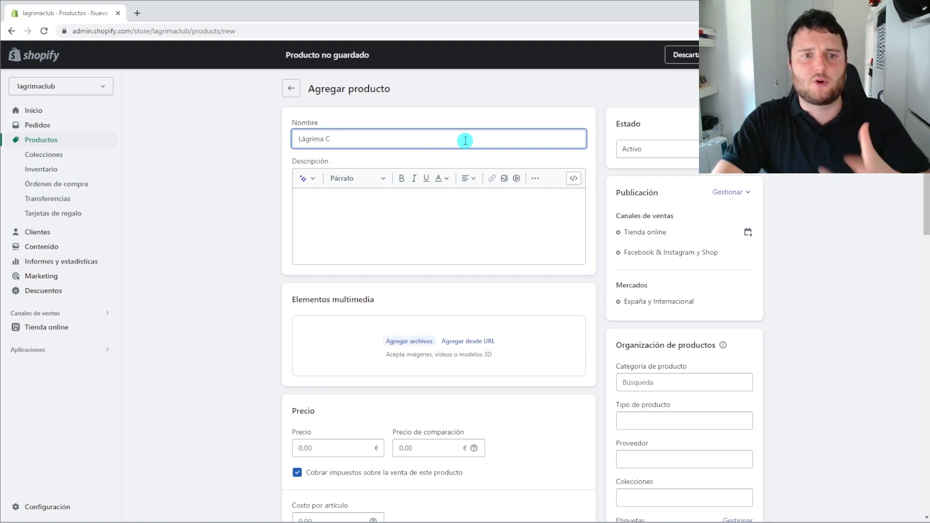
pyautogui.press('BackSpace')
pyautogui.press('BackSpace')
pyautogui.press('BackSpace')
pyautogui.press('BackSpace')
pyautogui.press('BackSpace')
pyautogui.press('BackSpace')
pyautogui.press('BackSpace')
pyautogui.press('BackSpace')
pyautogui.press('BackSpace')
pyautogui.press('BackSpace')
pyautogui.press('BackSpace')
pyautogui.write('LÁGR')
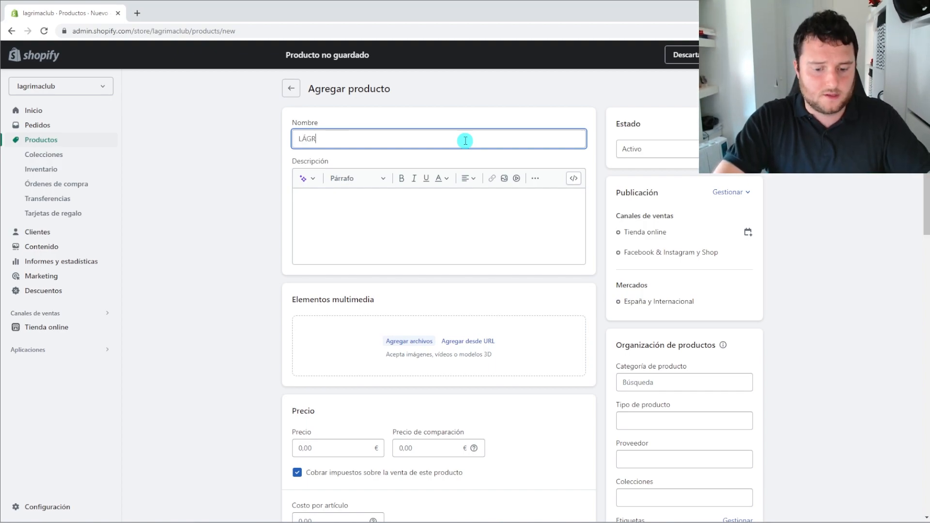
pyautogui.write('IMA CLUB C')
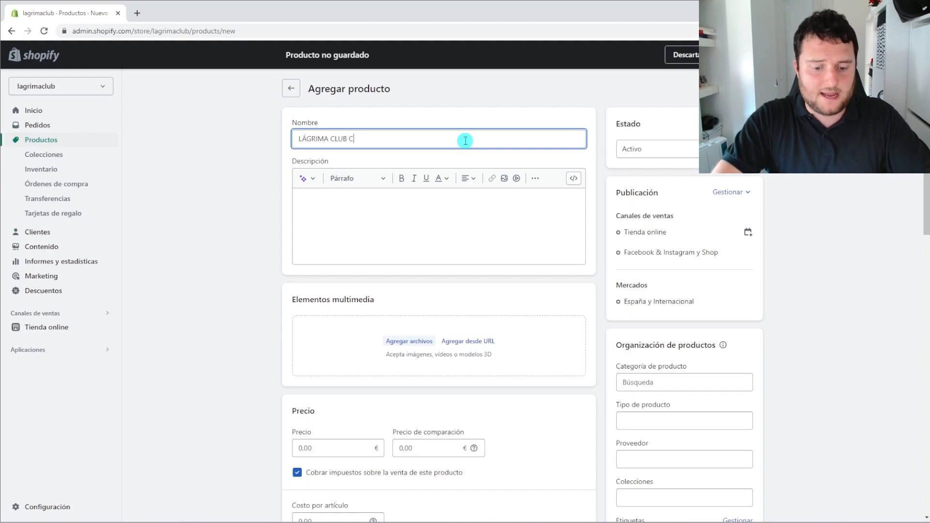
pyautogui.write('amiseta UInisex')
pyautogui.hotkey('ctrl', 'a')
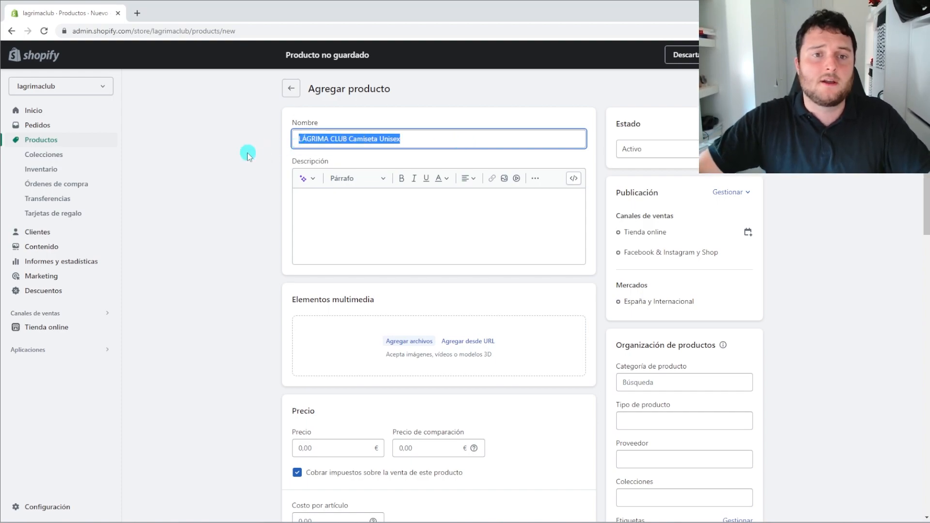
pyautogui.click(307, 141)
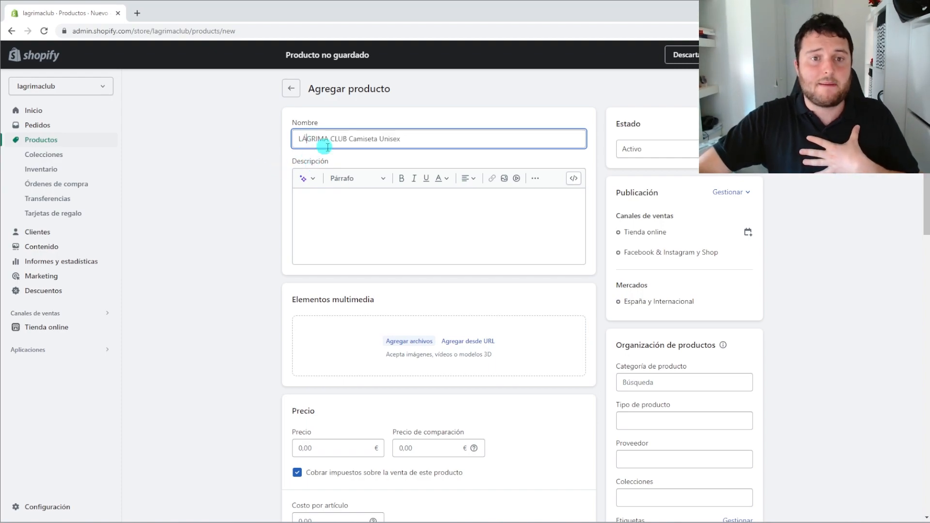
pyautogui.moveTo(347, 139); pyautogui.dragTo(271, 140)
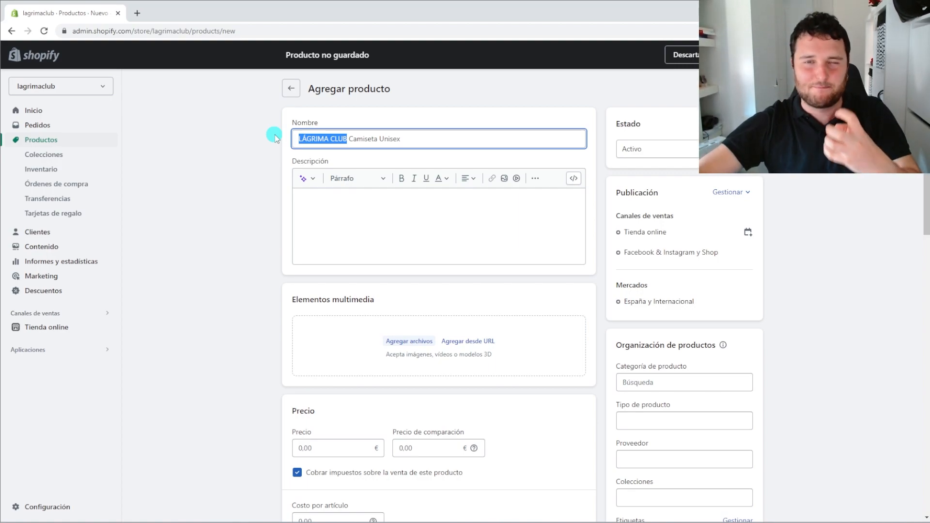
pyautogui.click(329, 140)
pyautogui.moveTo(347, 140); pyautogui.dragTo(298, 142)
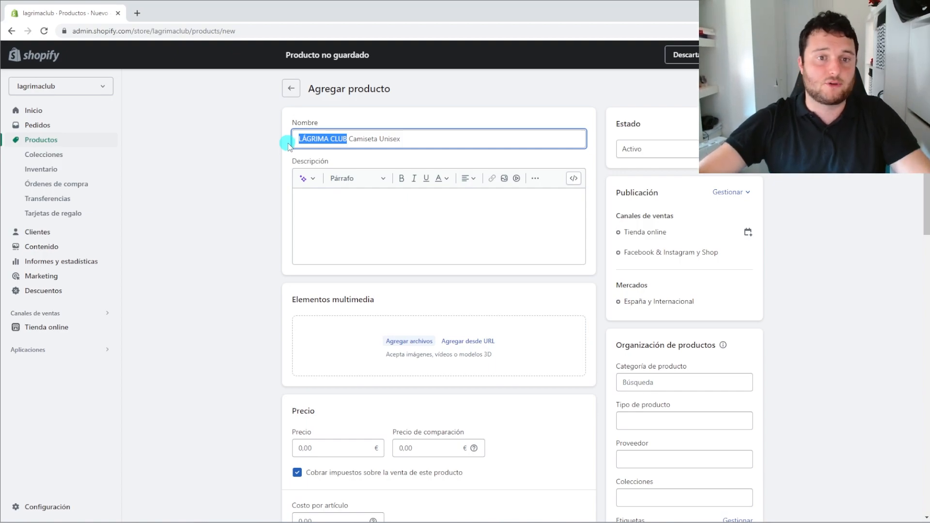
pyautogui.click(332, 140)
pyautogui.press('BackSpace')
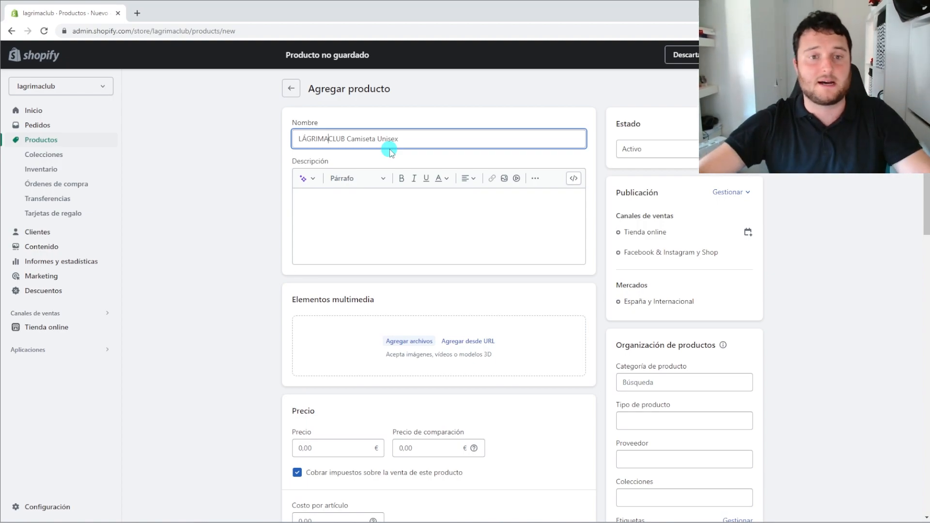
pyautogui.moveTo(349, 140); pyautogui.dragTo(406, 139)
pyautogui.click(405, 139)
pyautogui.moveTo(346, 137); pyautogui.dragTo(373, 139)
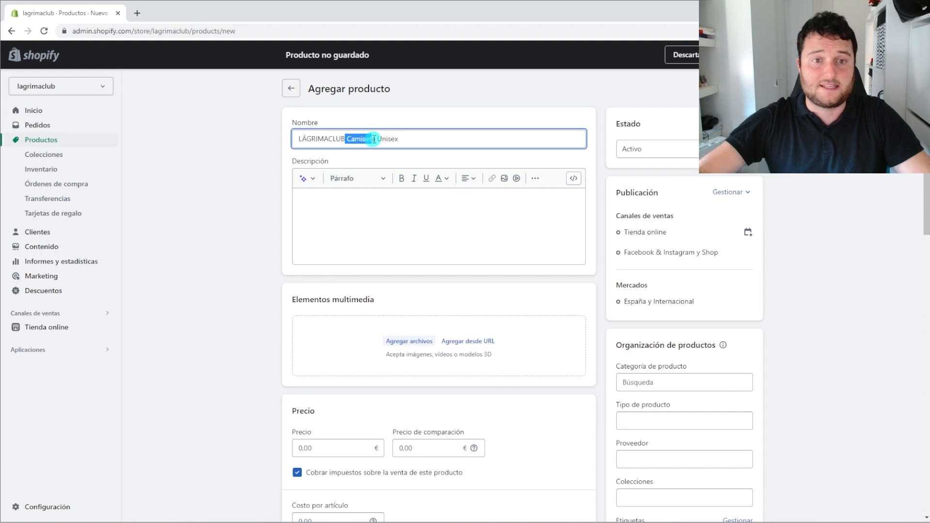
pyautogui.click(373, 140)
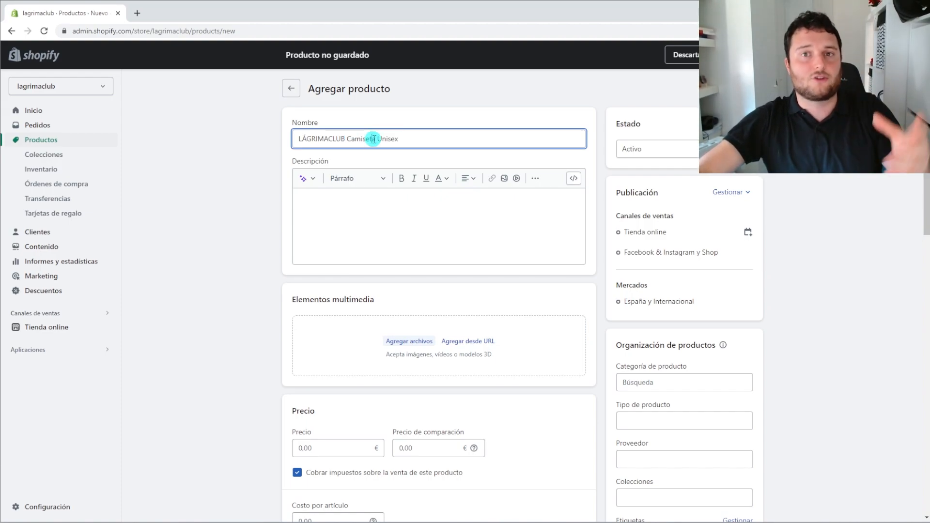
pyautogui.moveTo(379, 139)
pyautogui.mouseDown()
pyautogui.moveTo(348, 147)
pyautogui.moveTo(396, 141)
pyautogui.moveTo(375, 144)
pyautogui.mouseUp()
pyautogui.click(348, 145)
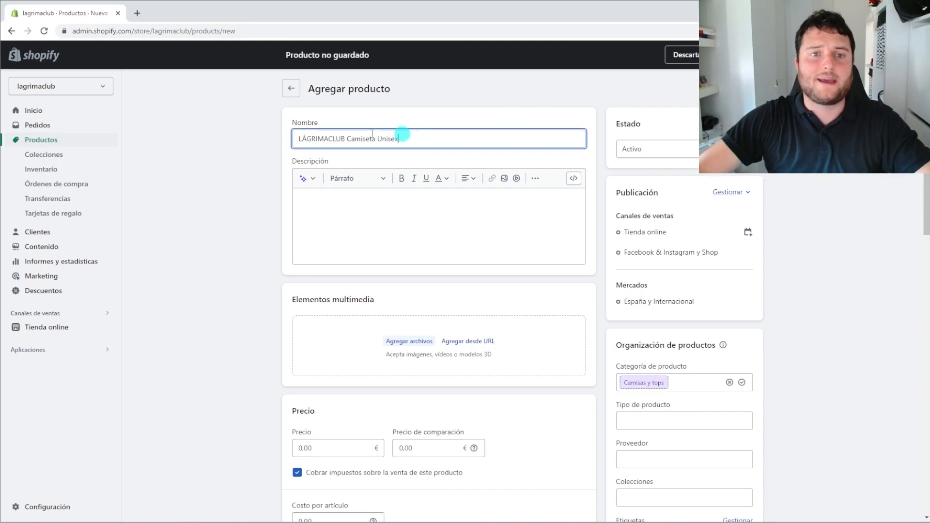
# Paste the prepared product text from Word into the Descripción field
pyautogui.moveTo(402, 136); pyautogui.dragTo(236, 137)
pyautogui.click(380, 229)
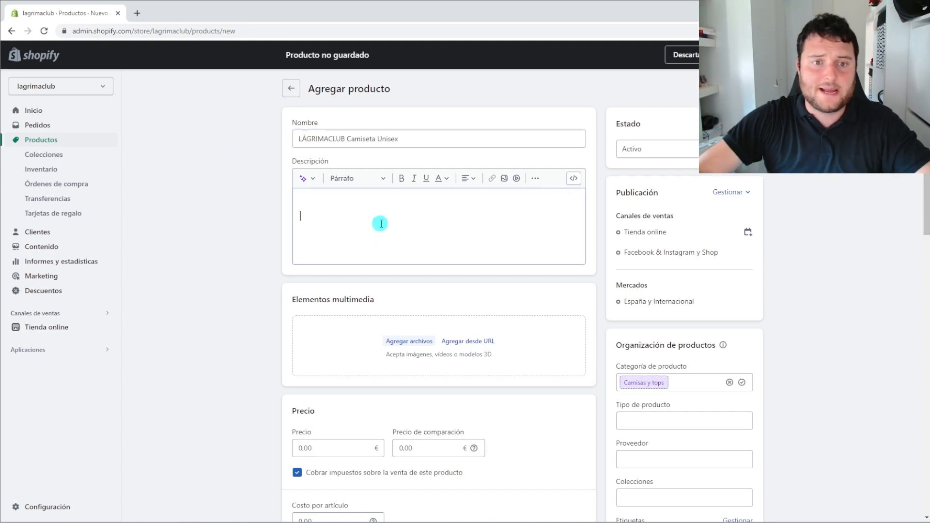
pyautogui.click(325, 202)
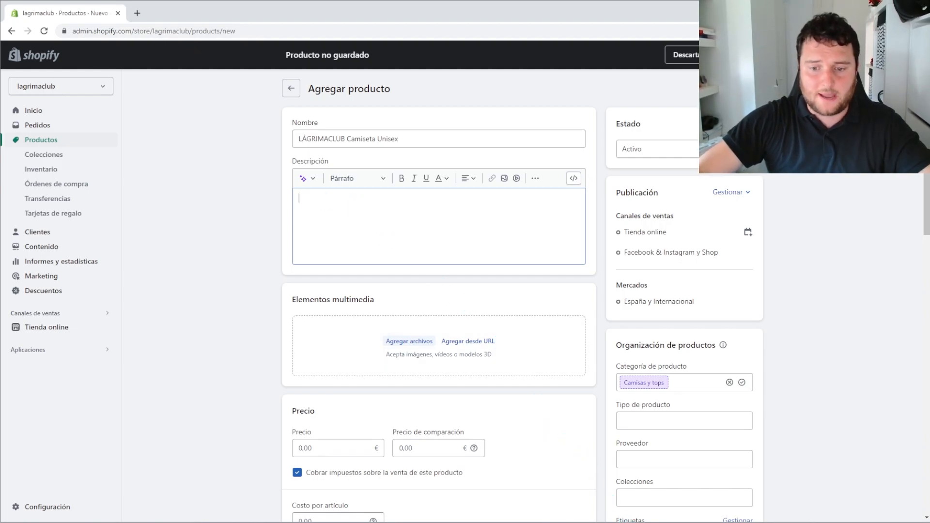
pyautogui.click(627, 522)
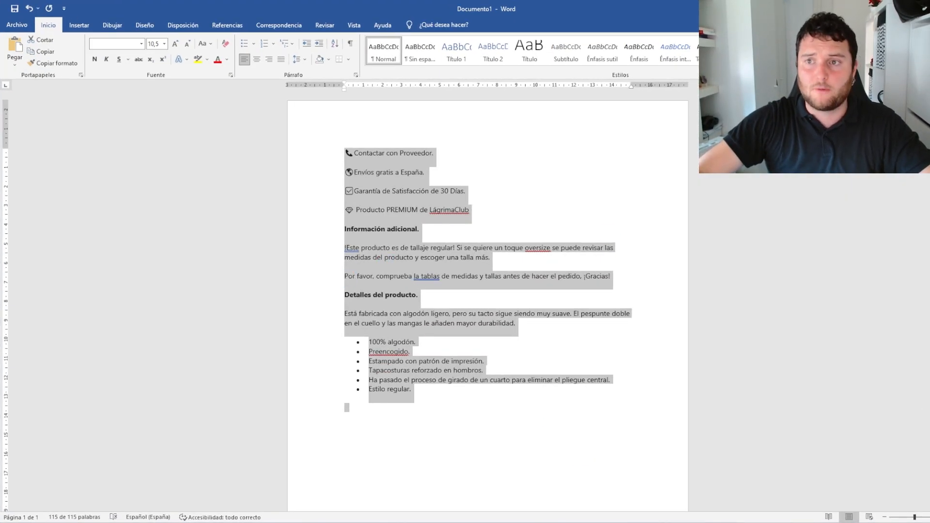
pyautogui.hotkey('ctrl', 'c')
pyautogui.hotkey('alt', 'Tab')
pyautogui.hotkey('ctrl', 'v')
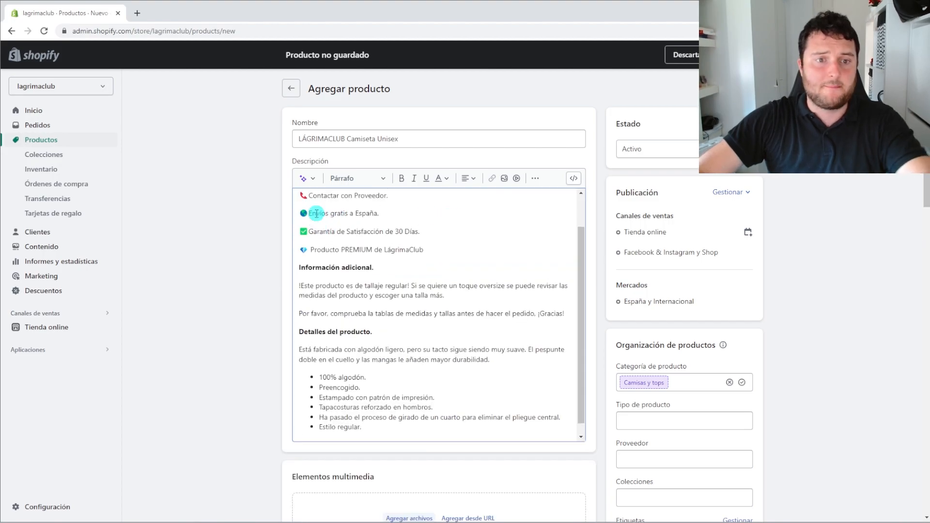
pyautogui.scroll(2, 310, 233)
pyautogui.scroll(-1, 311, 238)
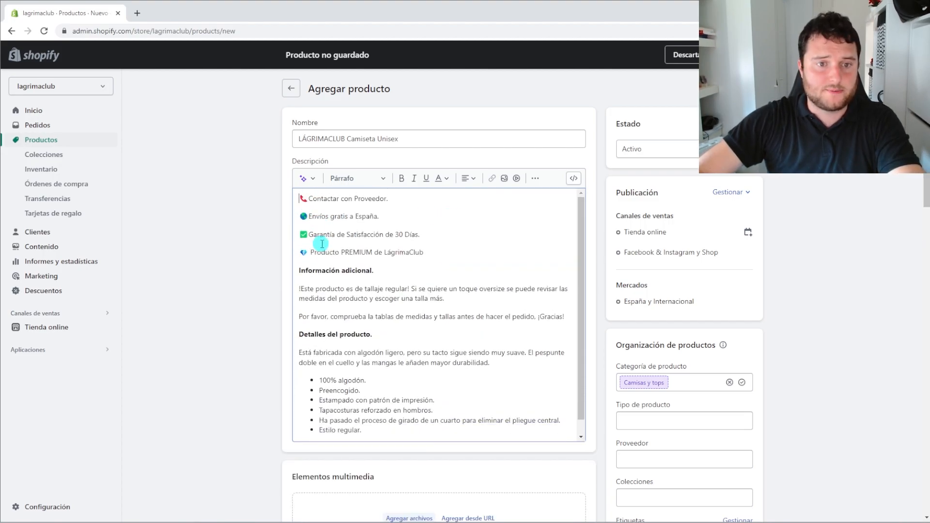
pyautogui.scroll(-1, 339, 242)
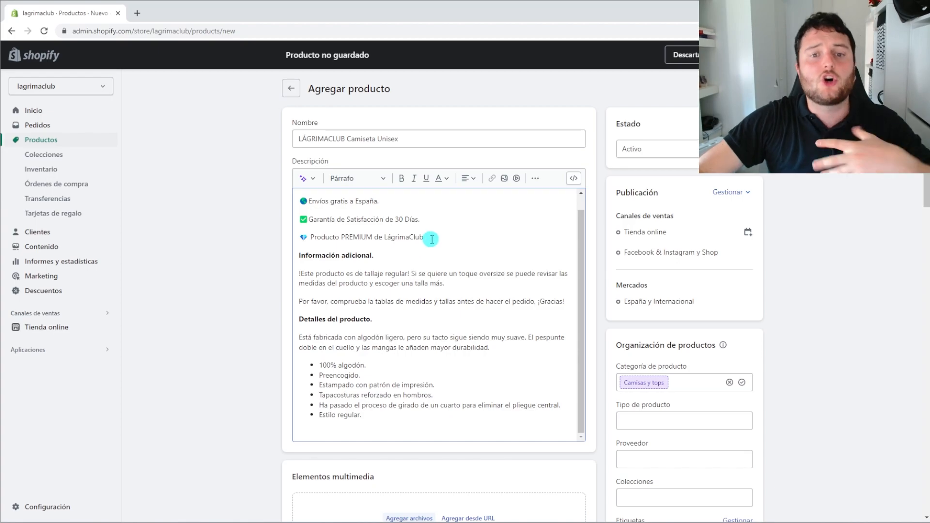
# Copy the 'Información adicional.' heading onto new empty lines after the PREMIUM line
pyautogui.click(429, 238)
pyautogui.press('Return')
pyautogui.press('Return')
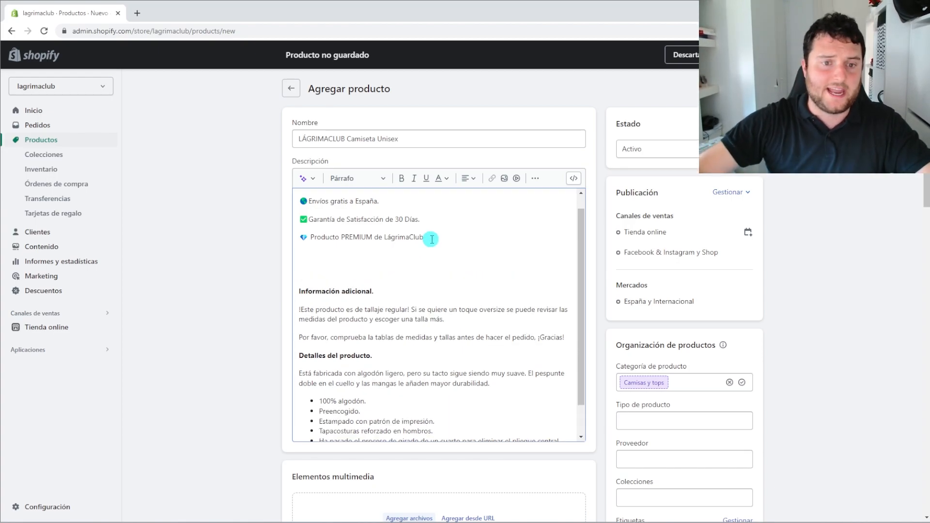
pyautogui.moveTo(400, 294); pyautogui.dragTo(287, 295)
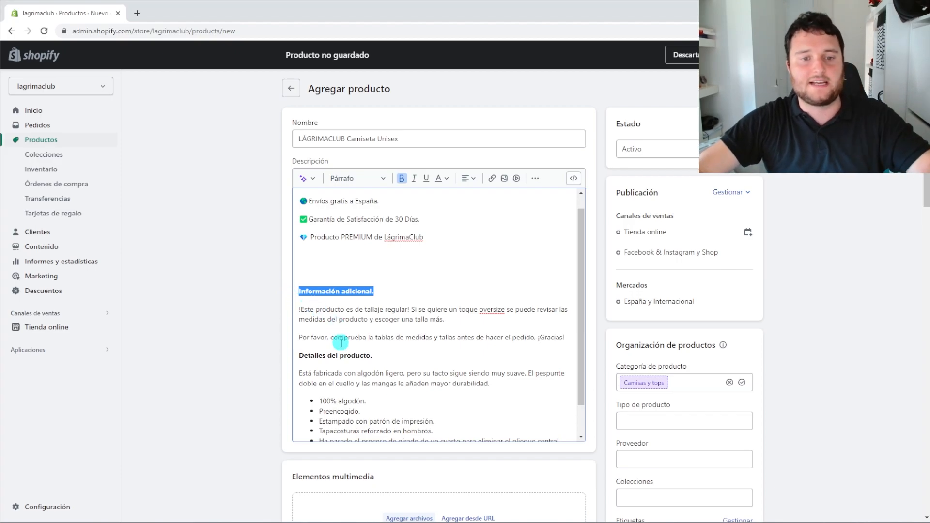
pyautogui.moveTo(325, 292); pyautogui.dragTo(311, 257)
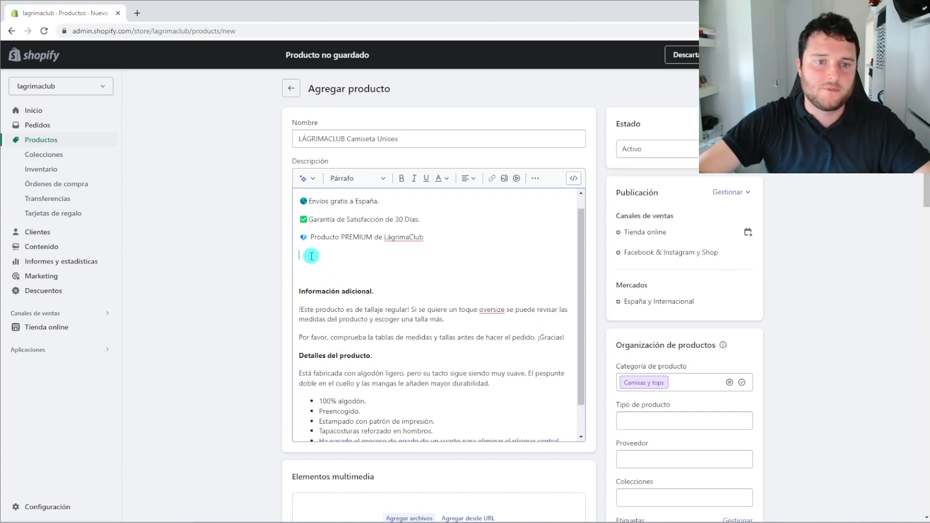
# Change the copied heading to 'Información del producto.' and move to the empty line below
pyautogui.doubleClick(343, 259)
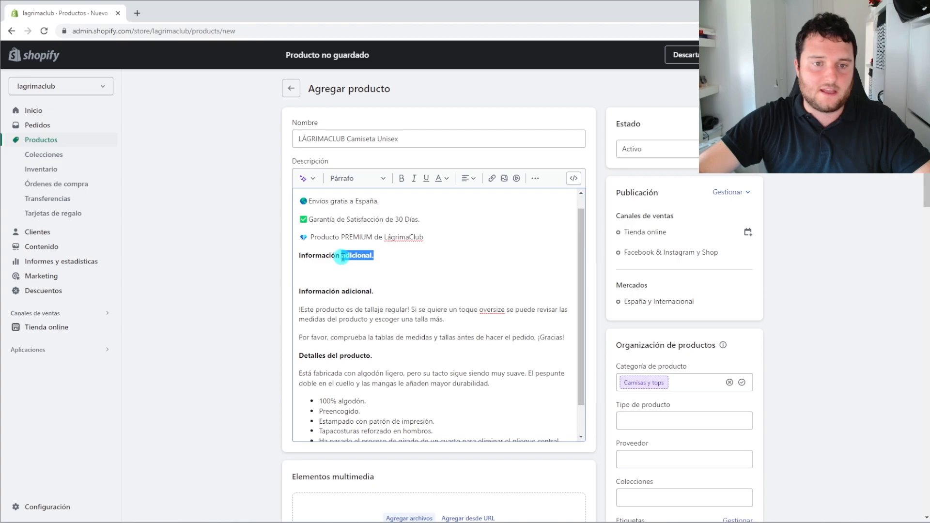
pyautogui.write('del product')
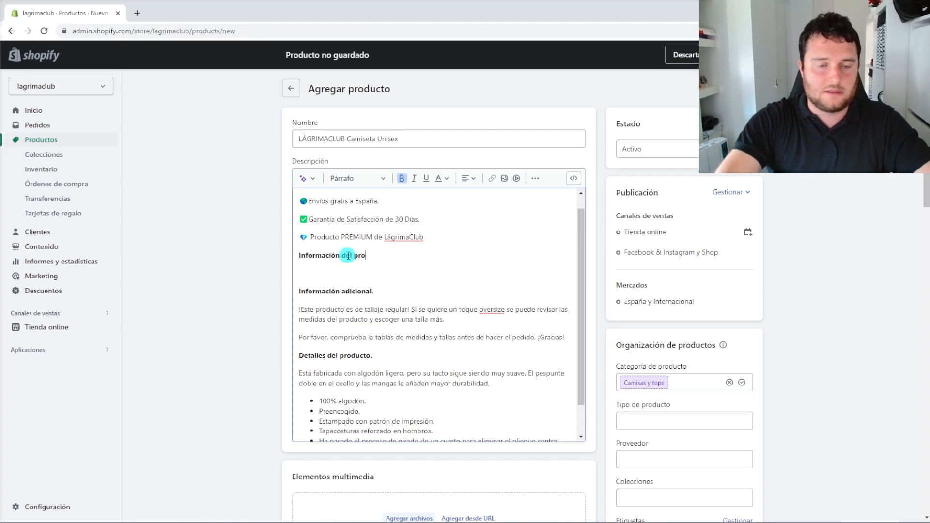
pyautogui.click(322, 268)
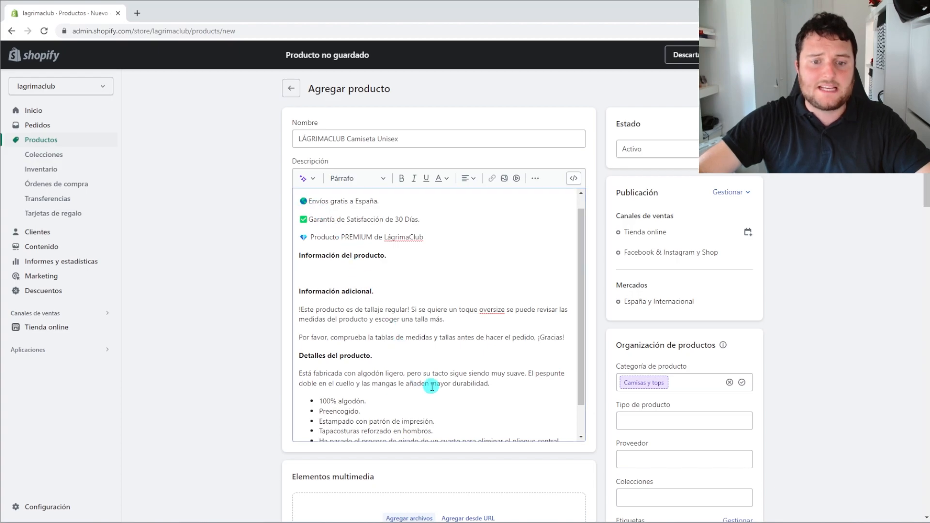
pyautogui.scroll(-1, 426, 382)
pyautogui.moveTo(384, 421); pyautogui.dragTo(276, 191)
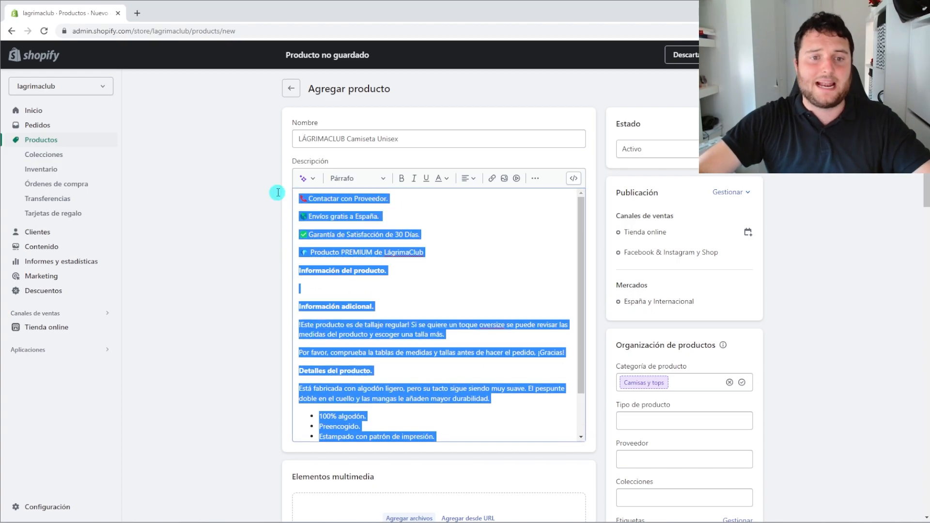
pyautogui.click(484, 272)
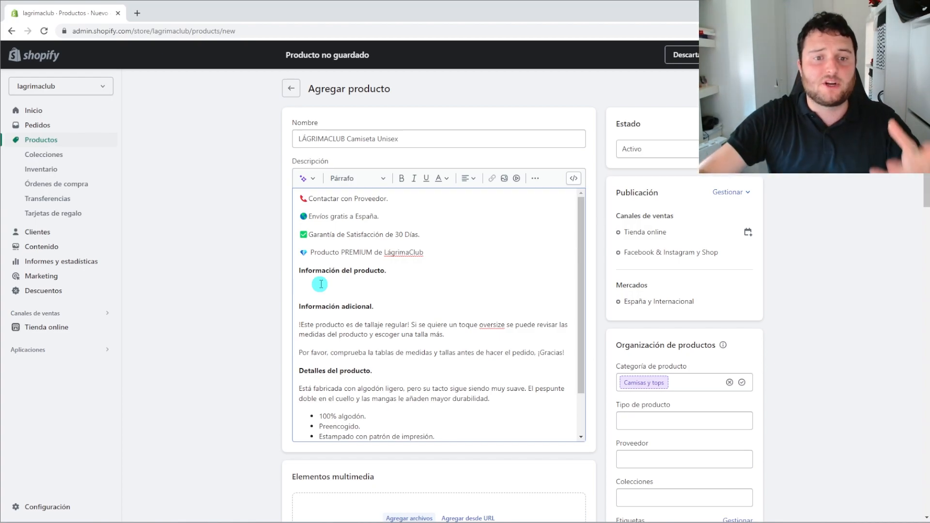
# Write the paragraph on the classic Lágrimaclub tee, perfect for summer or the city, 'muy urbano,' and select it
pyautogui.write('amiseta clásica de la marca ')
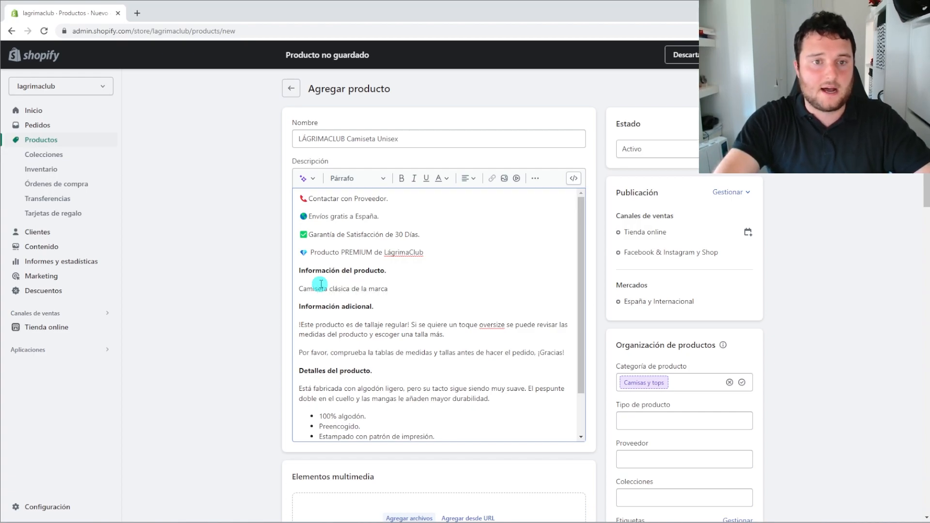
pyautogui.write('Lágrimaclu')
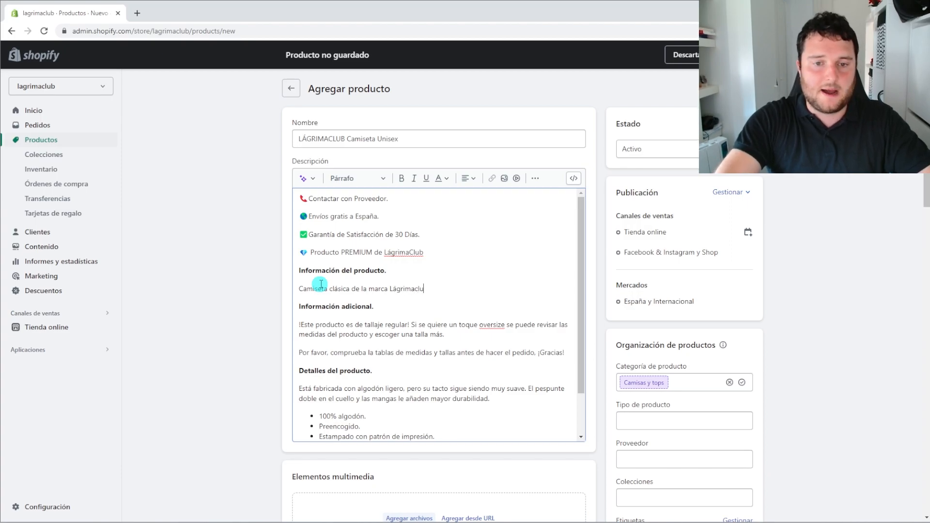
pyautogui.write('b. Esta camiset')
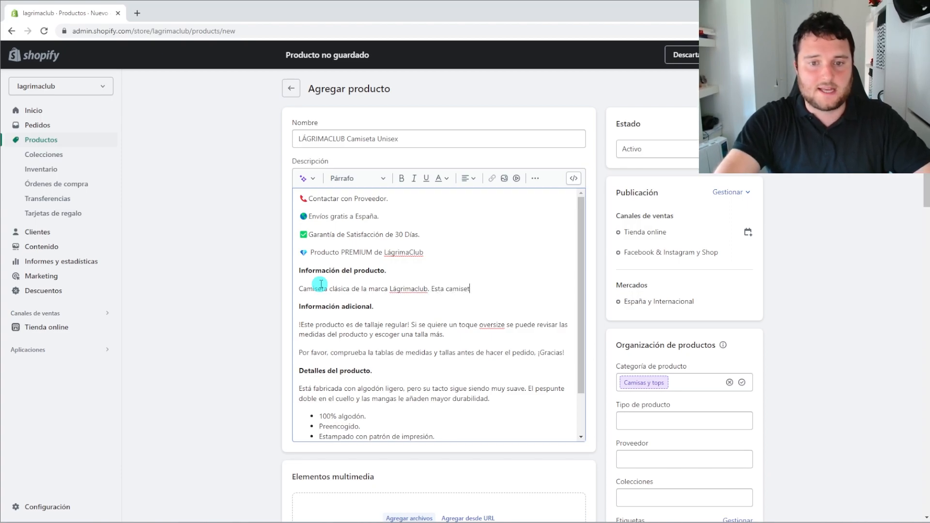
pyautogui.write('a es perfe')
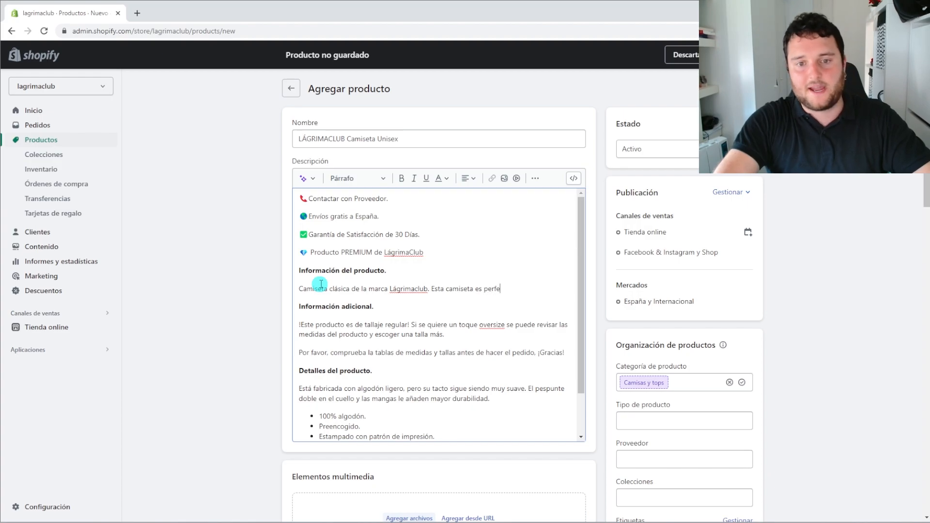
pyautogui.write('cta para verano')
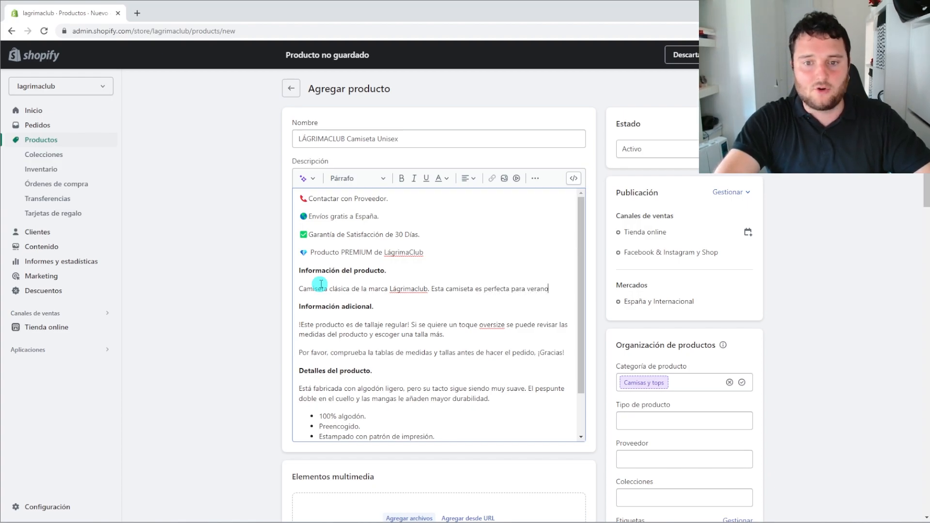
pyautogui.write(' o llevarla en ca')
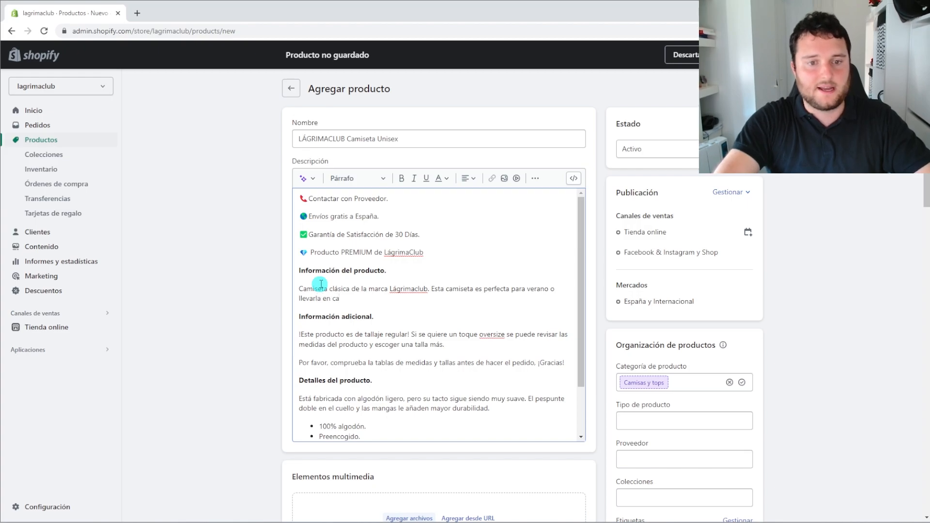
pyautogui.press('BackSpace')
pyautogui.press('BackSpace')
pyautogui.write('las cal')
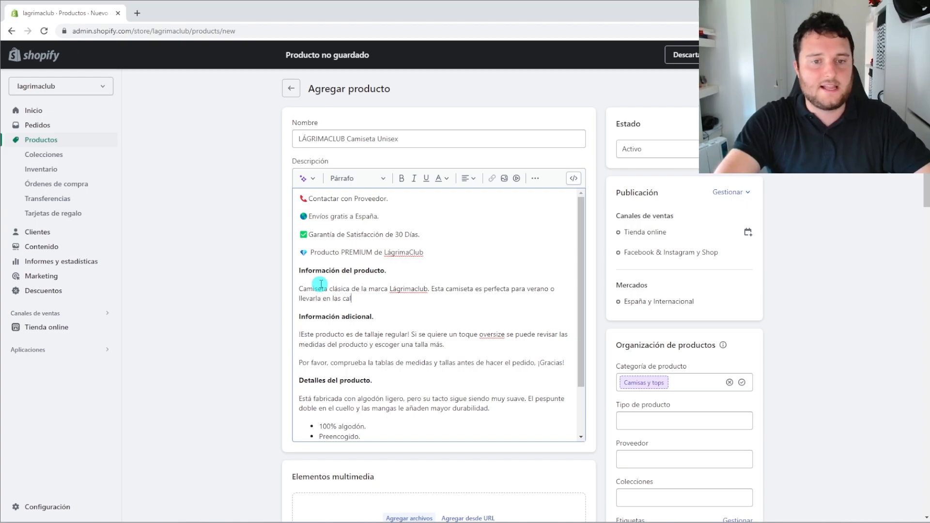
pyautogui.write('les de tu ci')
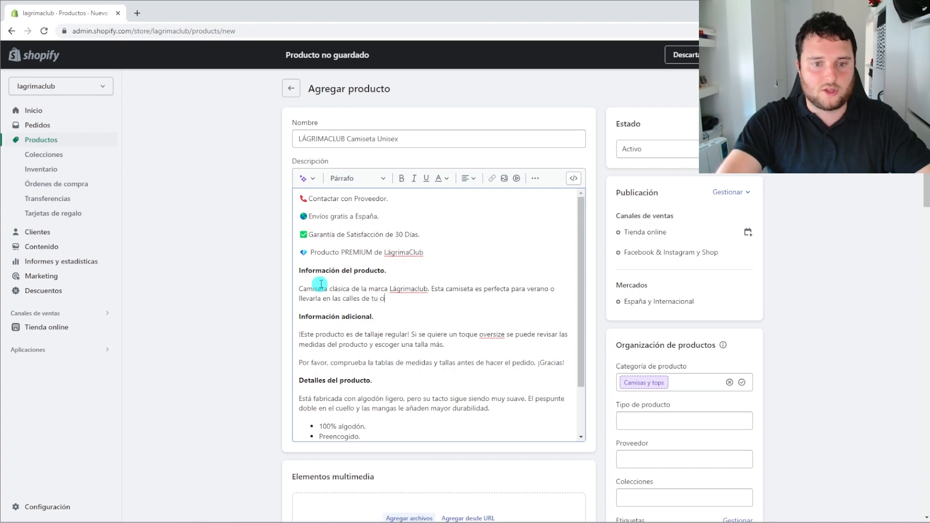
pyautogui.write('udad. Es un pro')
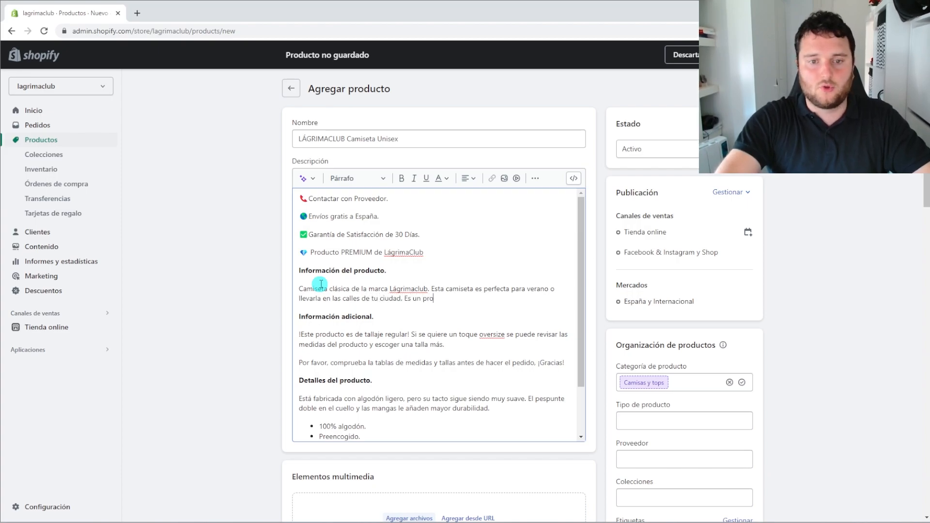
pyautogui.write('ducto muy urbano.')
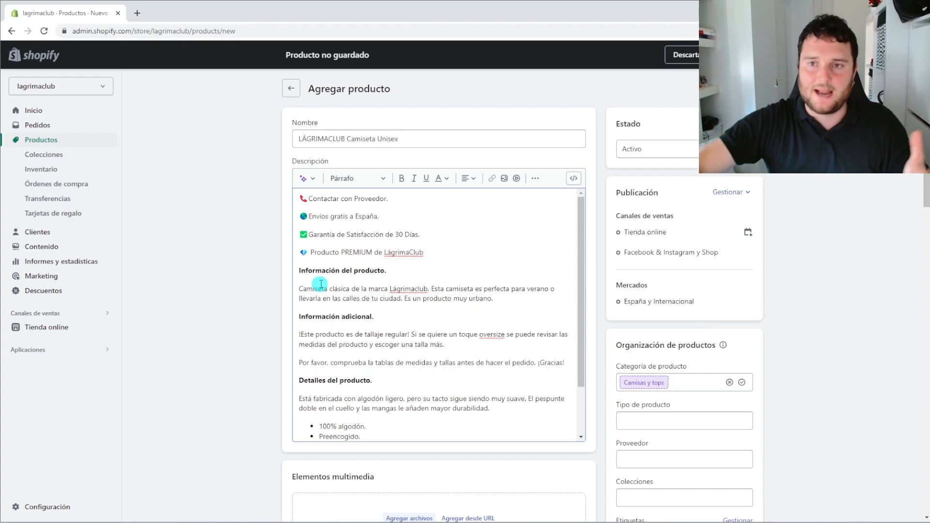
pyautogui.moveTo(501, 299); pyautogui.dragTo(350, 293)
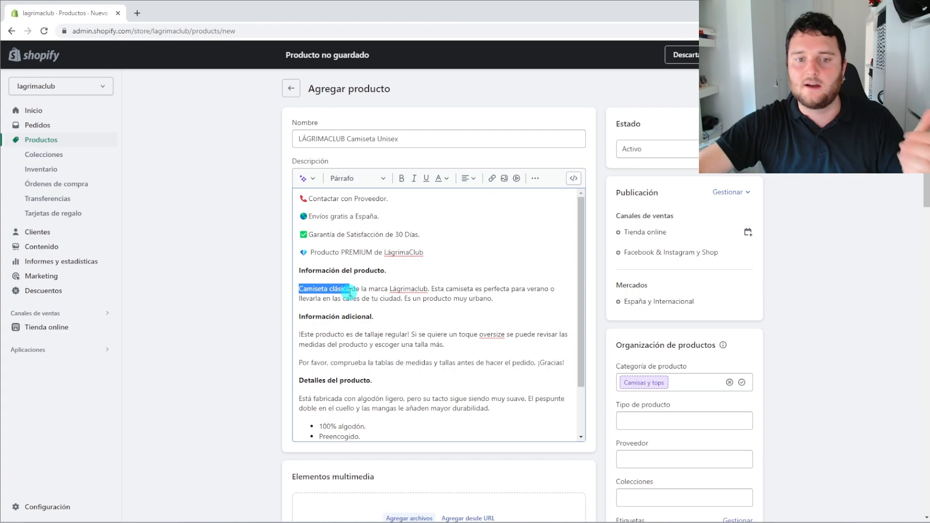
pyautogui.moveTo(494, 298); pyautogui.dragTo(469, 300)
pyautogui.click(394, 315)
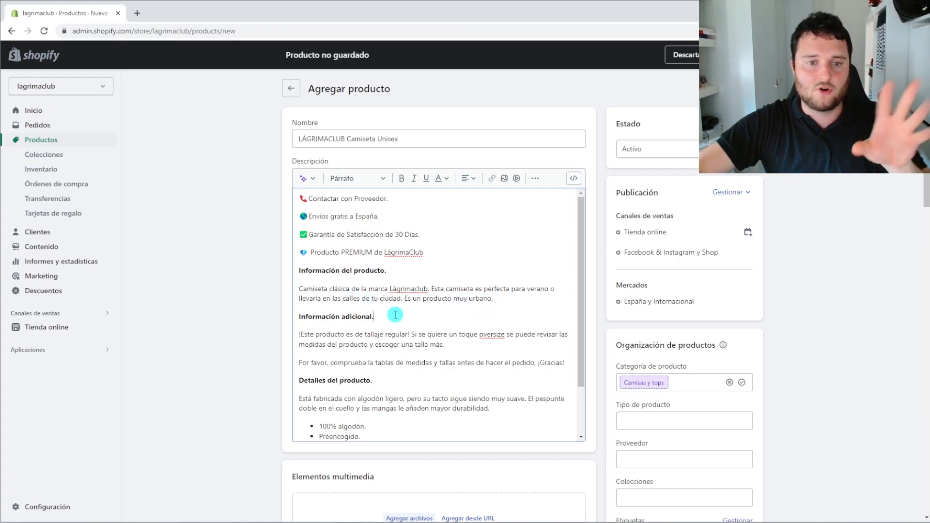
pyautogui.moveTo(379, 298); pyautogui.dragTo(403, 290)
pyautogui.click(412, 296)
pyautogui.moveTo(506, 289); pyautogui.dragTo(321, 272)
pyautogui.click(546, 292)
pyautogui.click(413, 353)
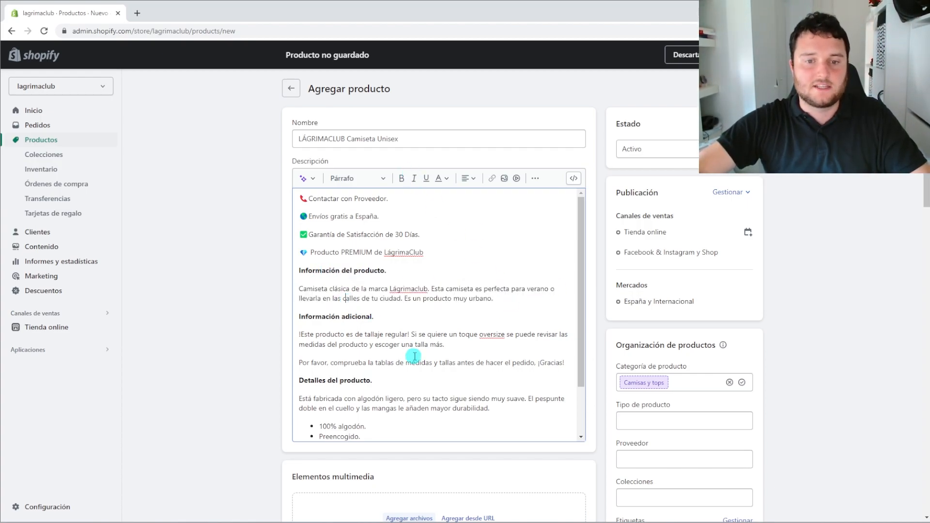
pyautogui.scroll(-2, 415, 373)
pyautogui.moveTo(406, 425); pyautogui.dragTo(300, 201)
pyautogui.scroll(2, 325, 310)
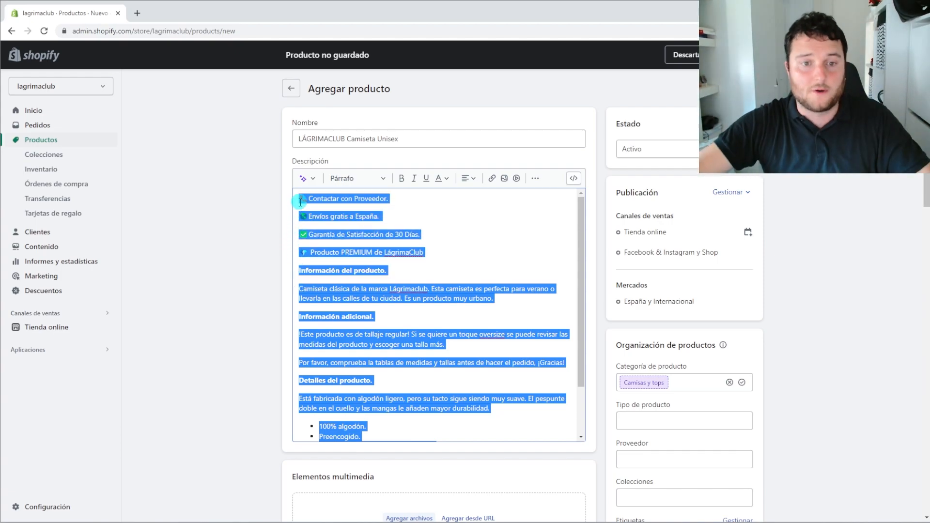
pyautogui.click(398, 333)
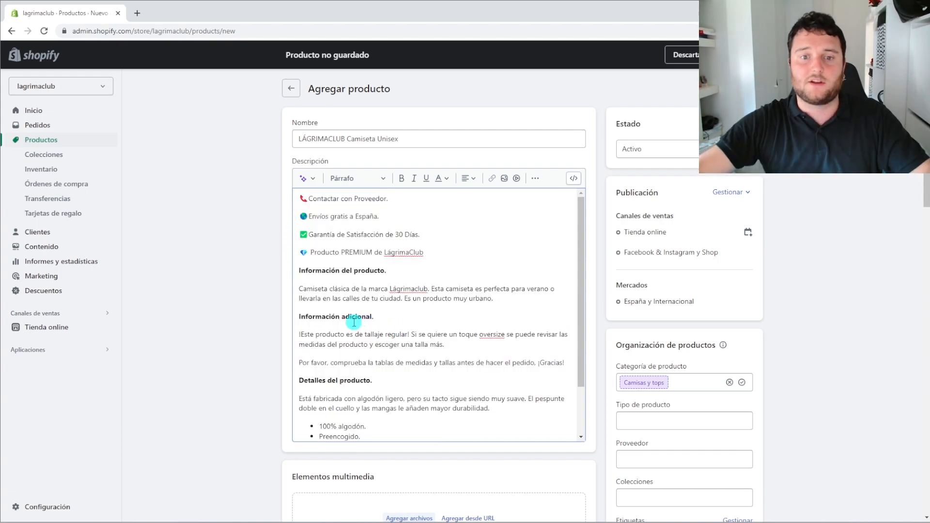
pyautogui.moveTo(469, 289); pyautogui.dragTo(481, 289)
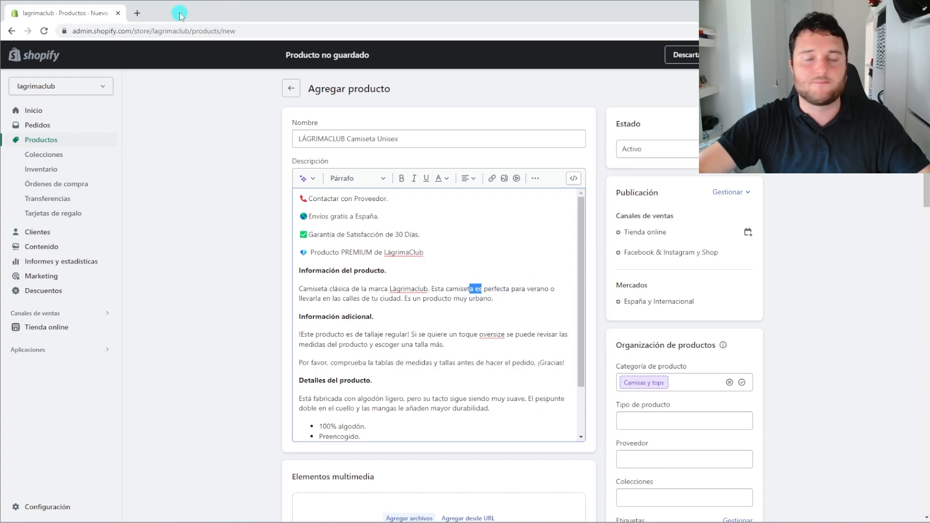
pyautogui.click(477, 297)
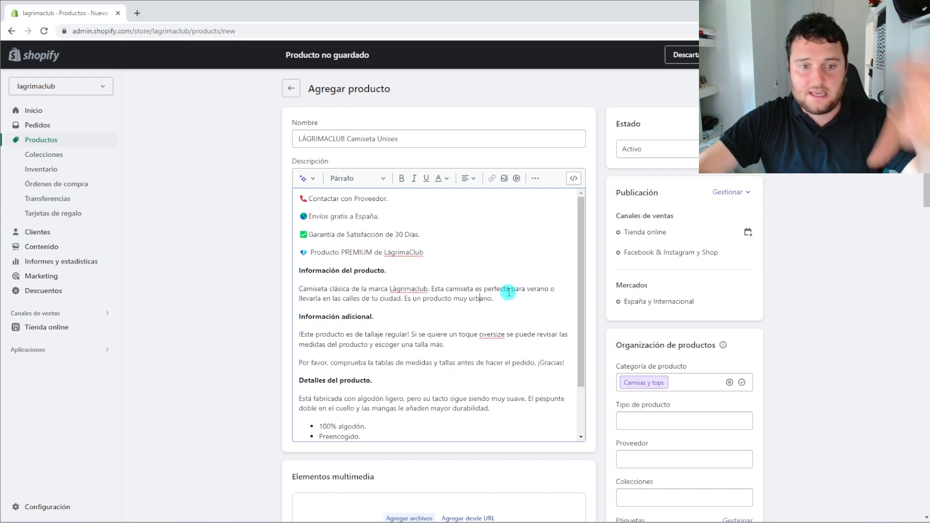
pyautogui.moveTo(482, 292); pyautogui.dragTo(550, 288)
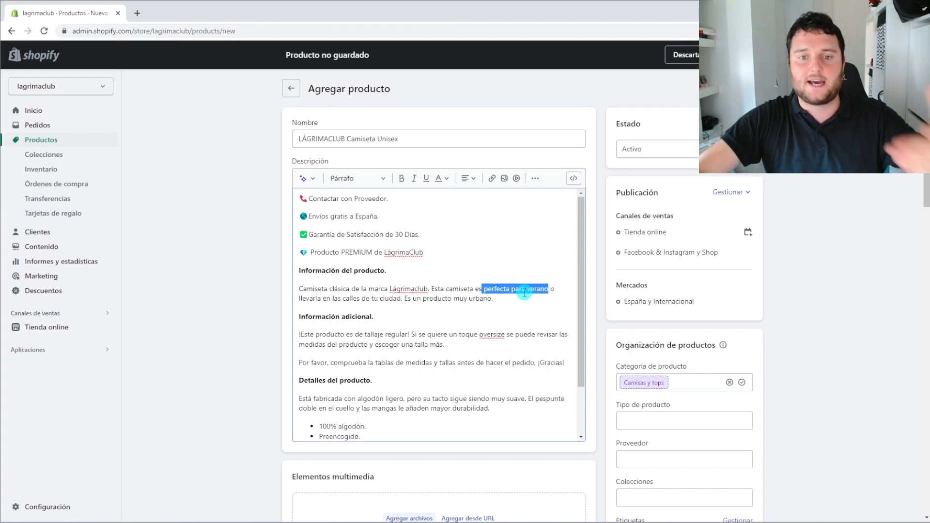
pyautogui.click(474, 310)
pyautogui.click(501, 305)
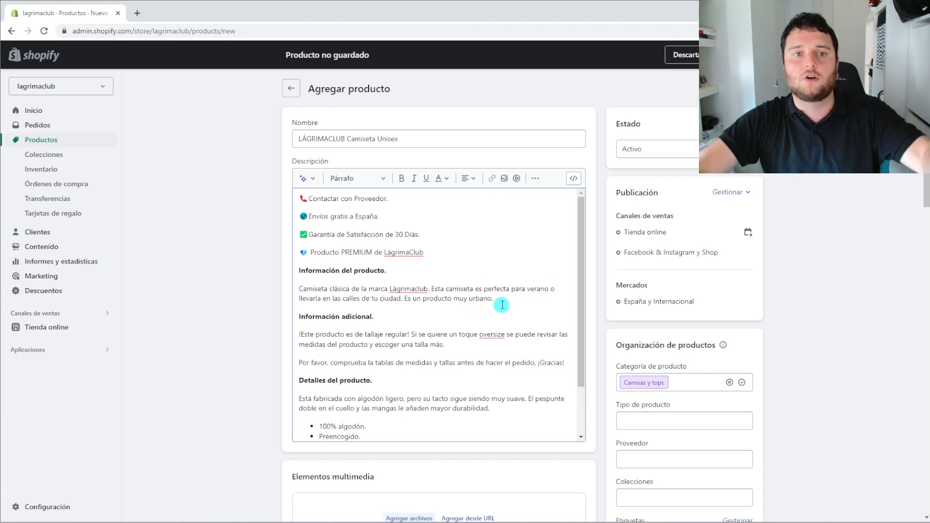
pyautogui.moveTo(501, 305); pyautogui.dragTo(298, 286)
pyautogui.click(324, 285)
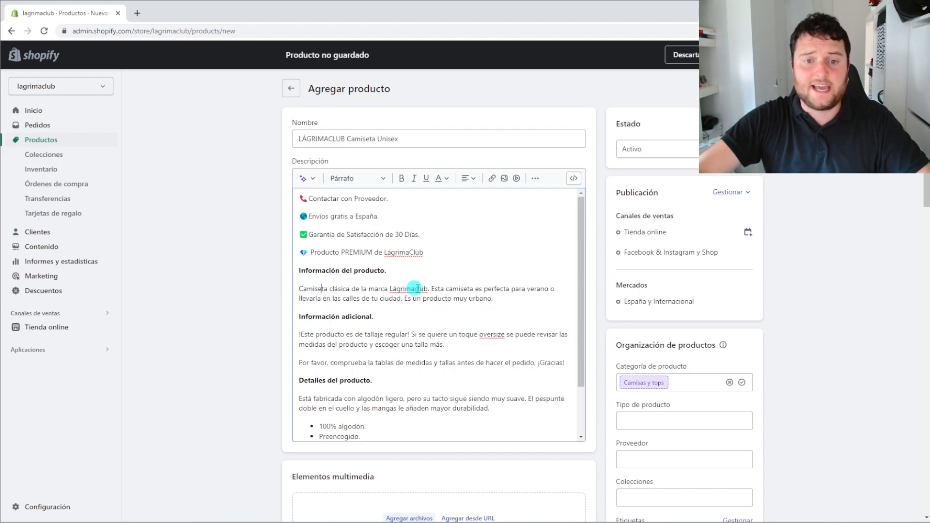
pyautogui.moveTo(507, 305); pyautogui.dragTo(271, 279)
pyautogui.click(341, 300)
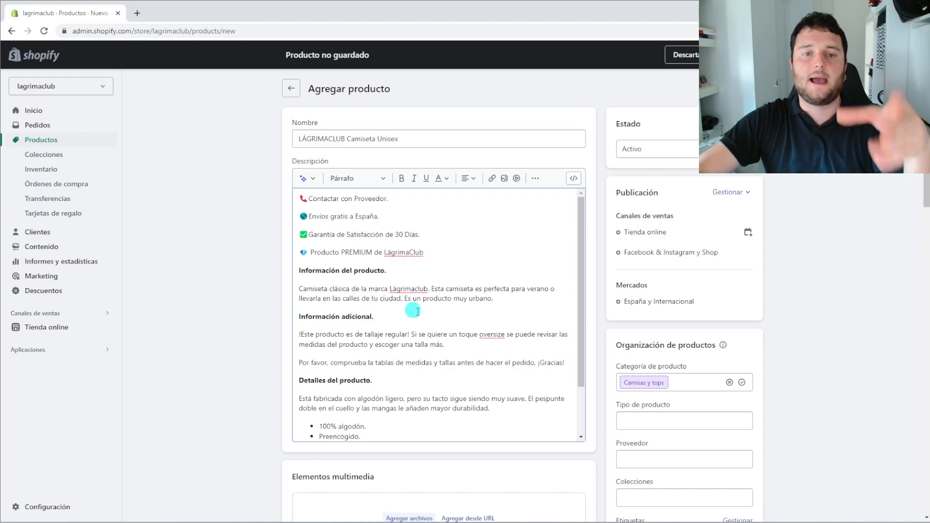
pyautogui.moveTo(511, 298); pyautogui.dragTo(304, 289)
pyautogui.click(340, 290)
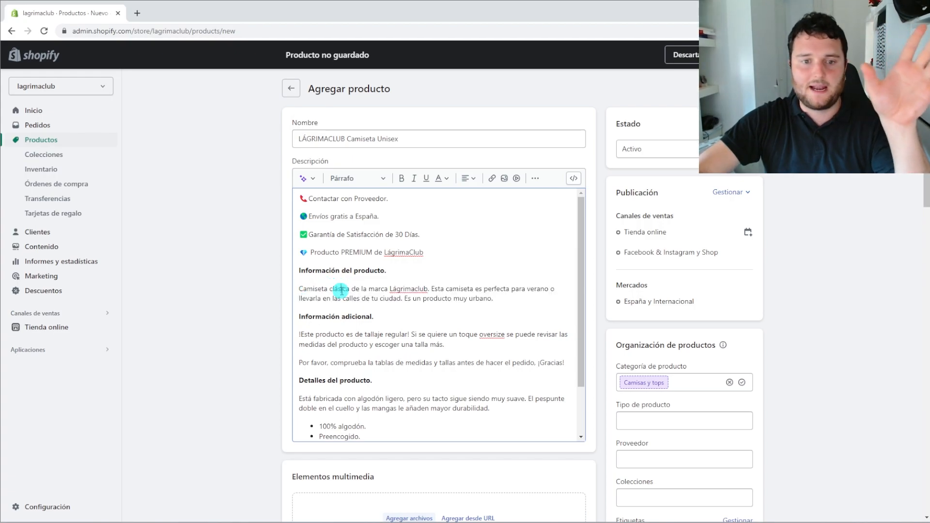
pyautogui.moveTo(436, 266); pyautogui.dragTo(269, 196)
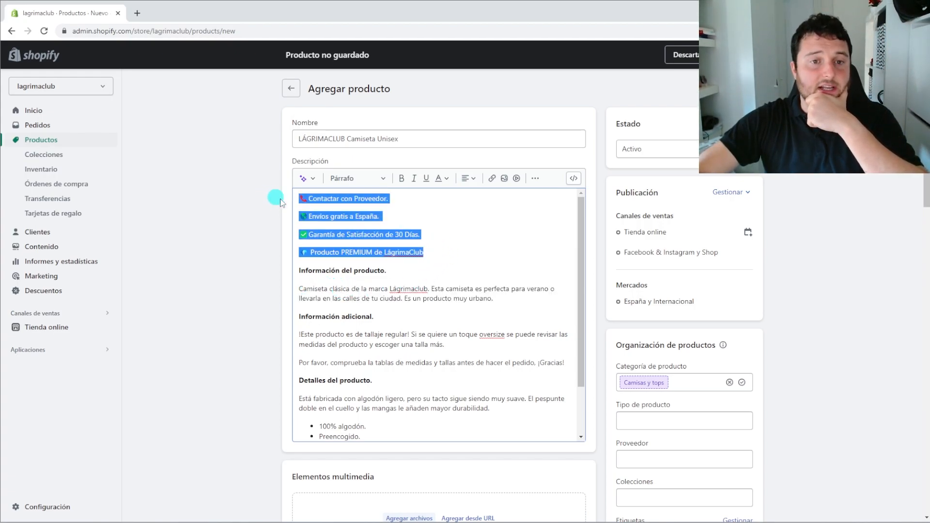
pyautogui.click(396, 236)
pyautogui.moveTo(390, 198); pyautogui.dragTo(270, 190)
pyautogui.click(355, 218)
pyautogui.moveTo(394, 218); pyautogui.dragTo(284, 214)
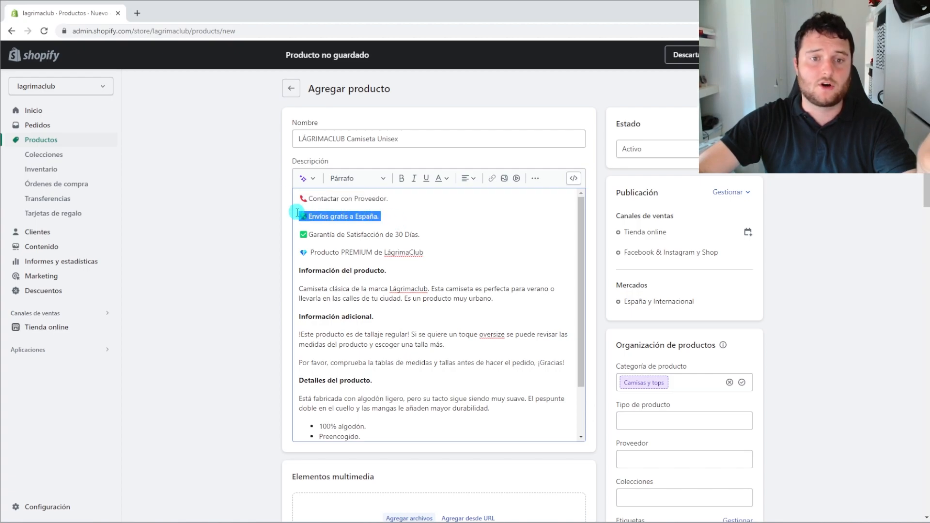
pyautogui.moveTo(420, 236); pyautogui.dragTo(290, 234)
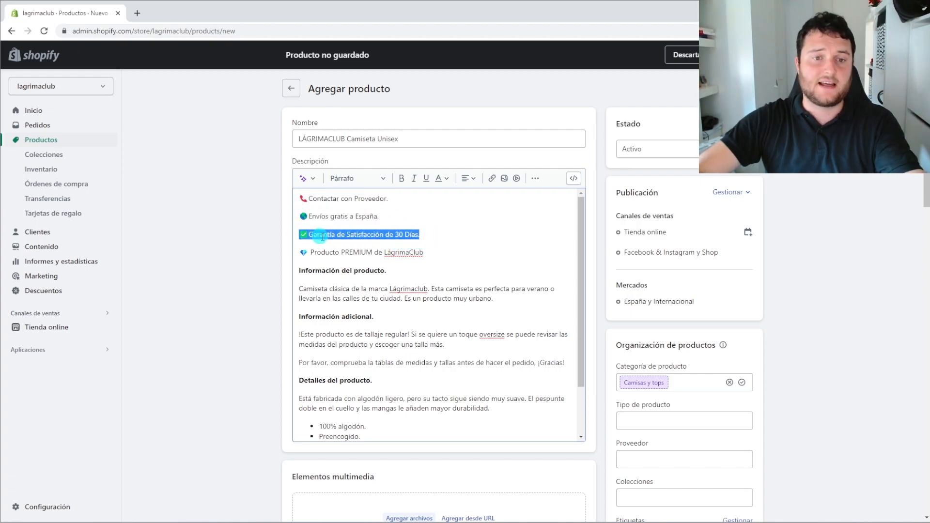
pyautogui.moveTo(431, 254); pyautogui.dragTo(295, 249)
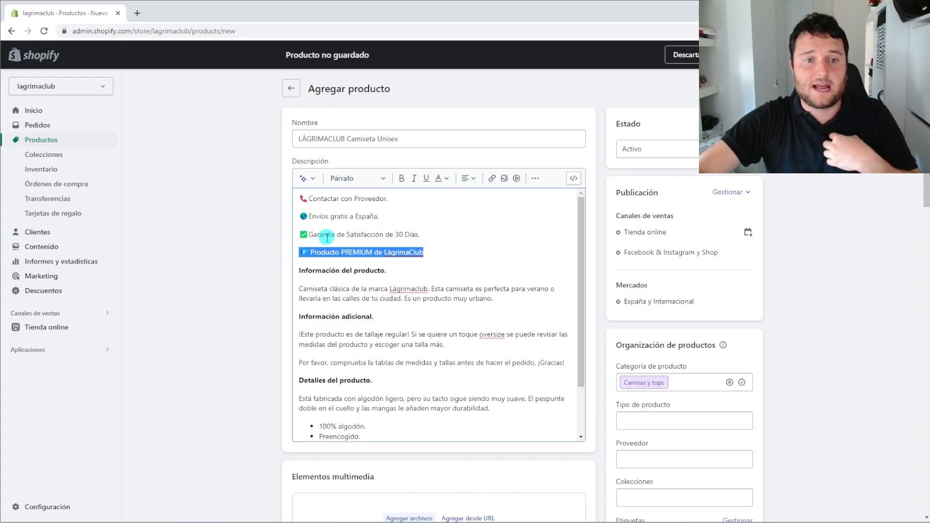
pyautogui.moveTo(388, 198); pyautogui.dragTo(278, 198)
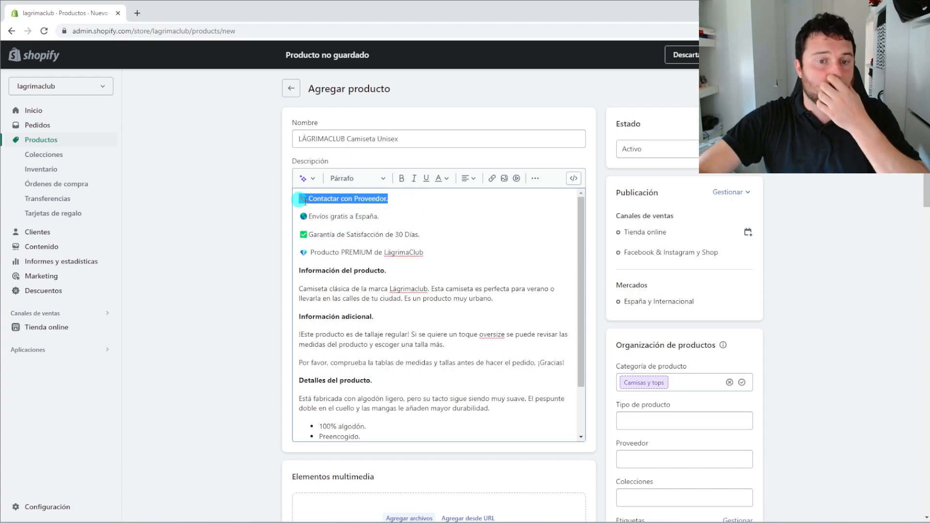
pyautogui.click(342, 204)
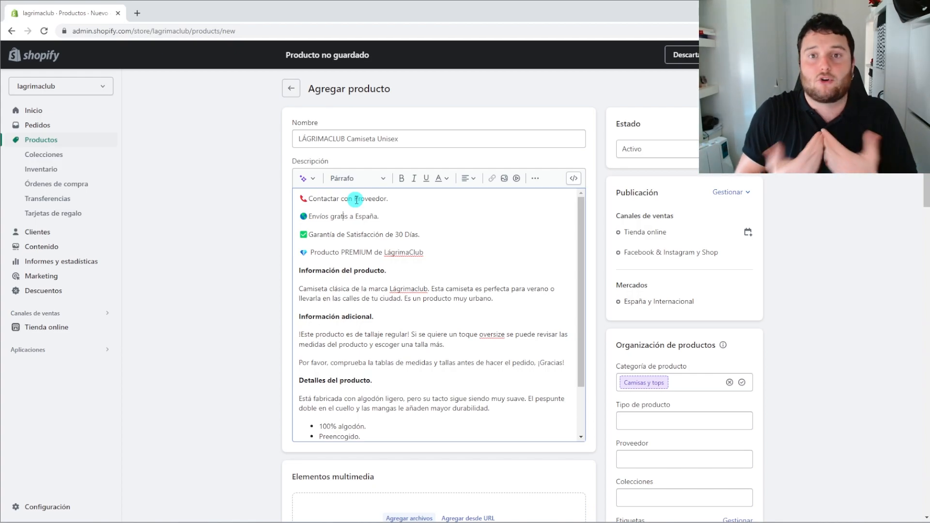
pyautogui.moveTo(381, 216); pyautogui.dragTo(296, 216)
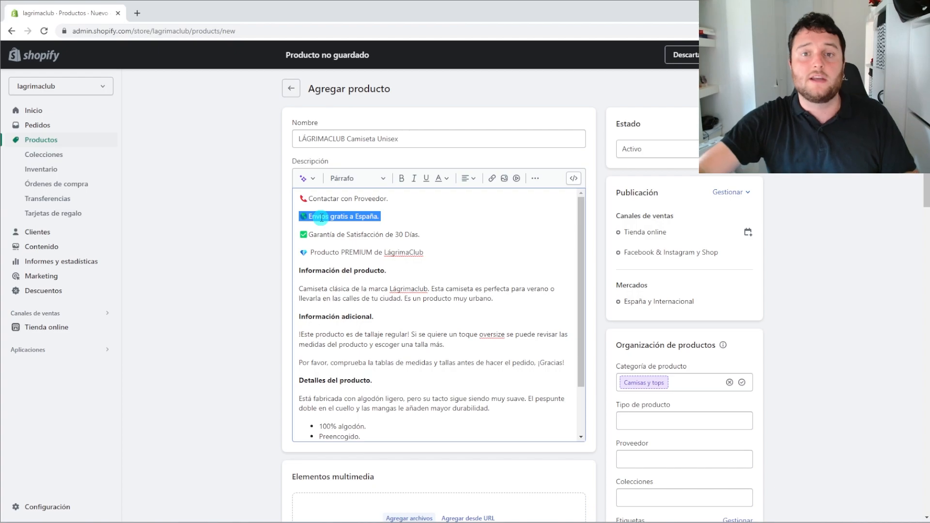
pyautogui.click(358, 226)
pyautogui.moveTo(390, 222); pyautogui.dragTo(290, 216)
pyautogui.click(334, 223)
pyautogui.moveTo(444, 241); pyautogui.dragTo(299, 236)
pyautogui.click(341, 250)
pyautogui.moveTo(428, 234); pyautogui.dragTo(287, 233)
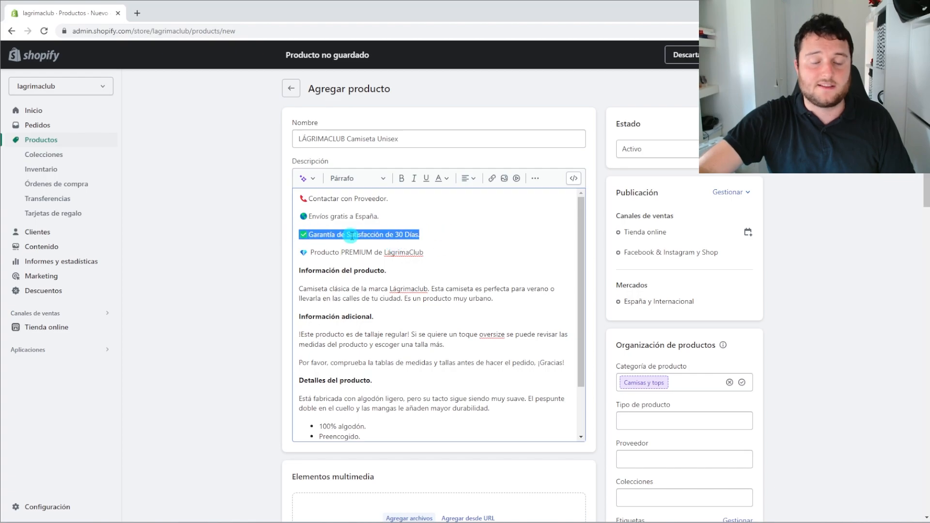
pyautogui.click(351, 235)
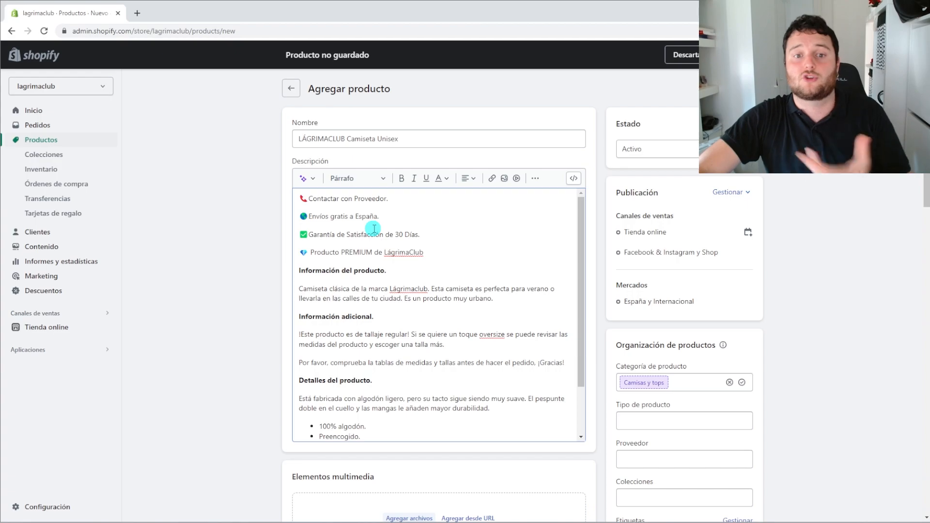
pyautogui.moveTo(425, 238); pyautogui.dragTo(316, 225)
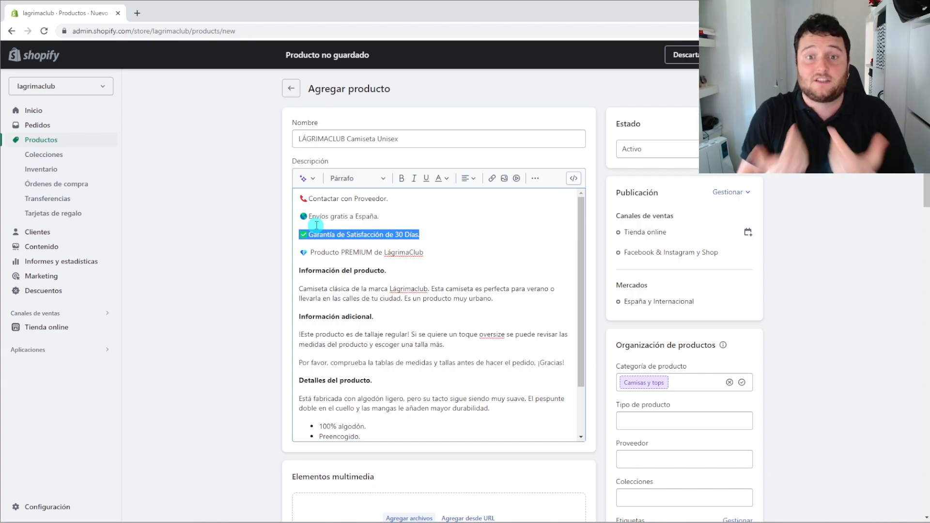
pyautogui.scroll(-1, 339, 242)
pyautogui.tripleClick(373, 254)
pyautogui.moveTo(375, 254); pyautogui.dragTo(267, 215)
pyautogui.click(374, 248)
pyautogui.scroll(-1, 433, 266)
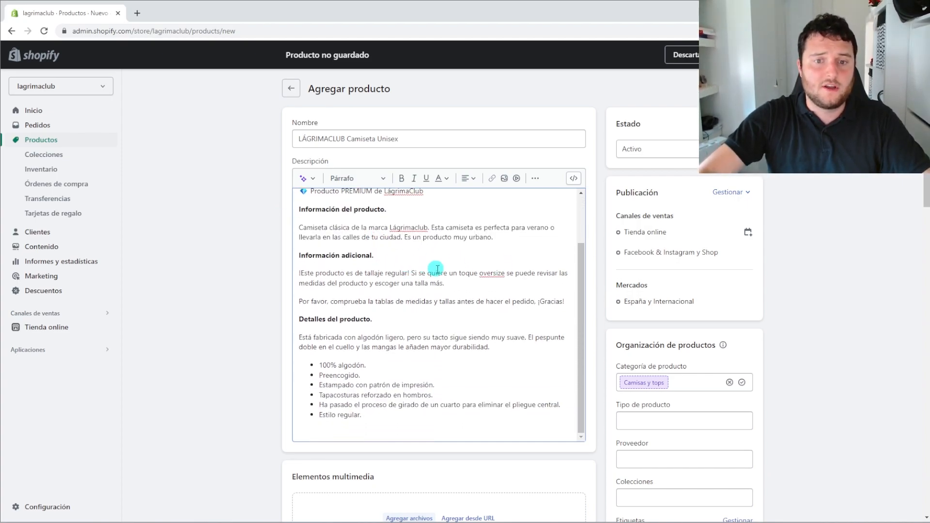
pyautogui.moveTo(575, 305); pyautogui.dragTo(264, 255)
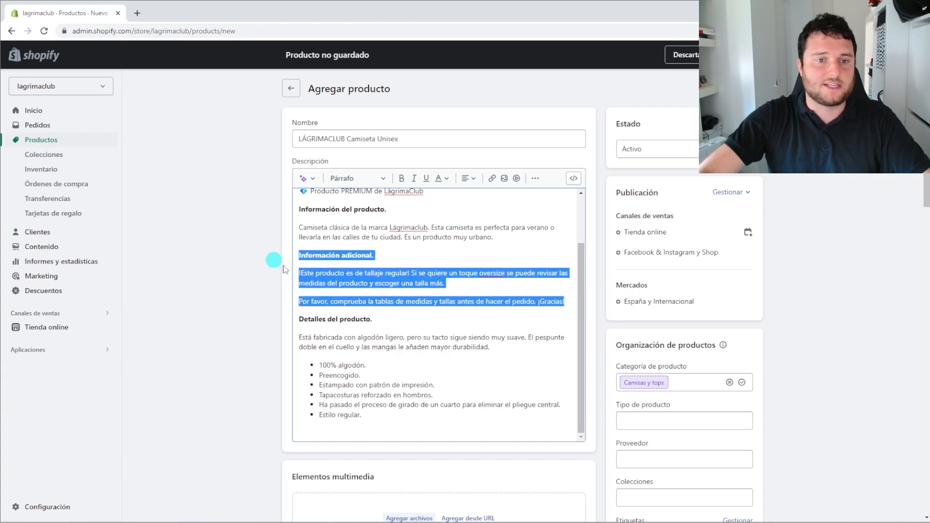
pyautogui.click(371, 283)
pyautogui.scroll(1, 372, 286)
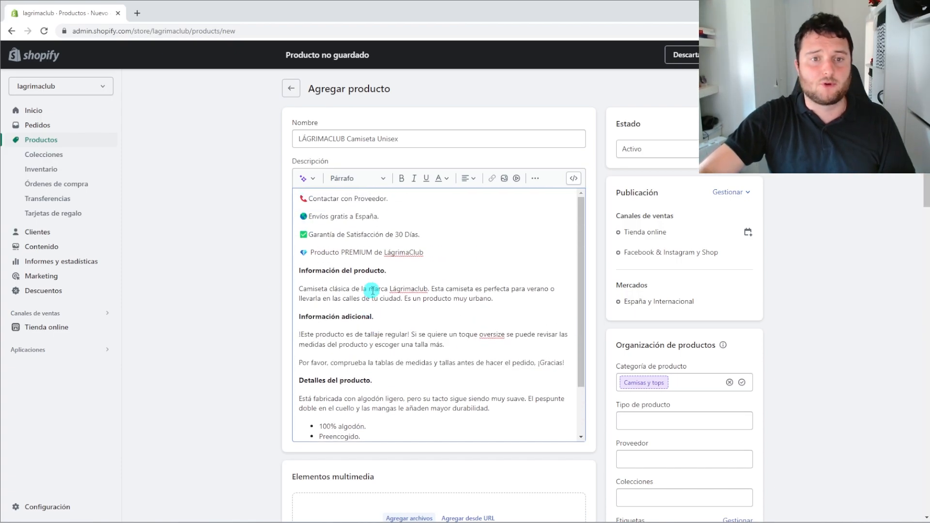
pyautogui.scroll(-1, 409, 322)
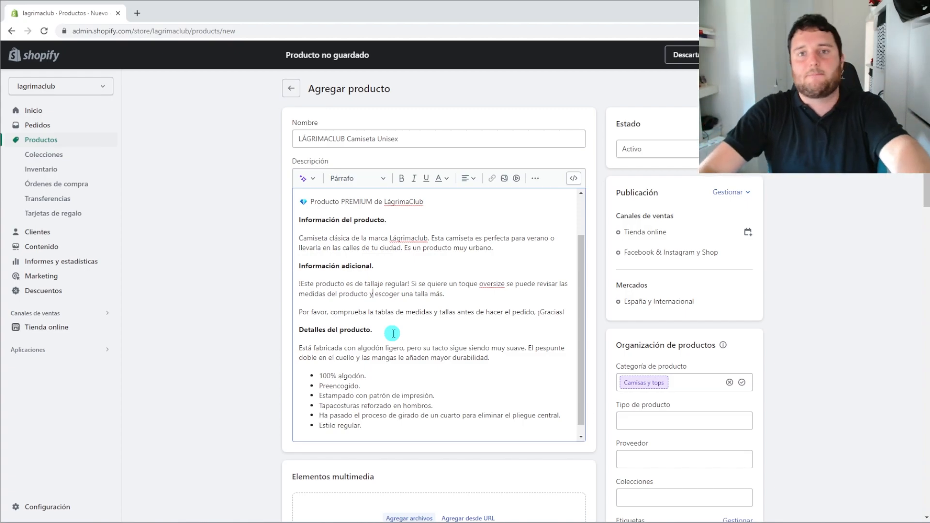
pyautogui.scroll(-1, 392, 333)
pyautogui.moveTo(383, 412); pyautogui.dragTo(276, 315)
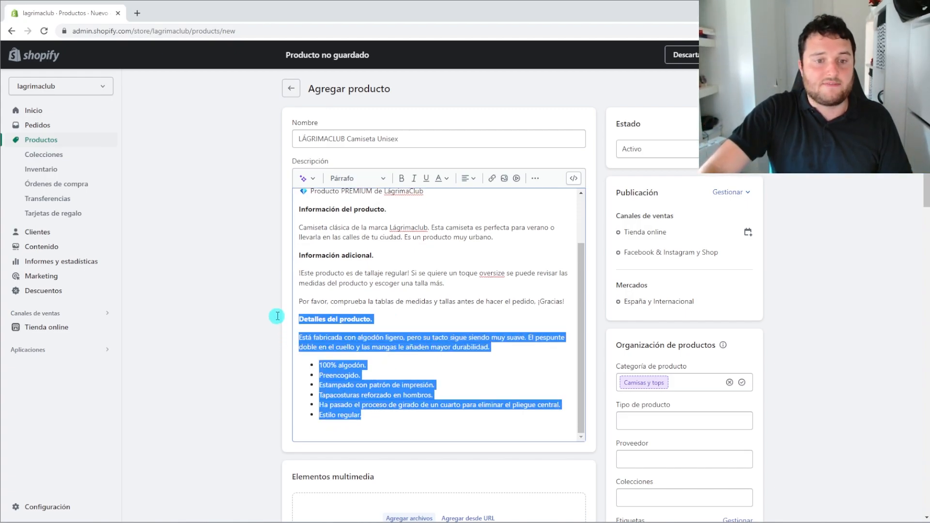
pyautogui.click(377, 365)
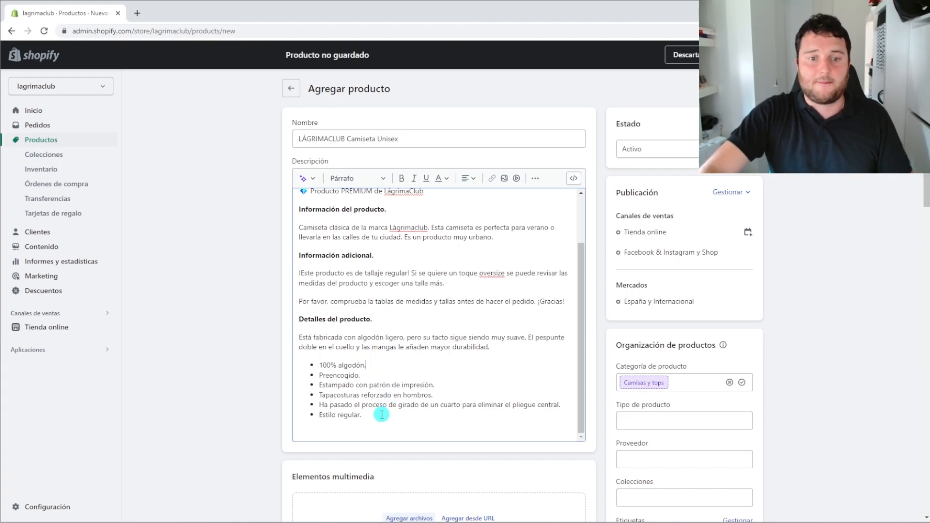
pyautogui.moveTo(369, 364); pyautogui.dragTo(317, 366)
pyautogui.click(329, 371)
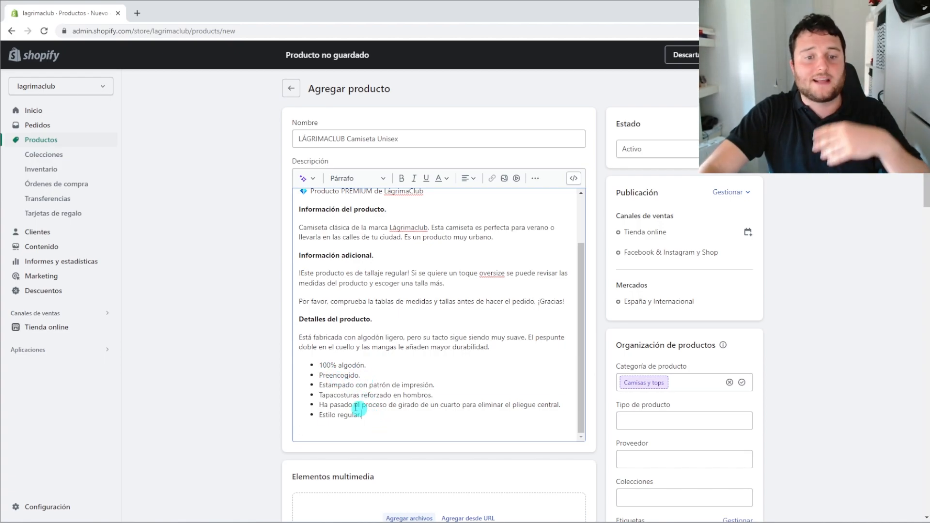
pyautogui.moveTo(363, 414); pyautogui.dragTo(309, 381)
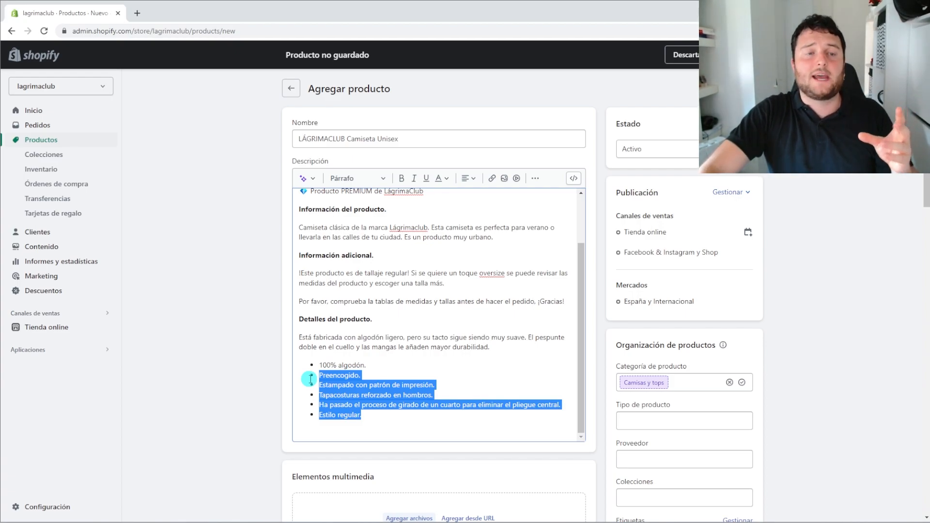
pyautogui.scroll(-3, 310, 378)
# Choose the model photo and the front and back T-shirt images from Música > productos
pyautogui.click(247, 360)
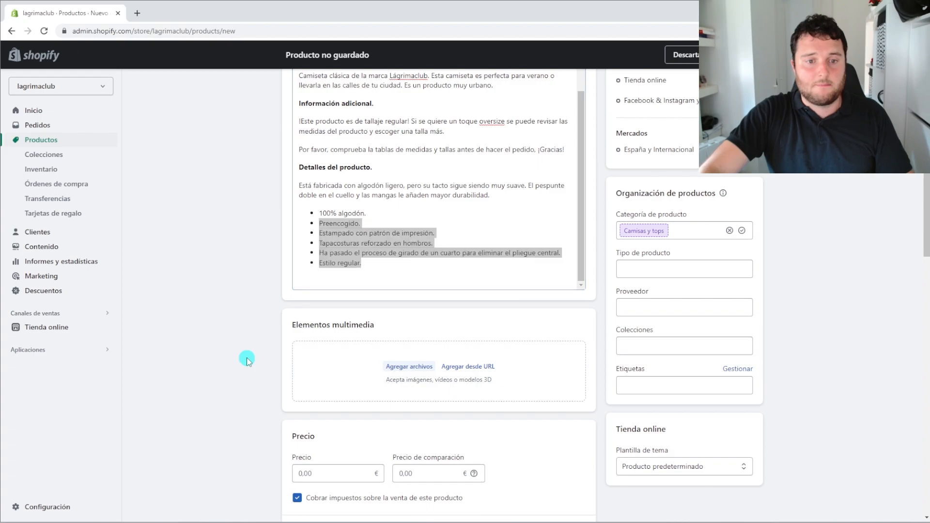
pyautogui.click(400, 363)
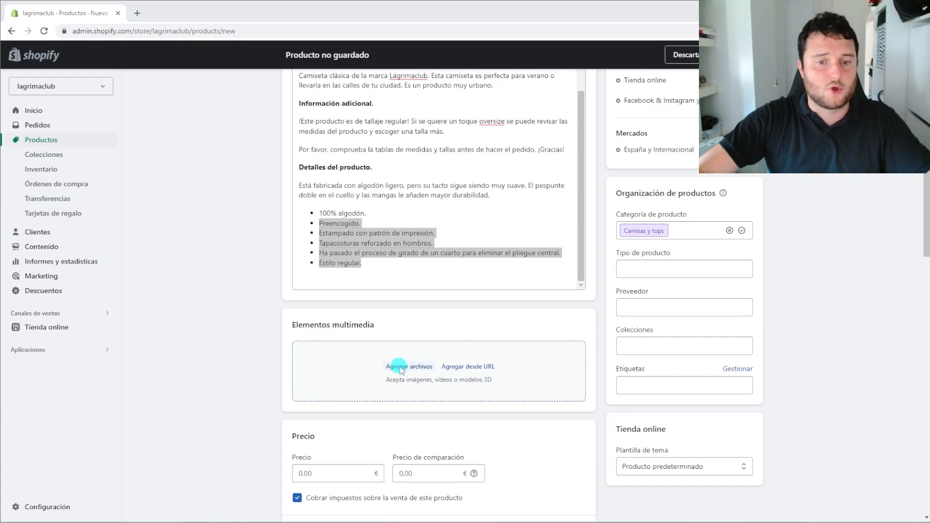
pyautogui.click(51, 197)
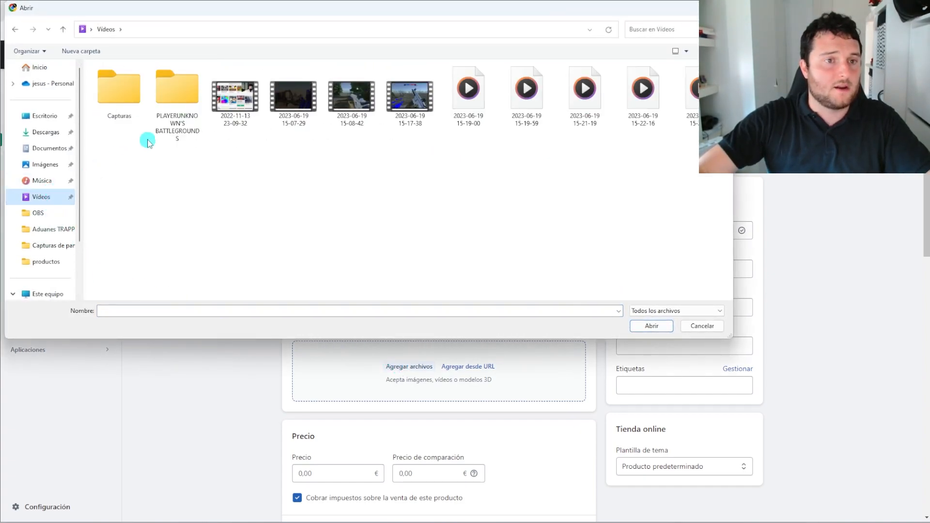
pyautogui.click(43, 180)
pyautogui.doubleClick(121, 81)
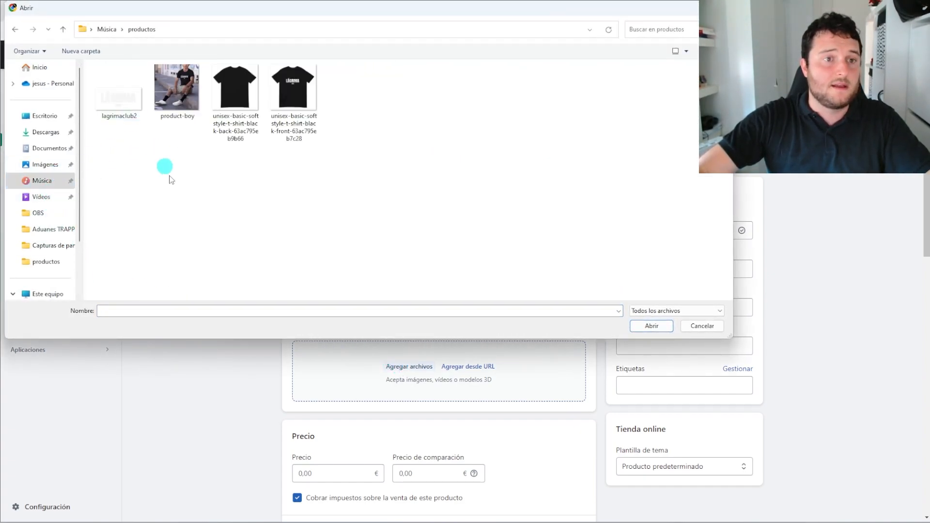
pyautogui.click(196, 104)
pyautogui.click(276, 95)
pyautogui.keyDown('ctrl'); pyautogui.click(246, 93); pyautogui.keyUp('ctrl')
# Upload the three images, putting the LÁGRIMA front shirt first and the plain black shirt second
pyautogui.click(651, 326)
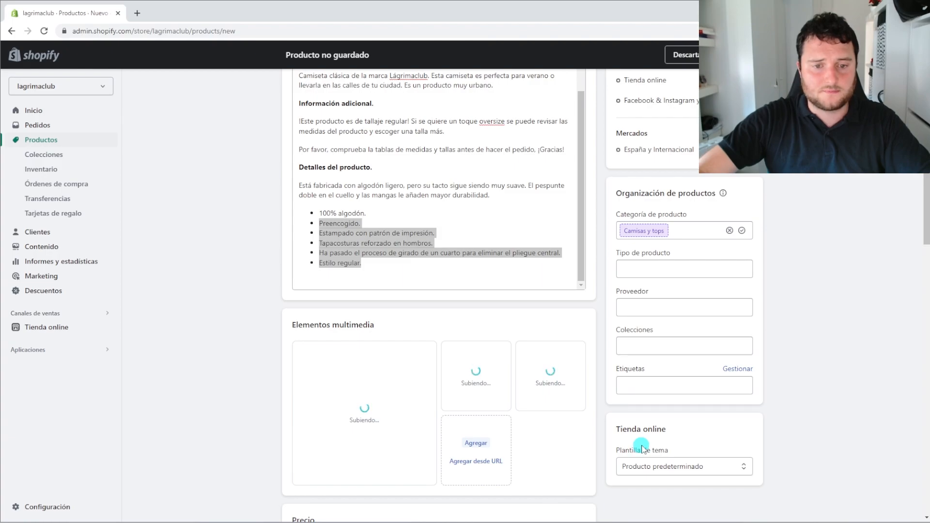
pyautogui.moveTo(535, 417); pyautogui.dragTo(339, 368)
pyautogui.moveTo(550, 380); pyautogui.dragTo(476, 402)
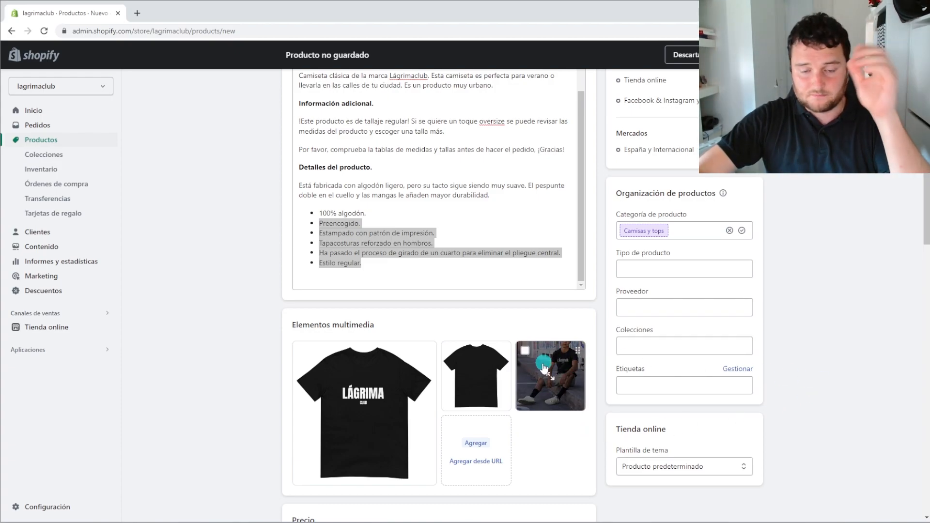
pyautogui.scroll(-1, 539, 364)
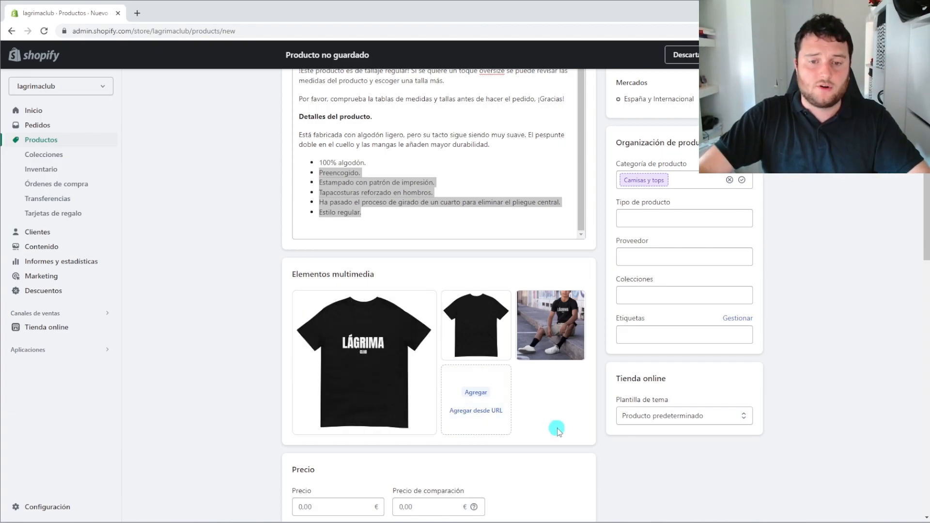
pyautogui.scroll(-2, 475, 382)
pyautogui.moveTo(569, 240); pyautogui.dragTo(419, 302)
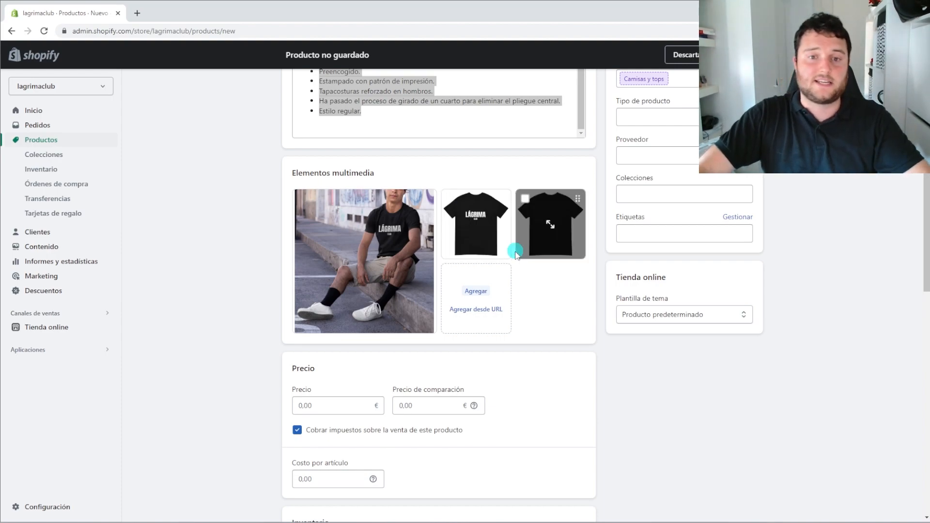
pyautogui.moveTo(504, 247); pyautogui.dragTo(414, 303)
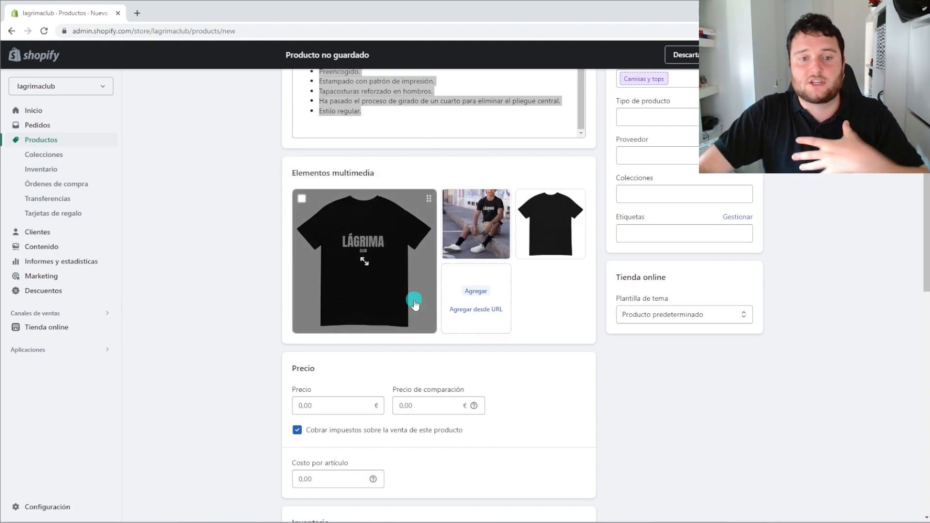
pyautogui.moveTo(492, 249); pyautogui.dragTo(550, 254)
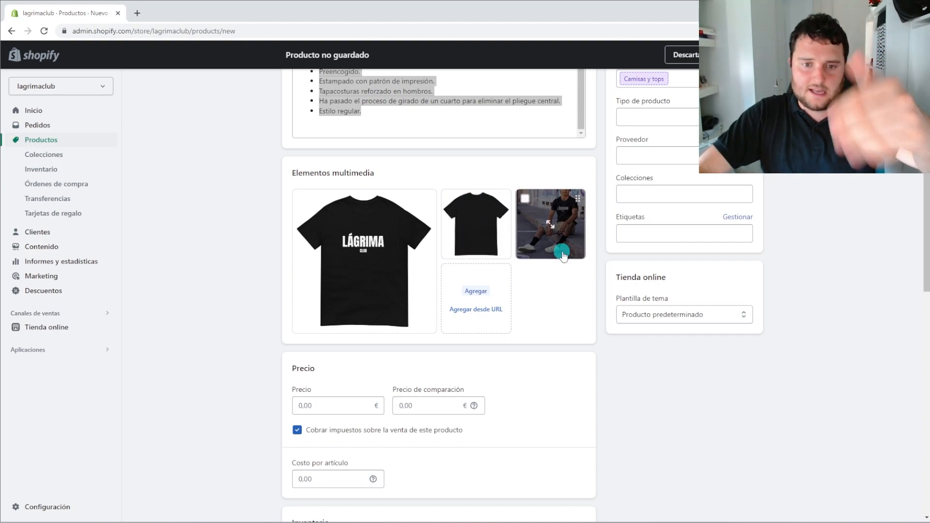
pyautogui.scroll(-2, 498, 290)
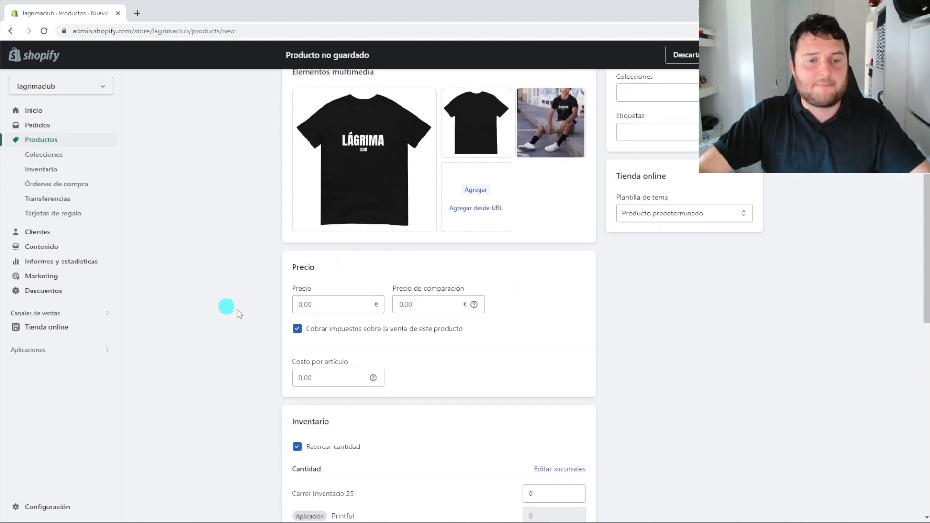
pyautogui.scroll(-1, 380, 305)
pyautogui.scroll(2, 383, 313)
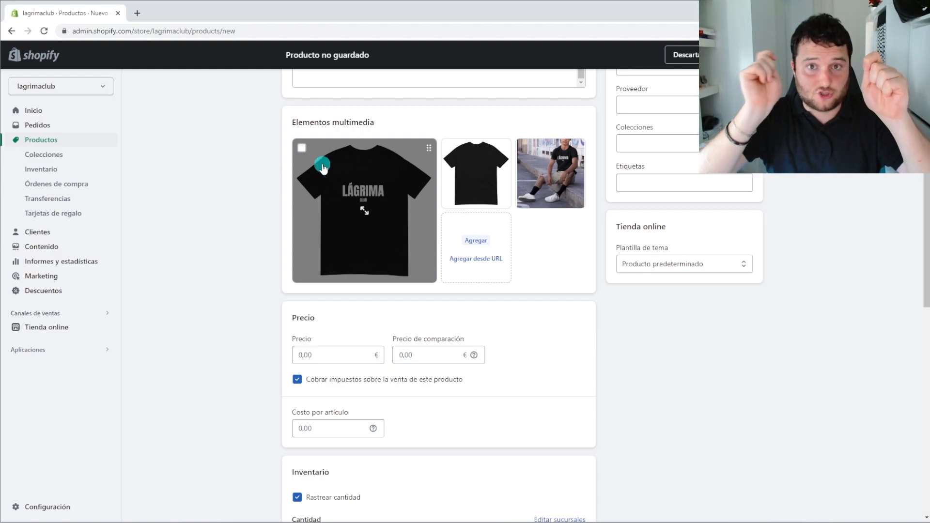
# Enter 15 in Costo por artículo so the cost reads 15.00 €
pyautogui.click(335, 430)
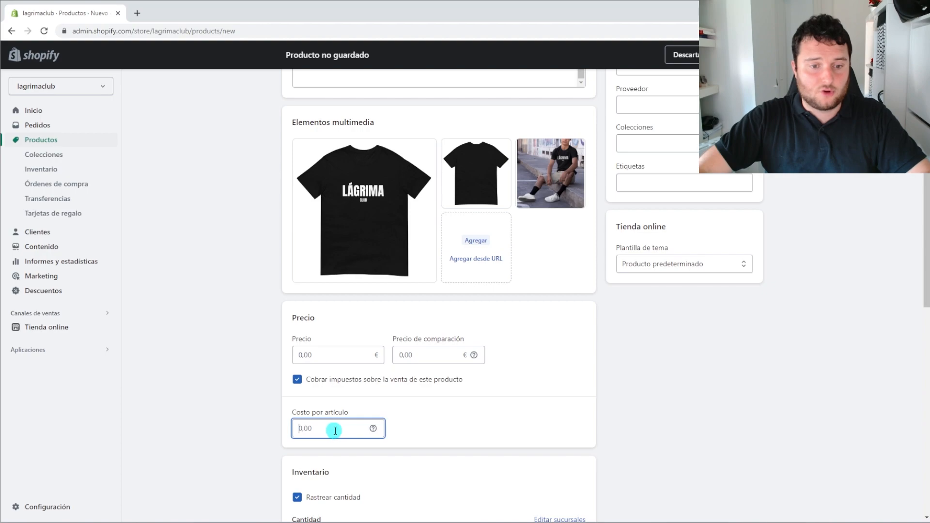
pyautogui.write('15')
pyautogui.click(468, 434)
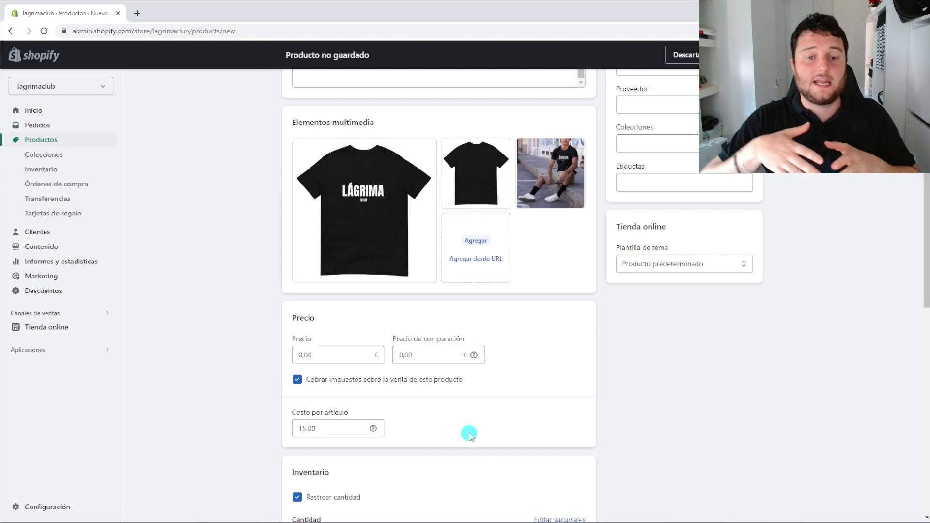
pyautogui.click(316, 352)
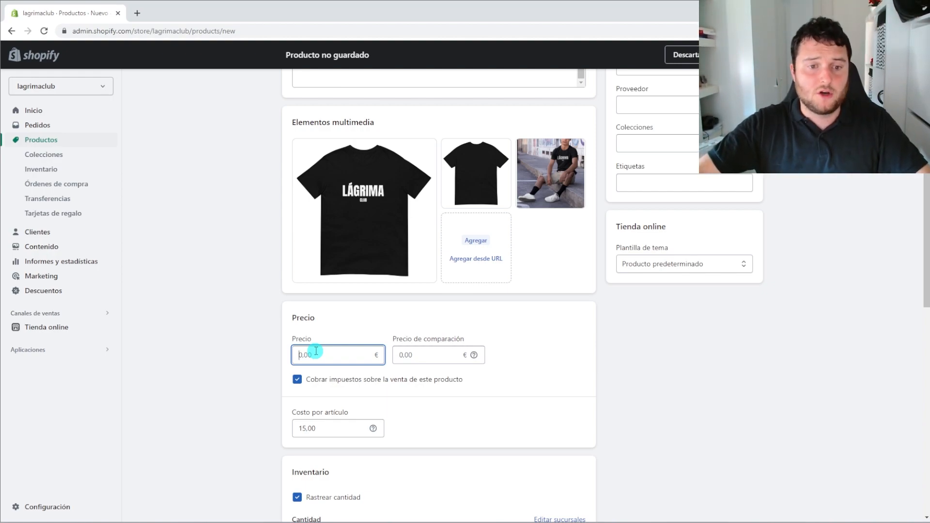
# Enter 30 in the Precio field so the selling price reads 30.00 €
pyautogui.write('30')
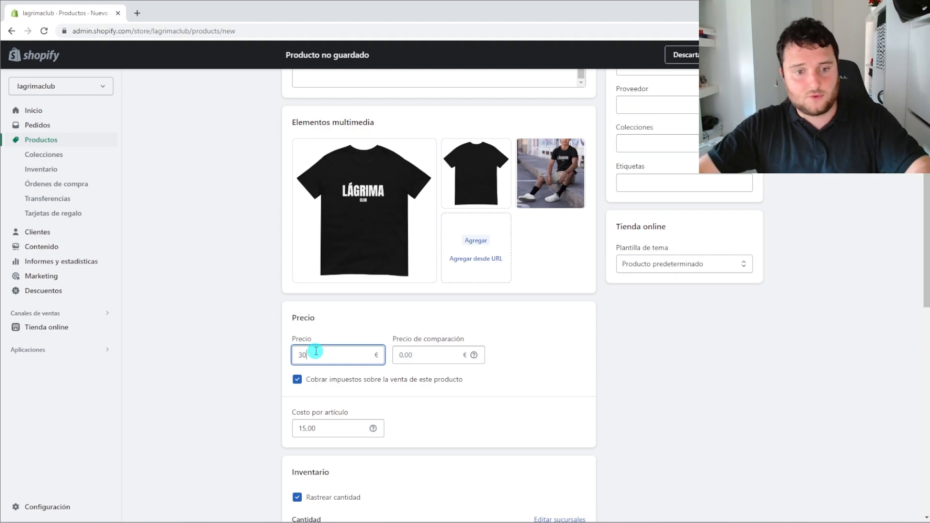
pyautogui.click(271, 377)
pyautogui.doubleClick(339, 353)
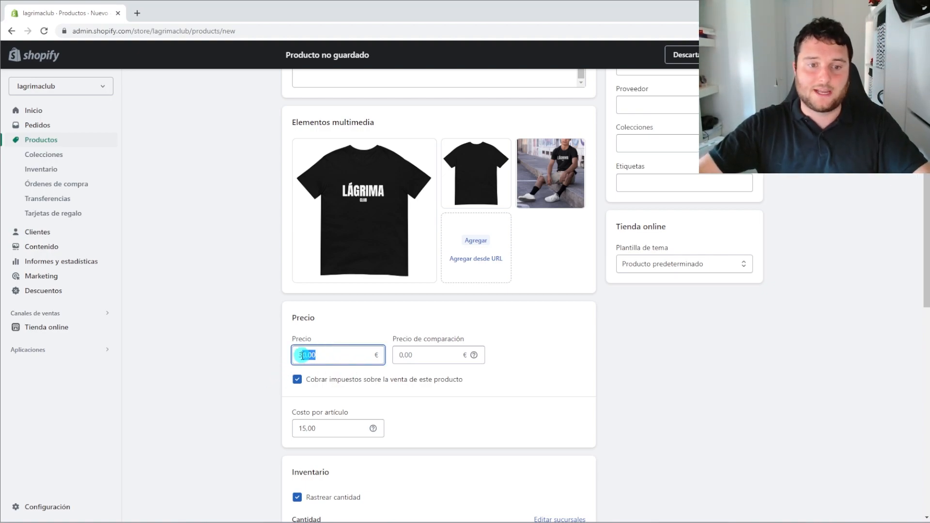
pyautogui.click(468, 409)
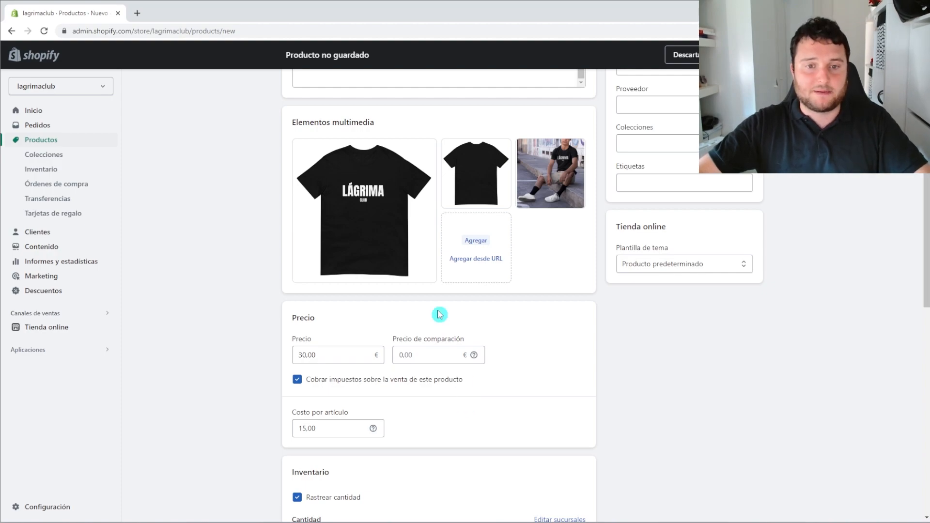
pyautogui.moveTo(410, 237)
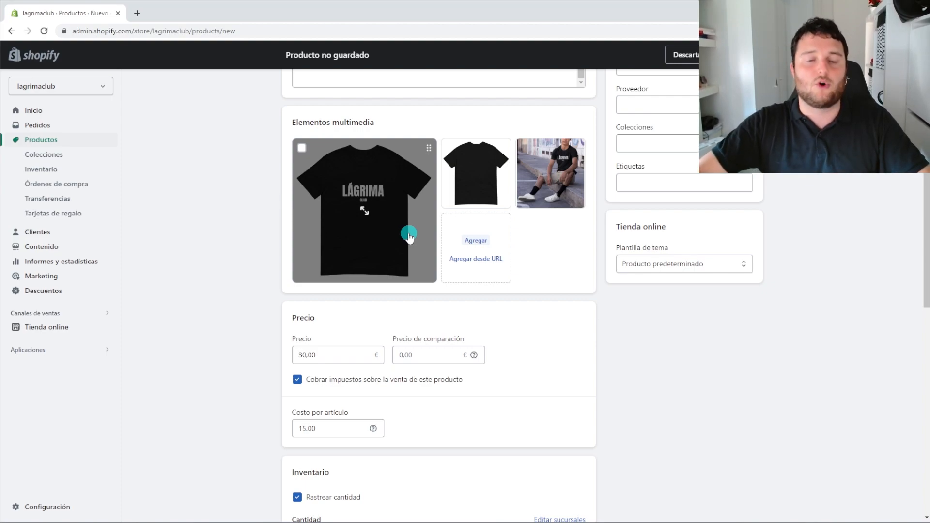
pyautogui.moveTo(395, 150)
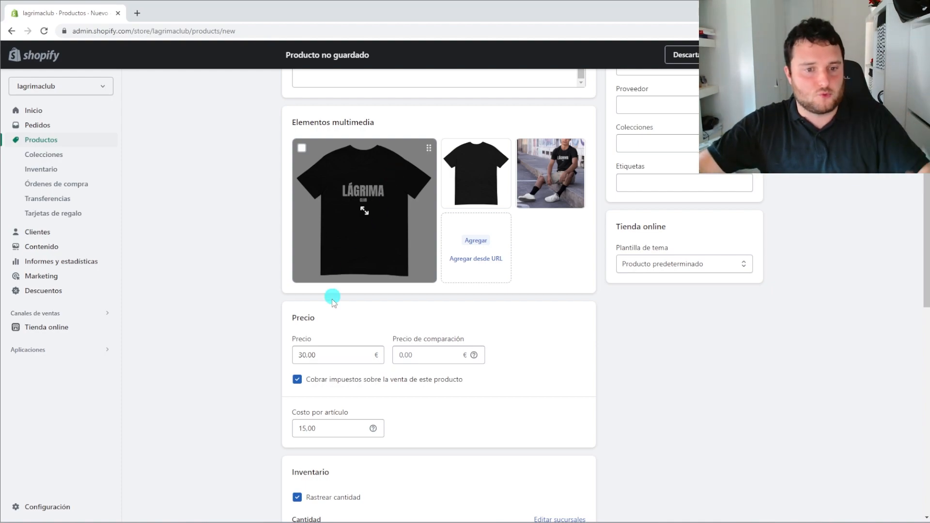
# Change the price to 40, then revert it to 30.00 €, leaving the 15.00 € cost unchanged
pyautogui.click(306, 356)
pyautogui.moveTo(307, 355); pyautogui.dragTo(297, 358)
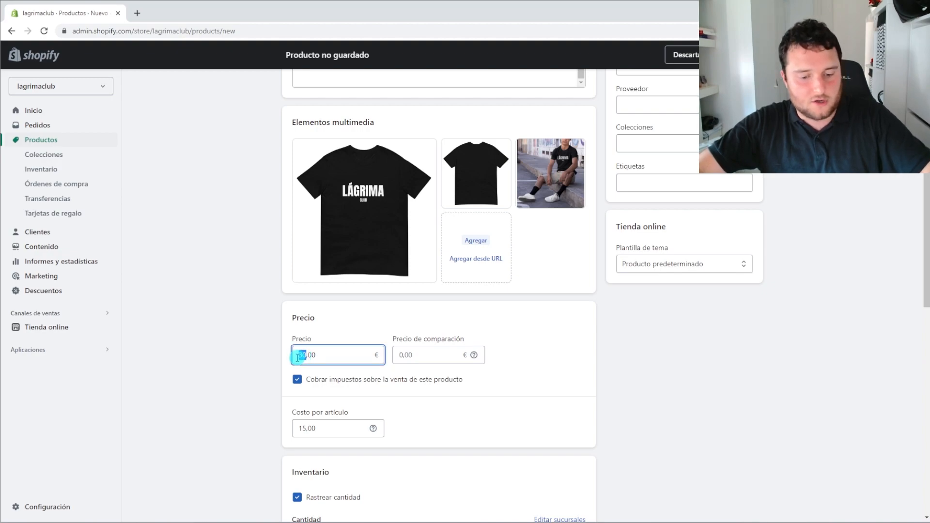
pyautogui.write('40')
pyautogui.click(655, 427)
pyautogui.scroll(-2, 537, 412)
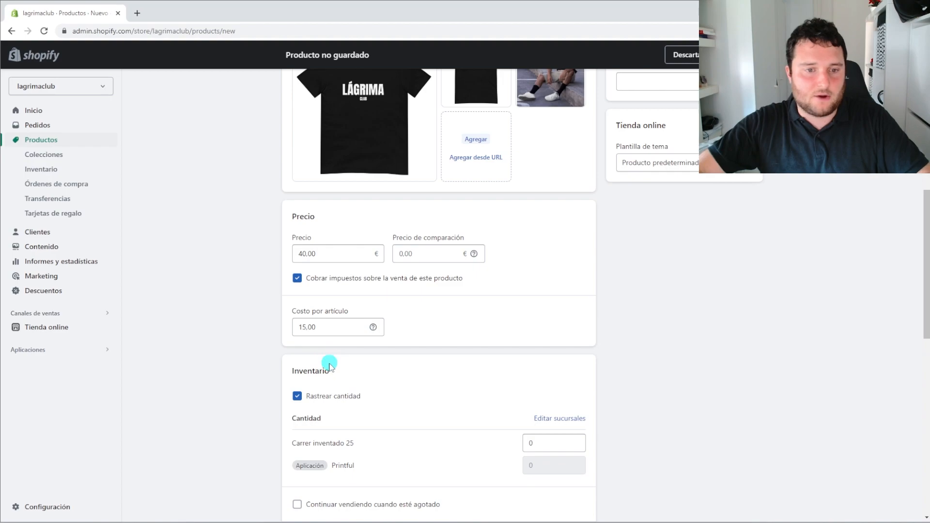
pyautogui.scroll(1, 326, 364)
pyautogui.moveTo(334, 382); pyautogui.dragTo(292, 379)
pyautogui.click(754, 403)
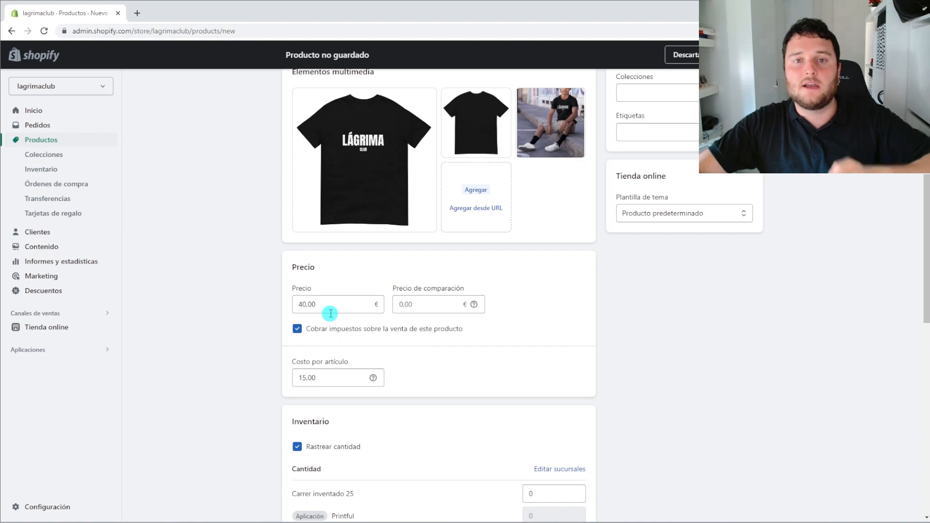
pyautogui.moveTo(298, 304); pyautogui.dragTo(302, 304)
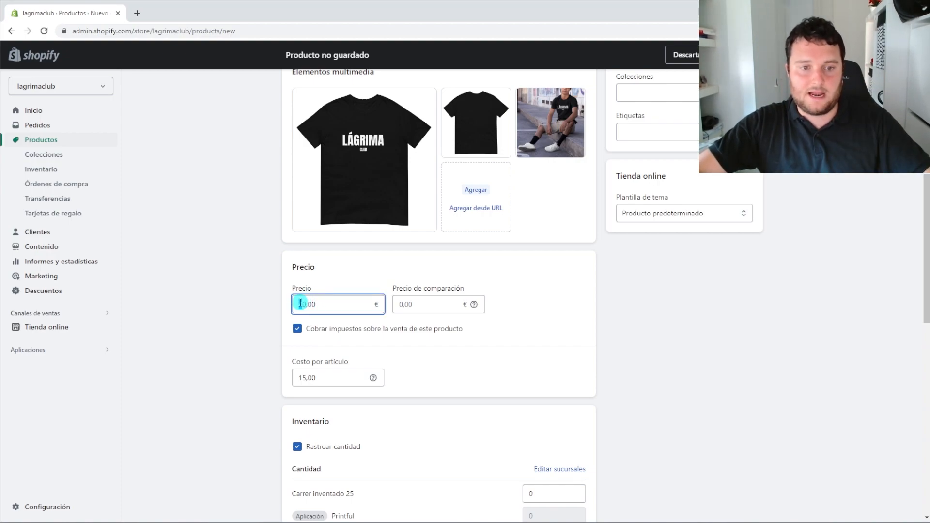
pyautogui.write('30,00')
pyautogui.click(411, 341)
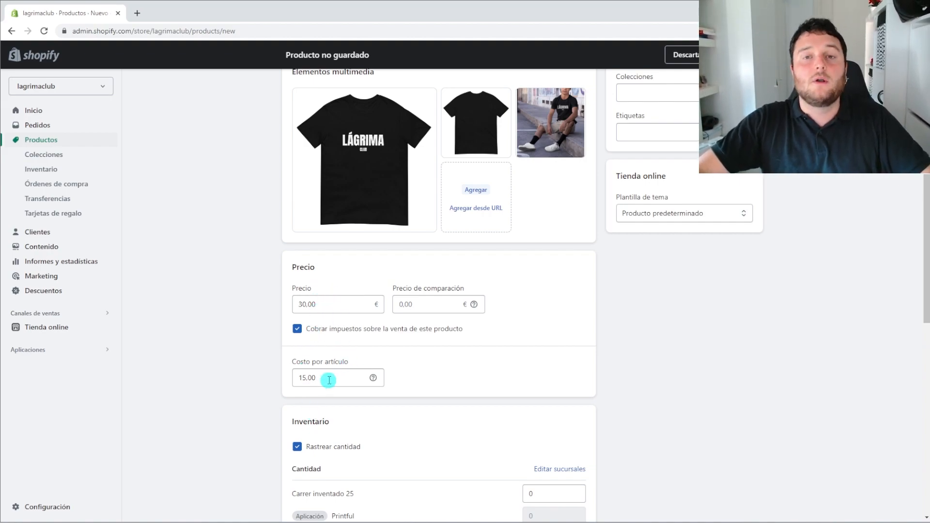
# Replace the cost per item with 20,00 €
pyautogui.click(304, 378)
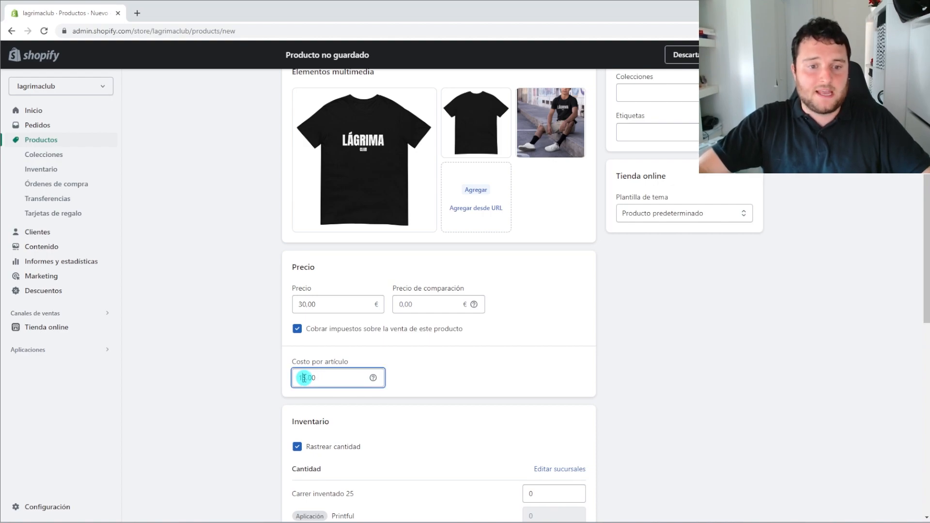
pyautogui.press('BackSpace')
pyautogui.press('BackSpace')
pyautogui.write('20')
pyautogui.click(680, 401)
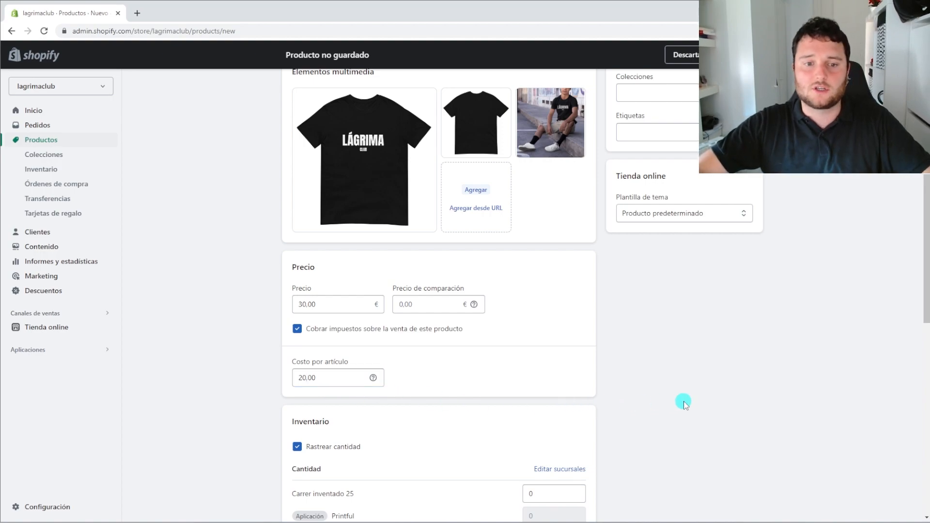
# Set the price to 40,00 € and the compare-at price to 45,00 €
pyautogui.click(299, 304)
pyautogui.write('40')
pyautogui.click(622, 363)
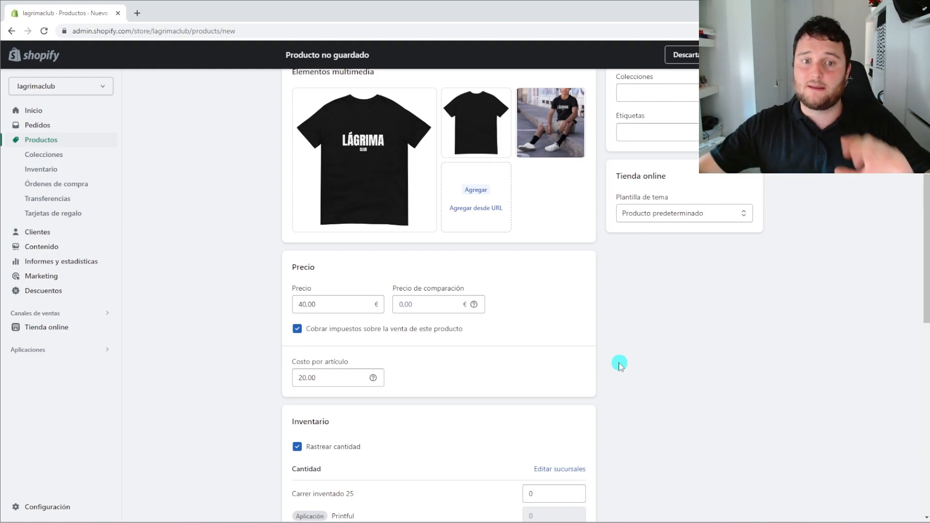
pyautogui.click(414, 300)
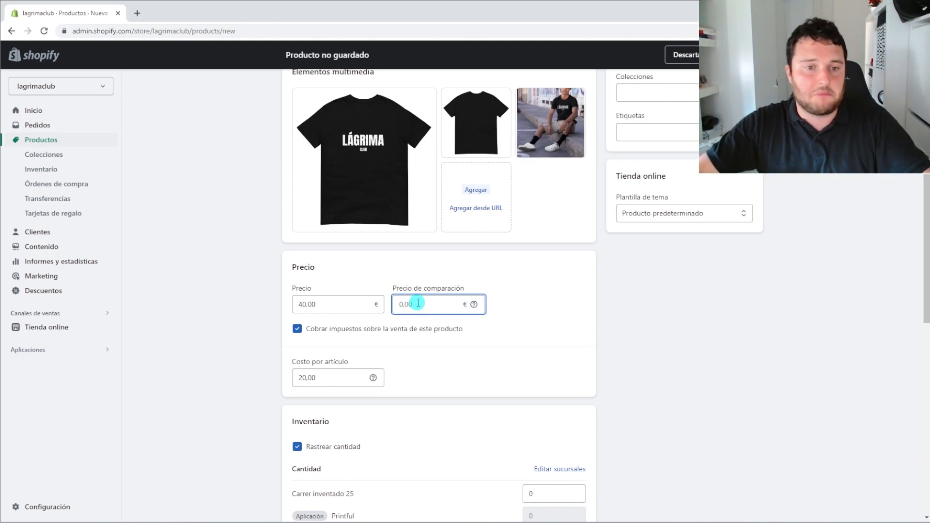
pyautogui.write('45')
pyautogui.click(553, 342)
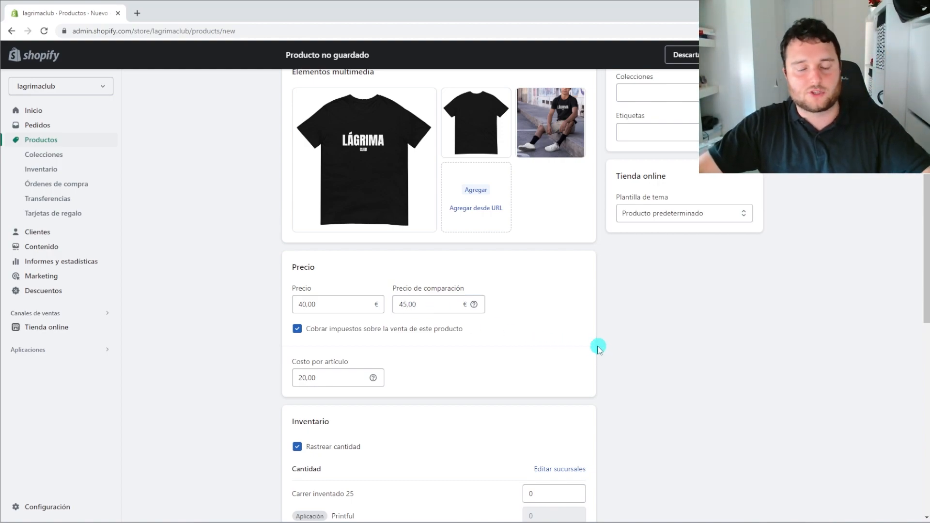
pyautogui.scroll(-3, 427, 312)
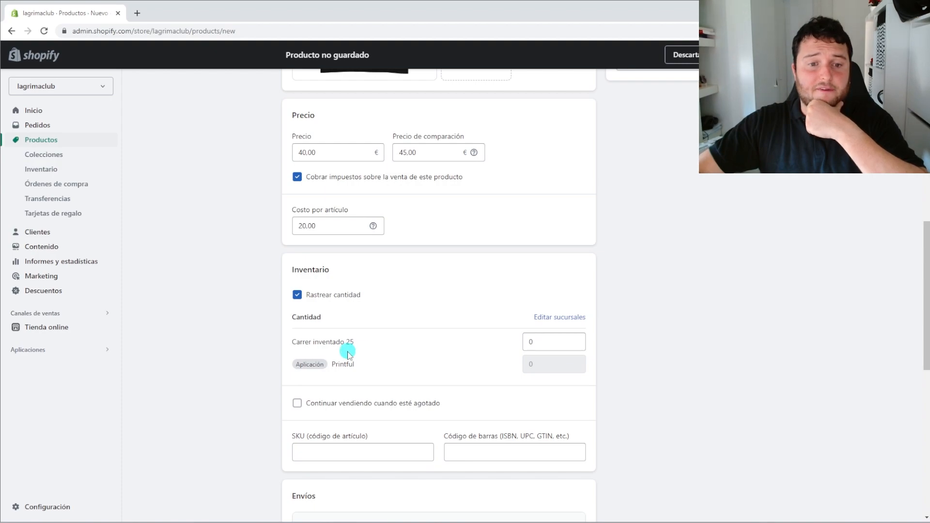
pyautogui.moveTo(292, 341); pyautogui.dragTo(355, 345)
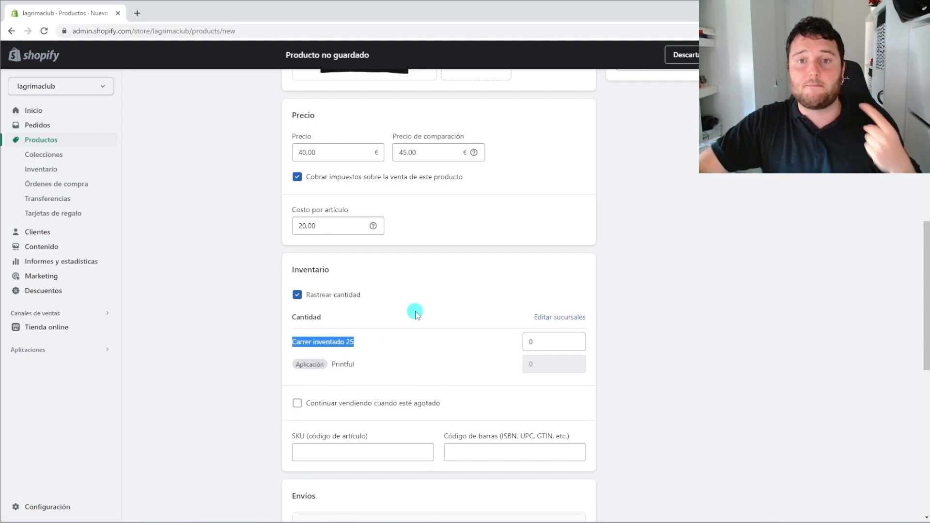
pyautogui.click(658, 359)
pyautogui.moveTo(413, 342); pyautogui.dragTo(290, 342)
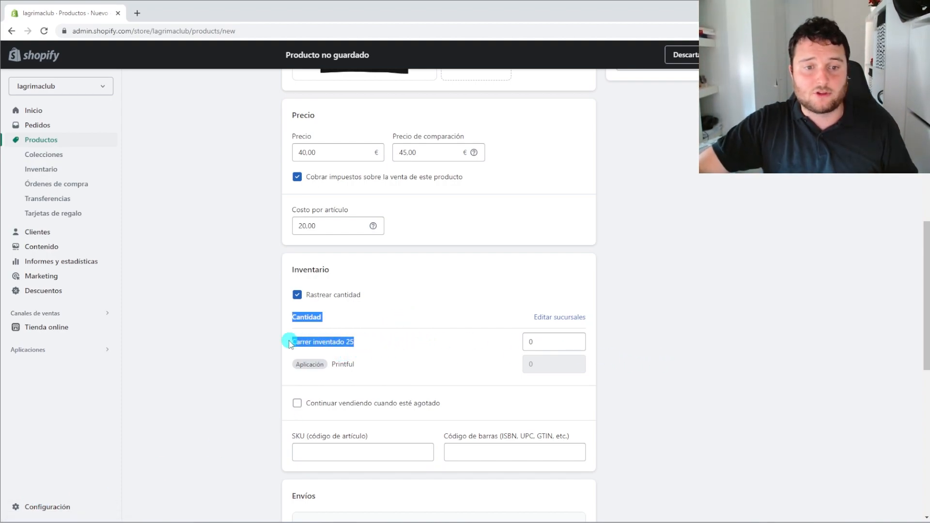
pyautogui.click(289, 342)
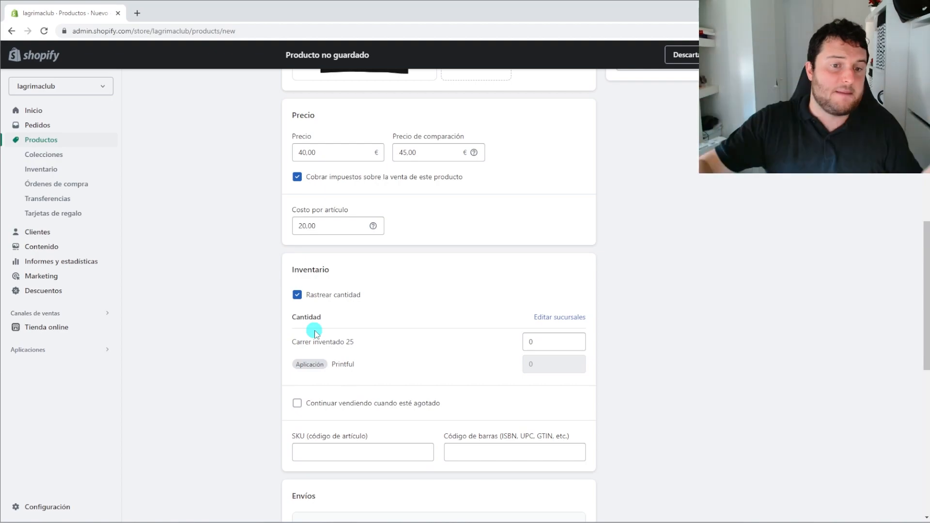
pyautogui.moveTo(364, 339); pyautogui.dragTo(294, 345)
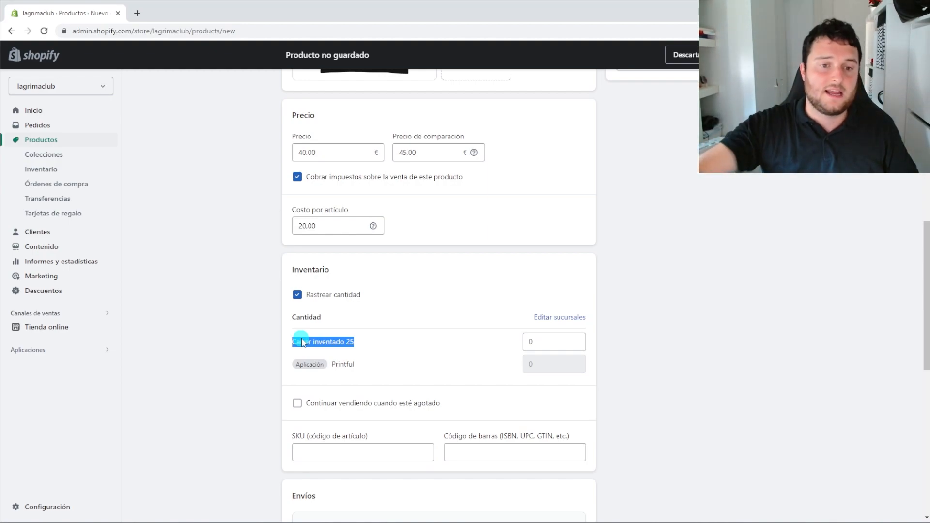
pyautogui.click(319, 337)
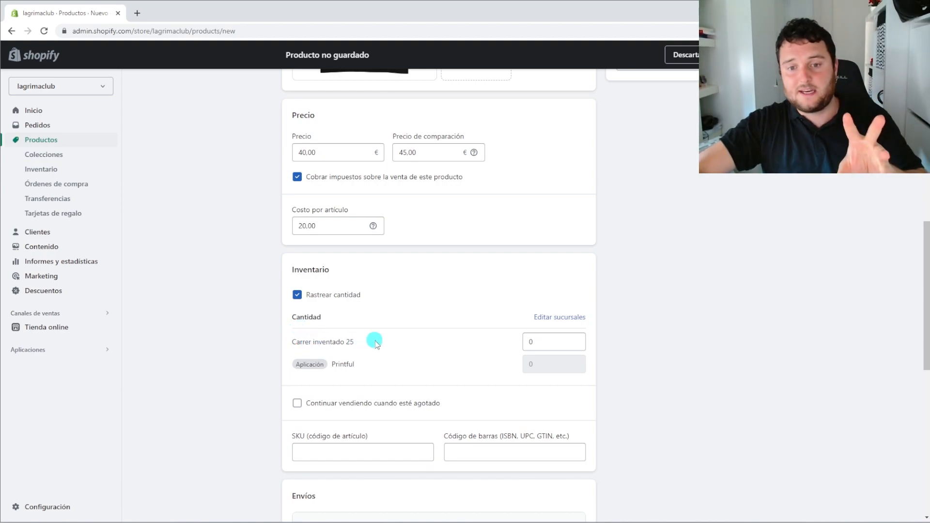
pyautogui.scroll(-1, 364, 350)
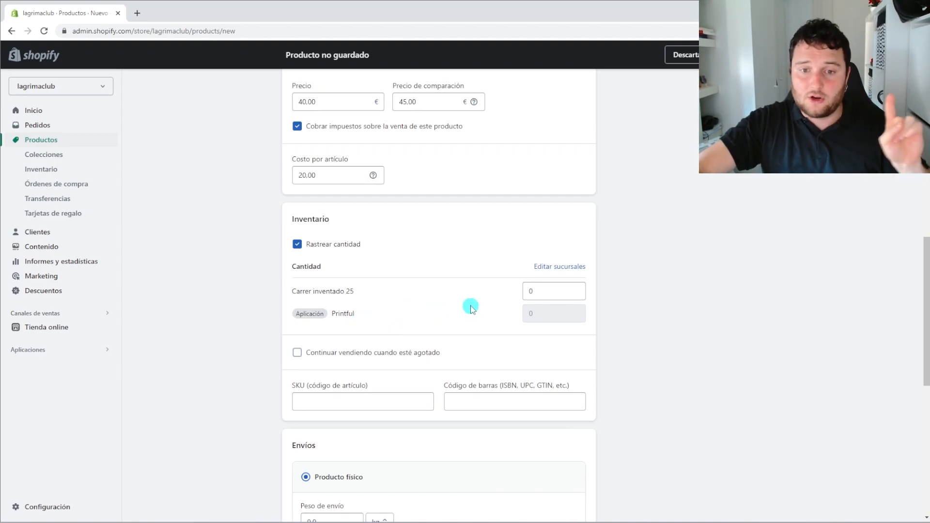
pyautogui.moveTo(533, 291); pyautogui.dragTo(520, 292)
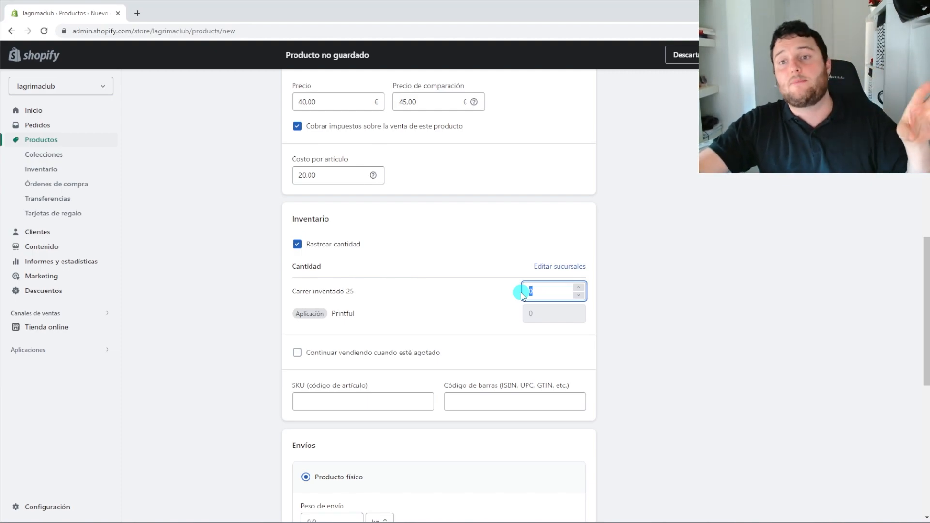
pyautogui.click(664, 320)
pyautogui.moveTo(548, 294); pyautogui.dragTo(514, 293)
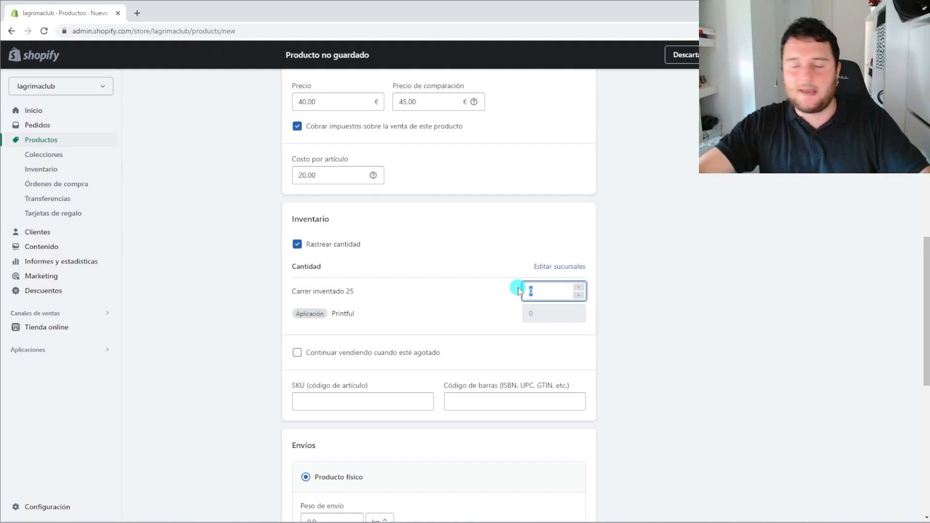
pyautogui.click(538, 291)
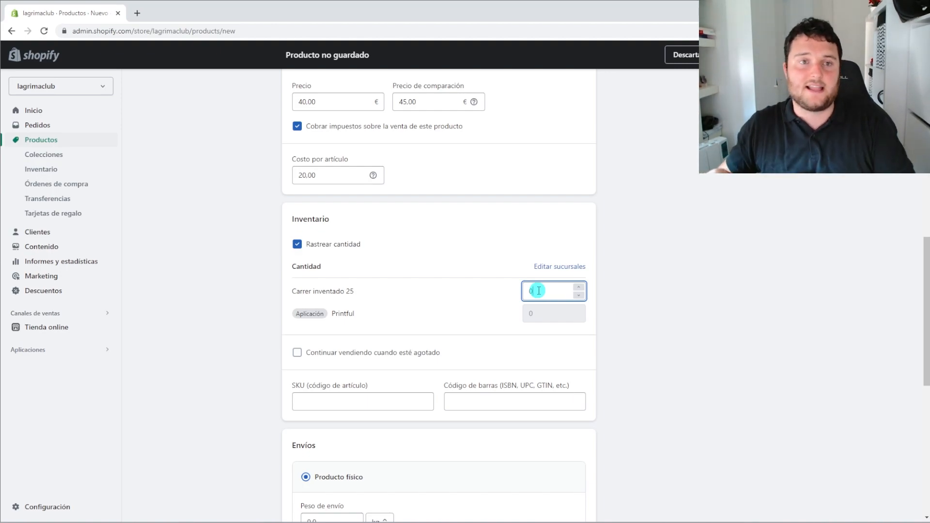
pyautogui.moveTo(539, 290); pyautogui.dragTo(515, 291)
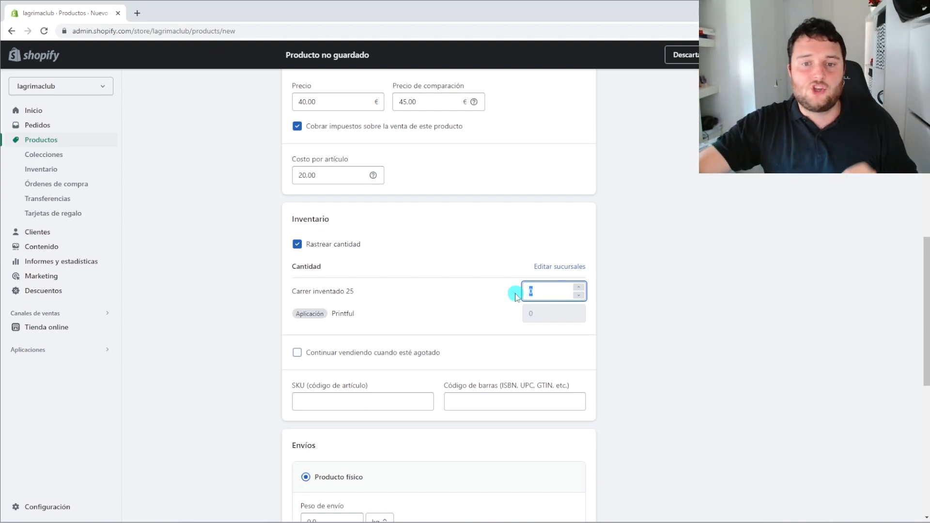
pyautogui.scroll(-2, 513, 292)
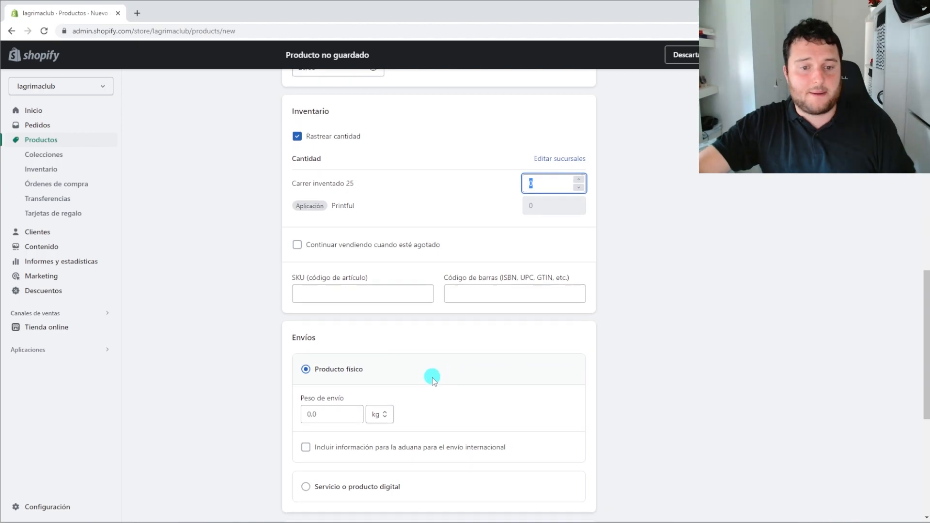
pyautogui.scroll(-3, 436, 373)
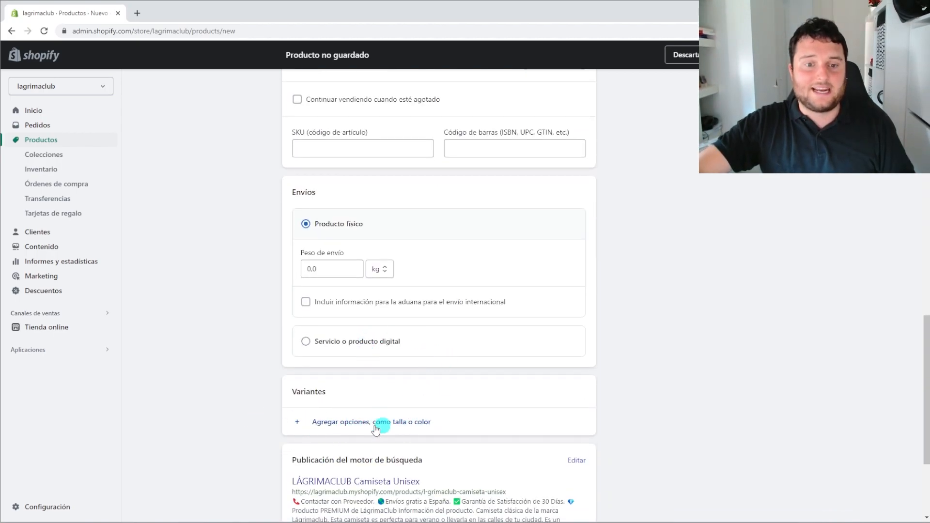
pyautogui.scroll(3, 389, 420)
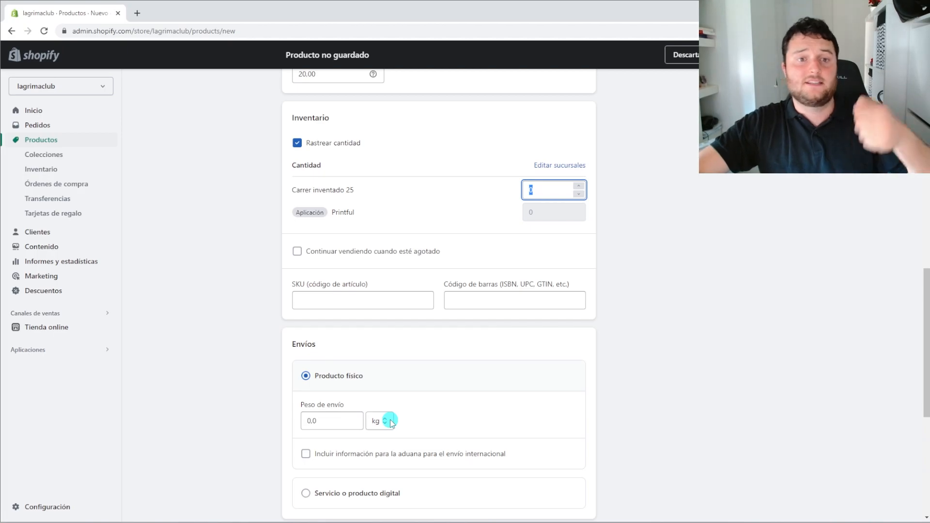
pyautogui.scroll(-5, 387, 419)
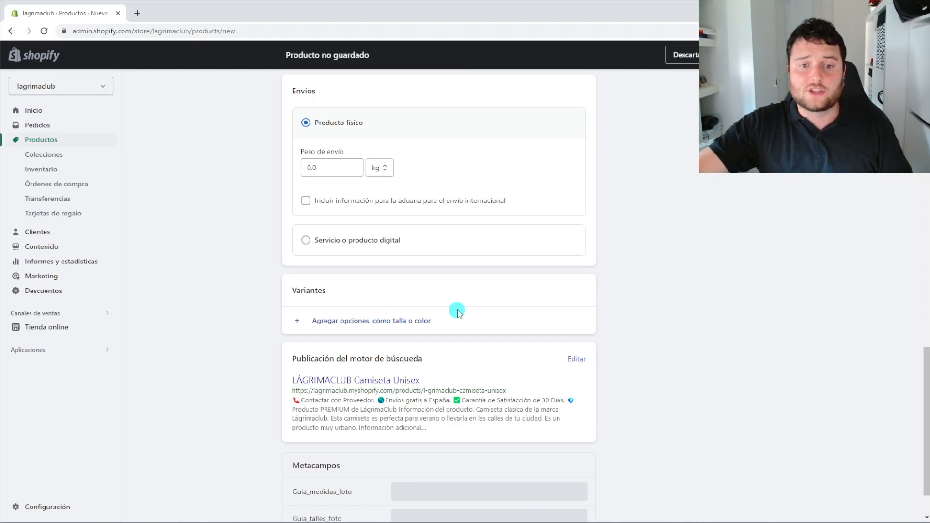
pyautogui.scroll(6, 449, 300)
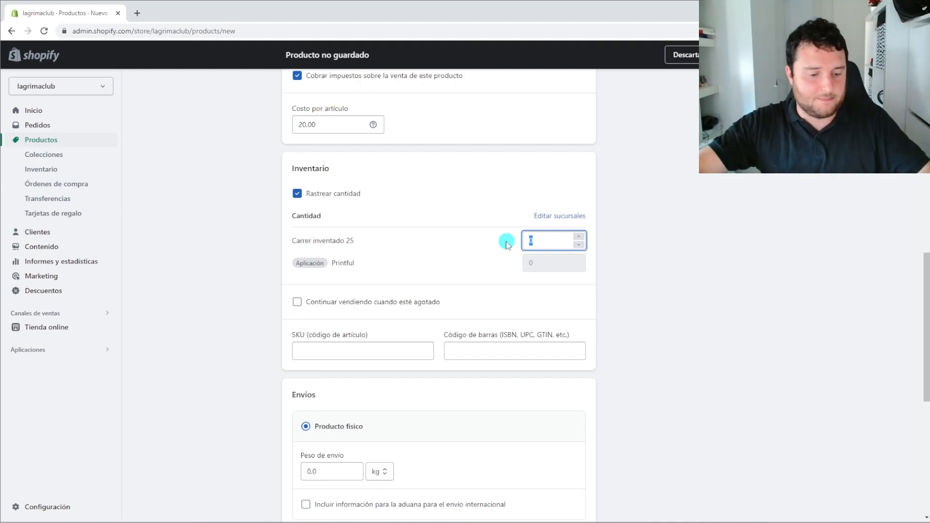
pyautogui.write('100')
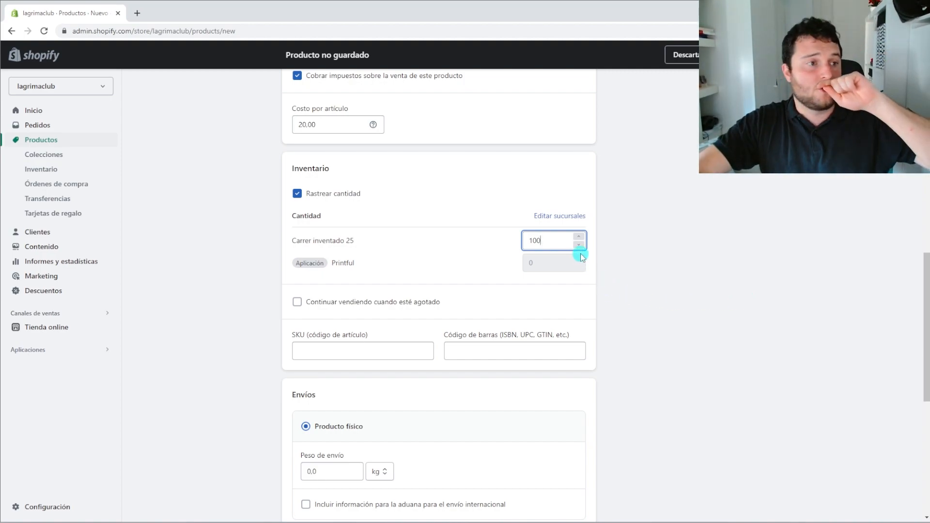
pyautogui.moveTo(562, 242); pyautogui.dragTo(516, 247)
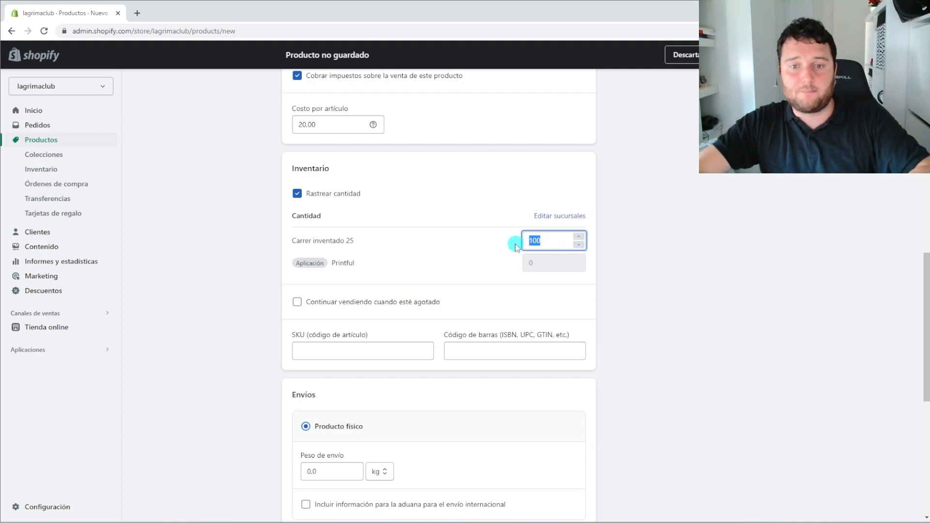
pyautogui.write('99')
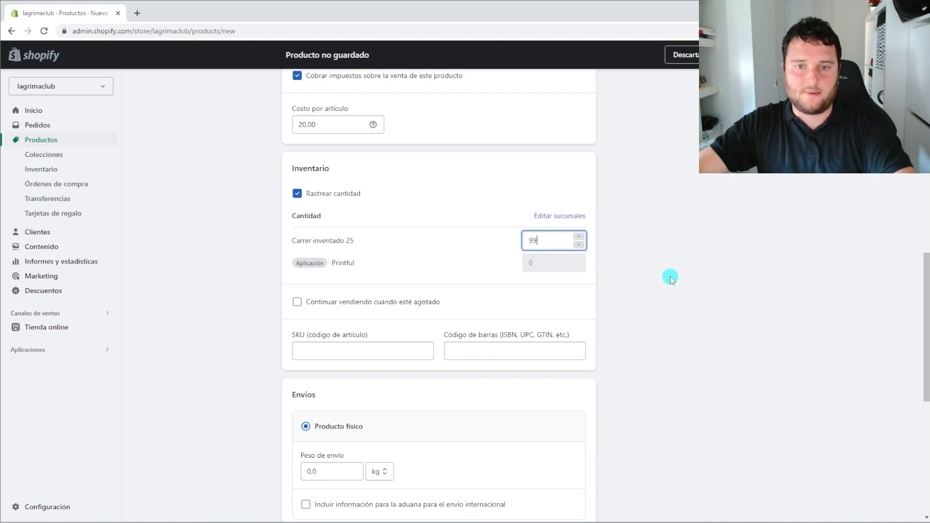
pyautogui.press('BackSpace')
pyautogui.press('BackSpace')
pyautogui.click(665, 271)
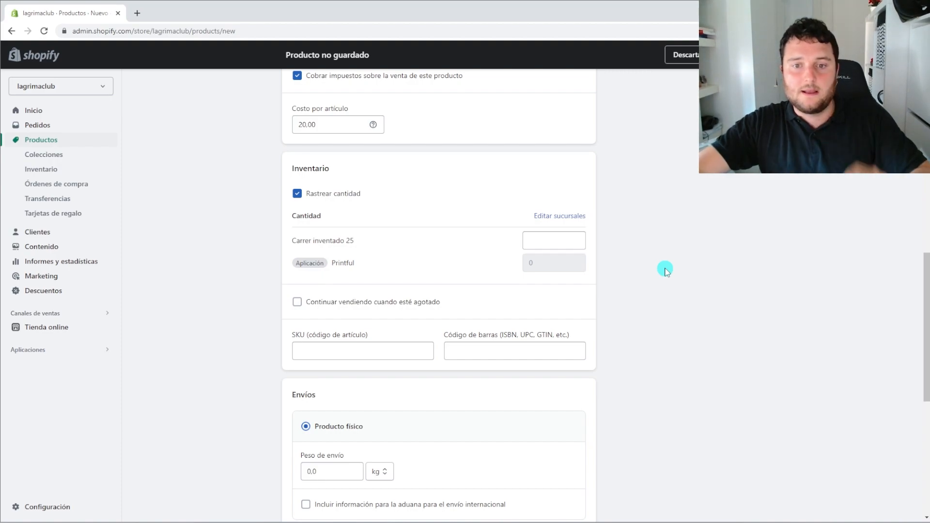
pyautogui.click(554, 240)
pyautogui.write('0')
pyautogui.click(673, 281)
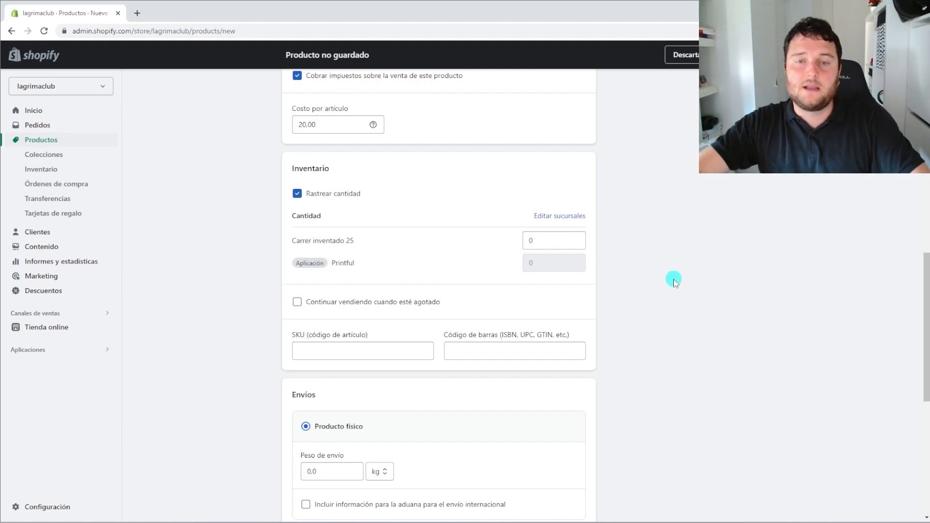
pyautogui.scroll(-3, 673, 281)
pyautogui.scroll(-1, 485, 414)
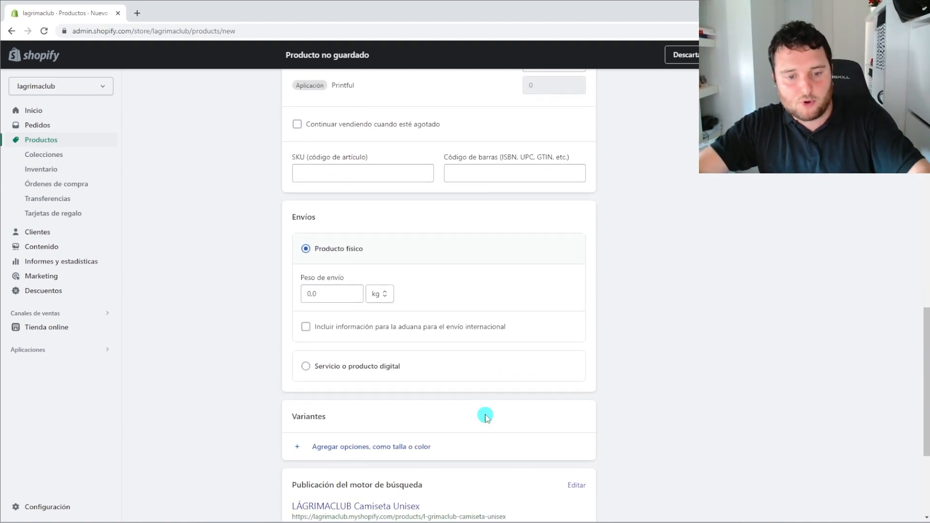
pyautogui.scroll(3, 485, 415)
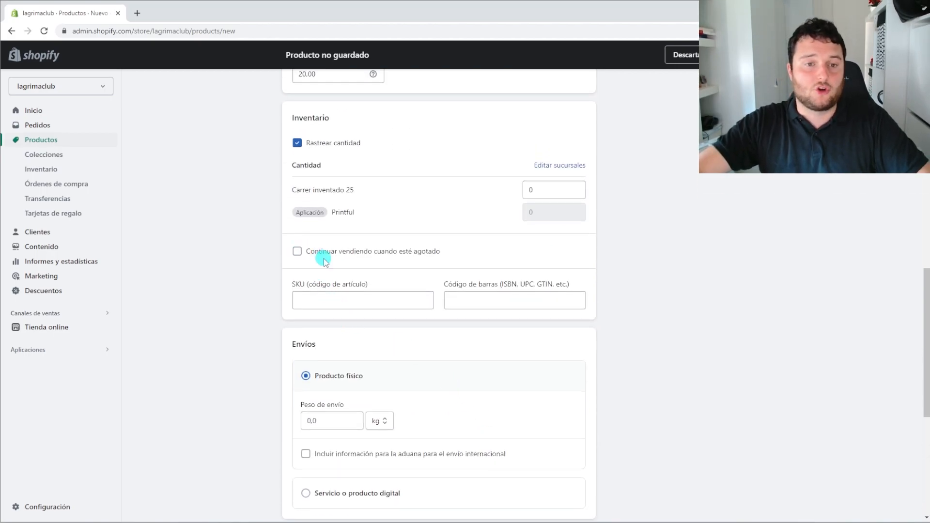
pyautogui.moveTo(442, 251); pyautogui.dragTo(304, 253)
pyautogui.click(669, 269)
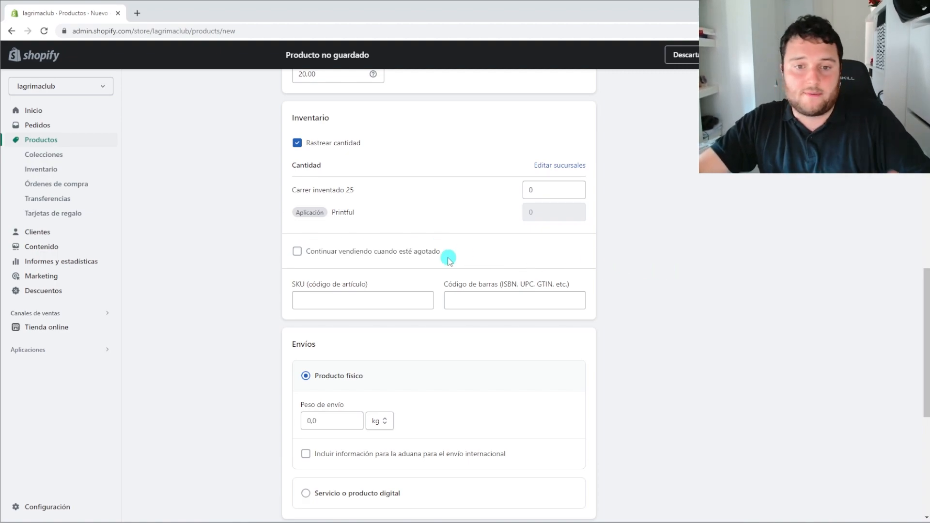
pyautogui.moveTo(449, 260); pyautogui.dragTo(309, 262)
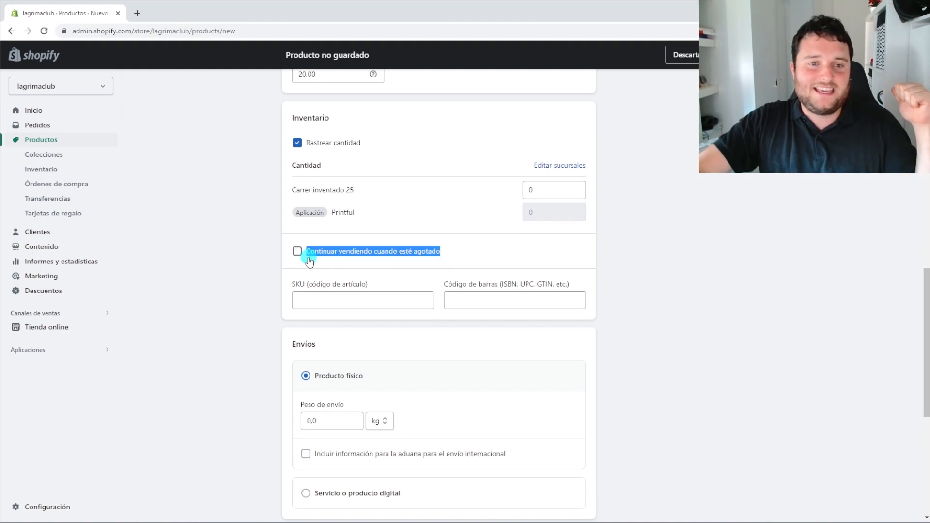
pyautogui.click(715, 327)
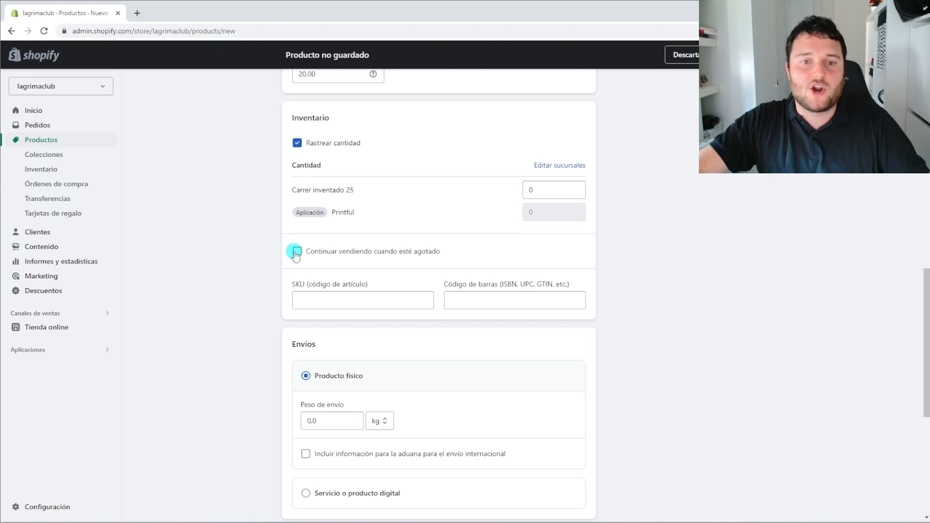
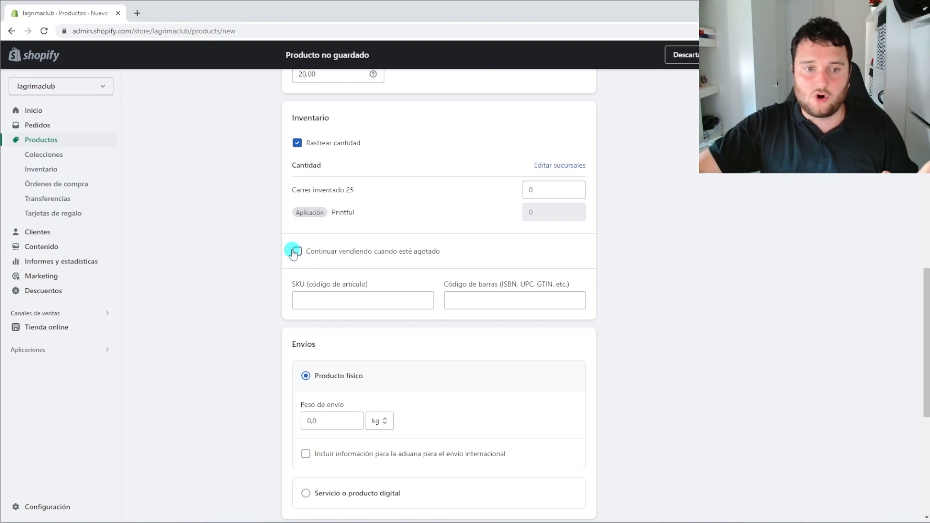
# Enter lagrimaclub-camiseta-001 in the SKU field and confirm it
pyautogui.click(310, 300)
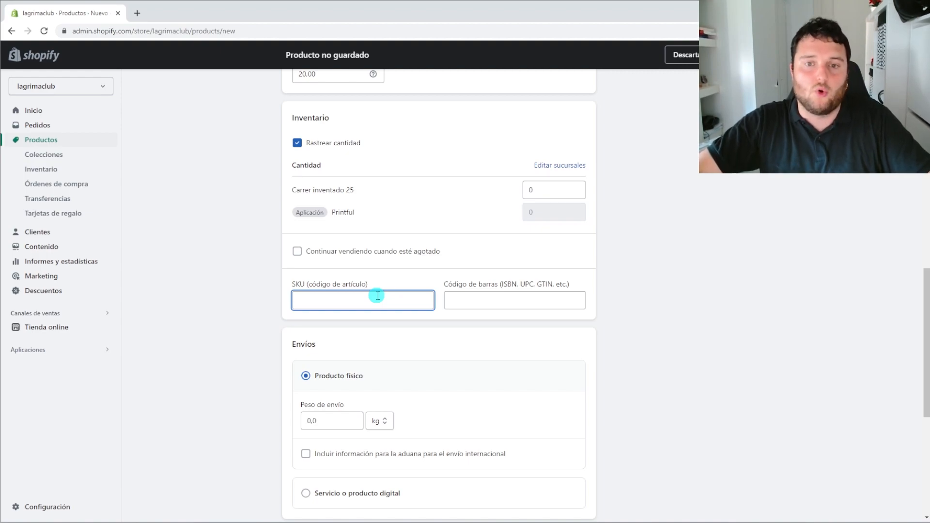
pyautogui.scroll(1, 377, 295)
pyautogui.scroll(1, 359, 348)
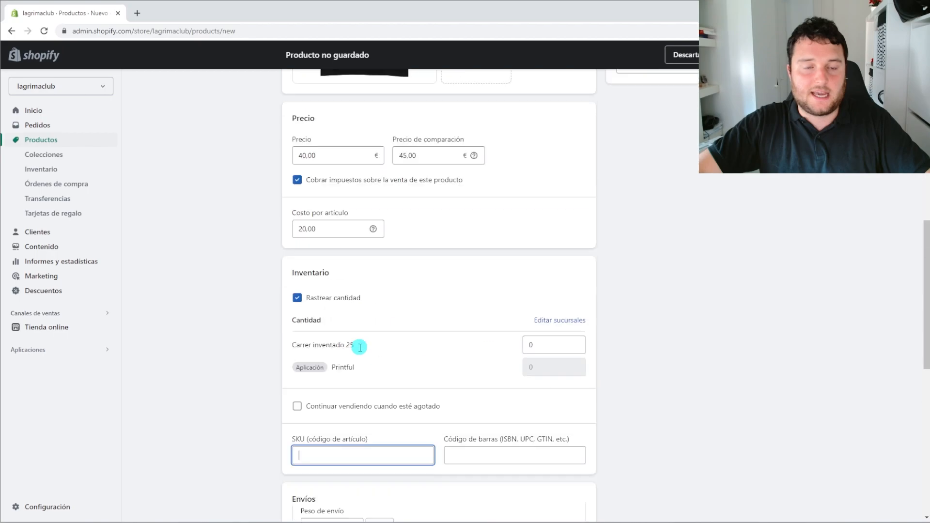
pyautogui.scroll(10, 360, 347)
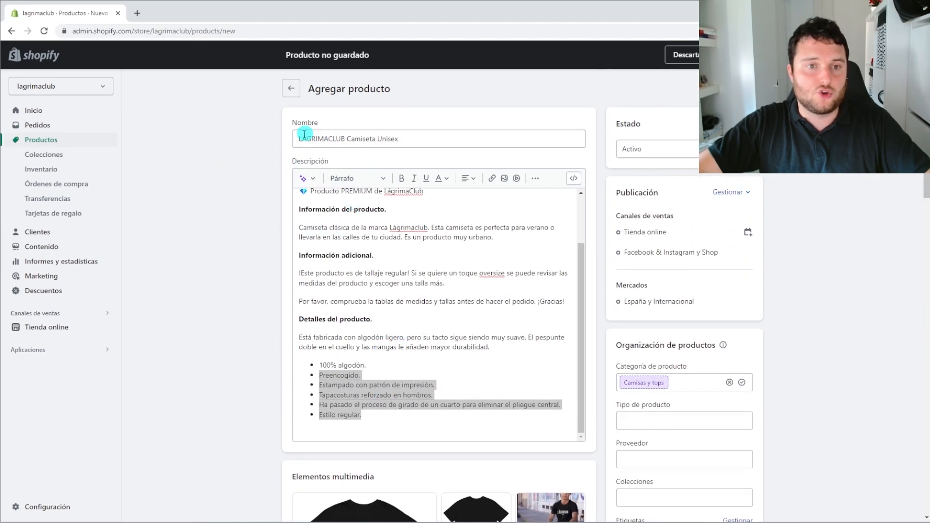
pyautogui.scroll(-12, 369, 339)
pyautogui.write('lagrimaclub-camiseta-')
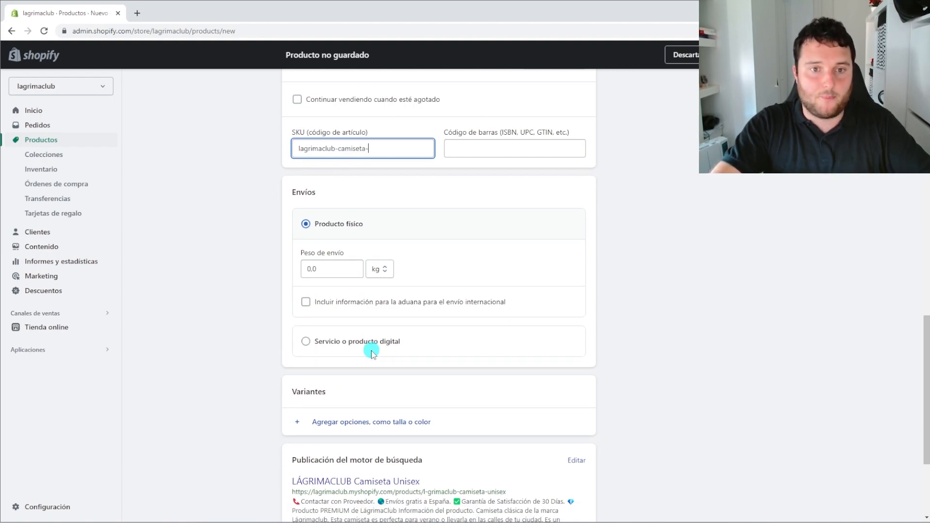
pyautogui.write('001')
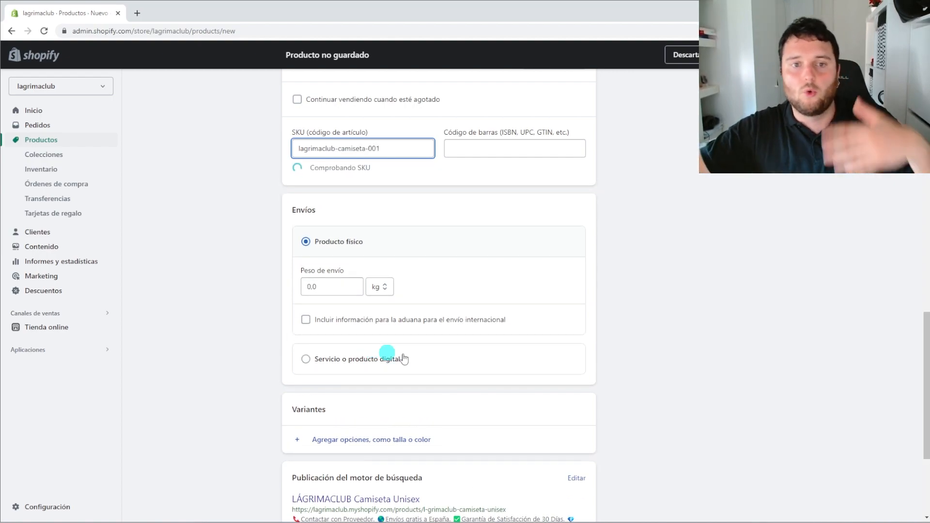
pyautogui.click(690, 305)
pyautogui.moveTo(392, 154); pyautogui.dragTo(252, 151)
pyautogui.click(853, 298)
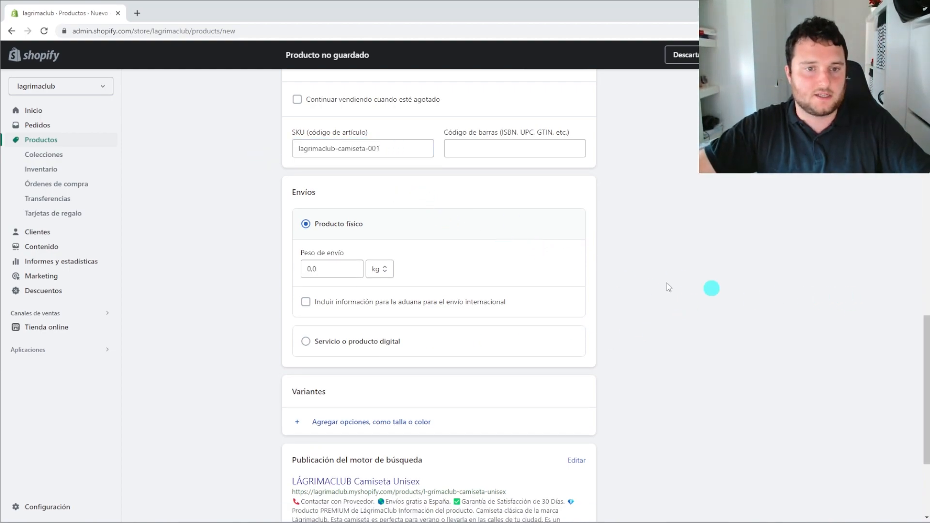
pyautogui.click(337, 270)
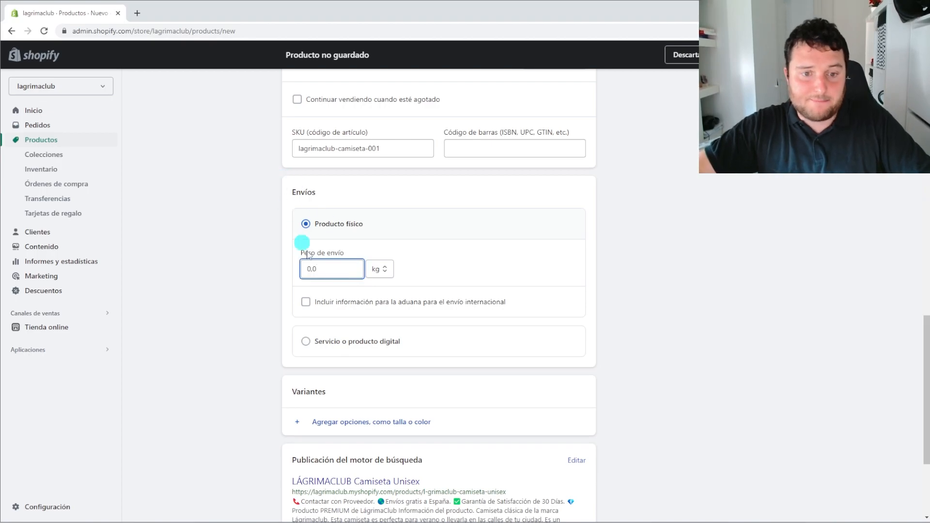
pyautogui.click(307, 342)
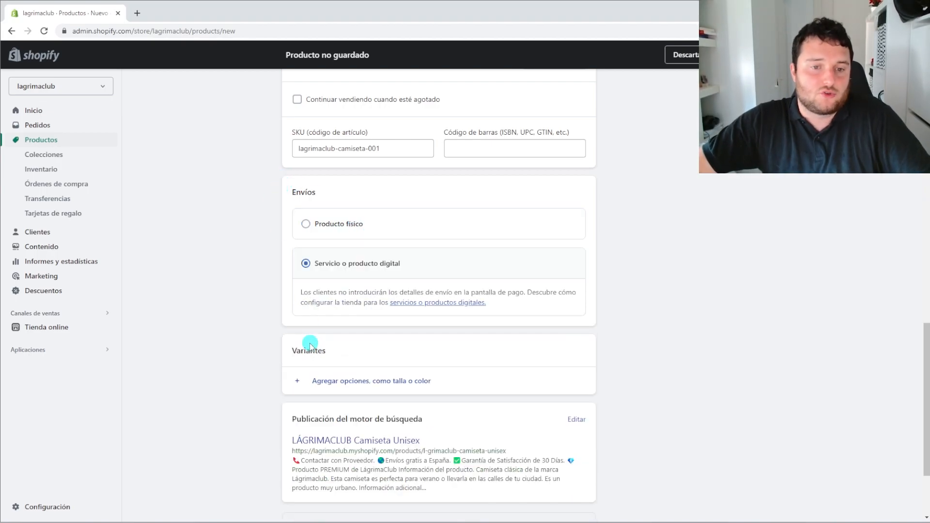
pyautogui.click(341, 233)
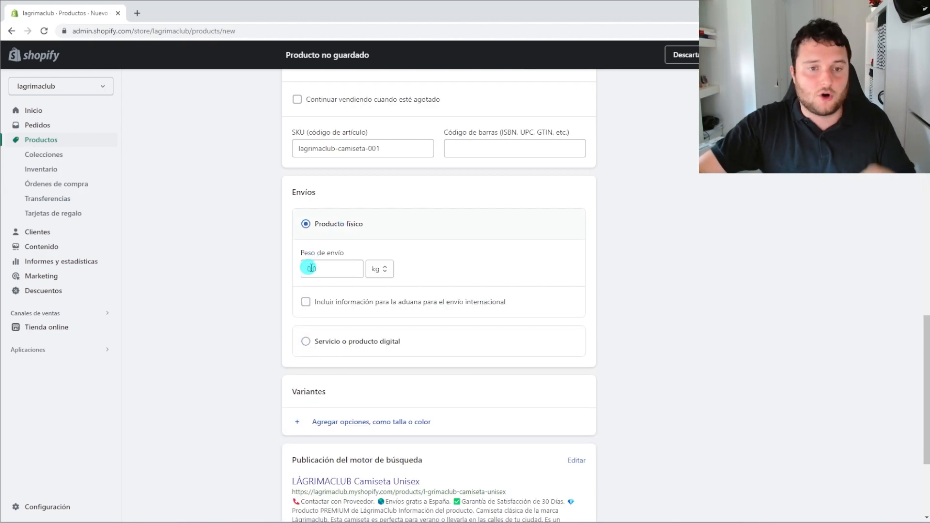
pyautogui.click(328, 266)
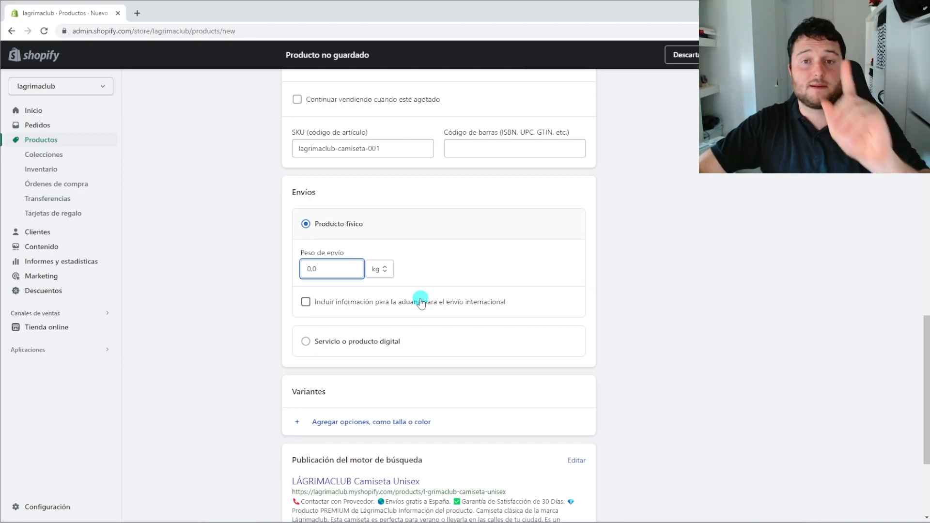
# Enter 300 in Peso de envío so the shipping weight reads 0,3 kg
pyautogui.click(406, 321)
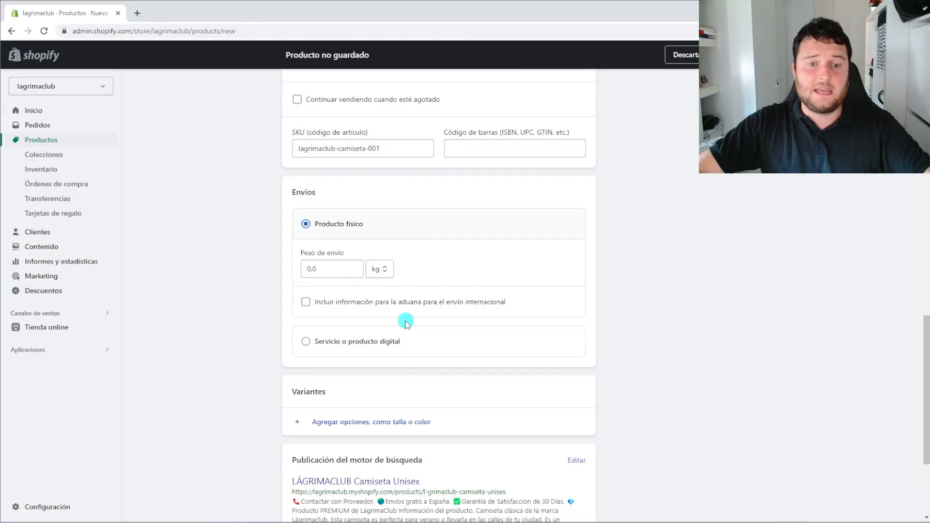
pyautogui.click(320, 268)
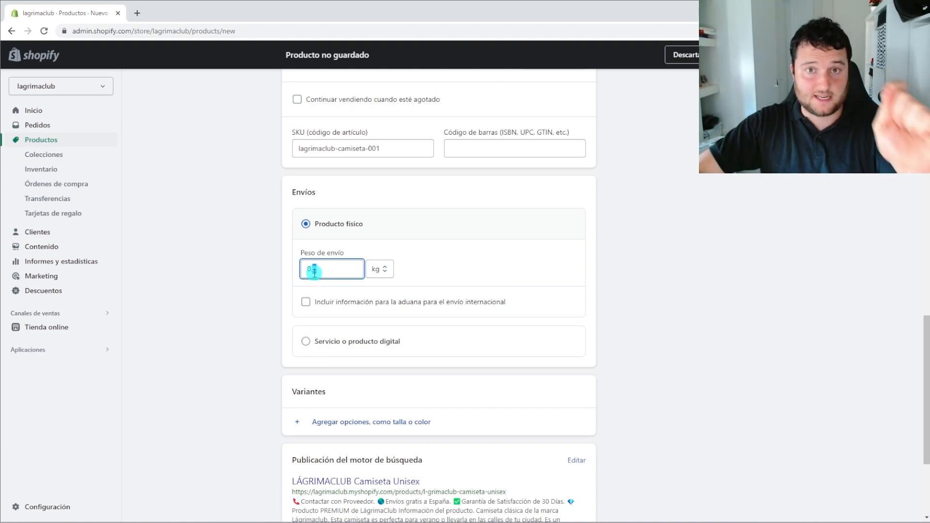
pyautogui.click(570, 296)
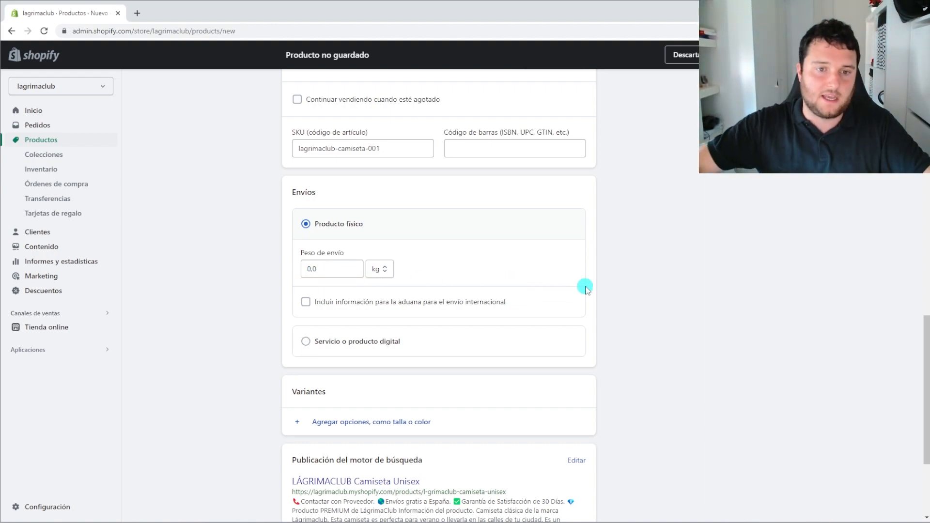
pyautogui.click(308, 271)
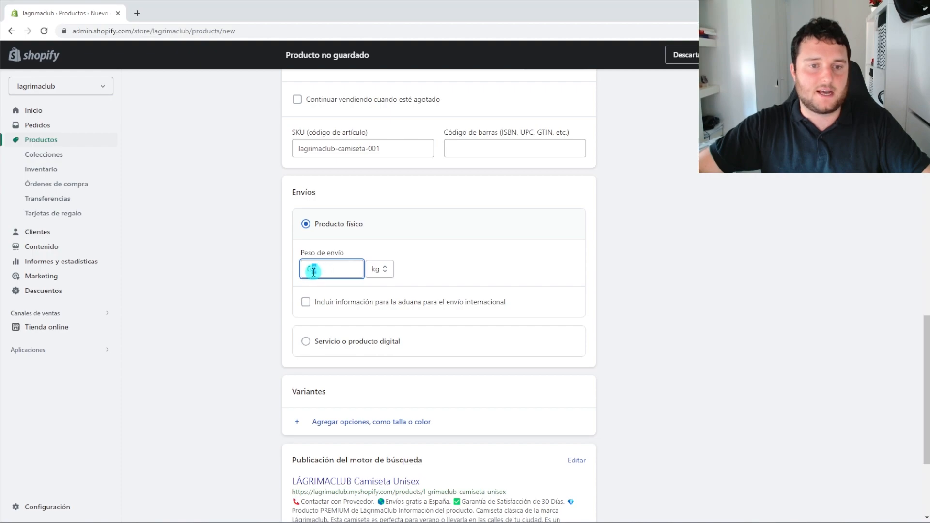
pyautogui.write('300')
pyautogui.click(815, 389)
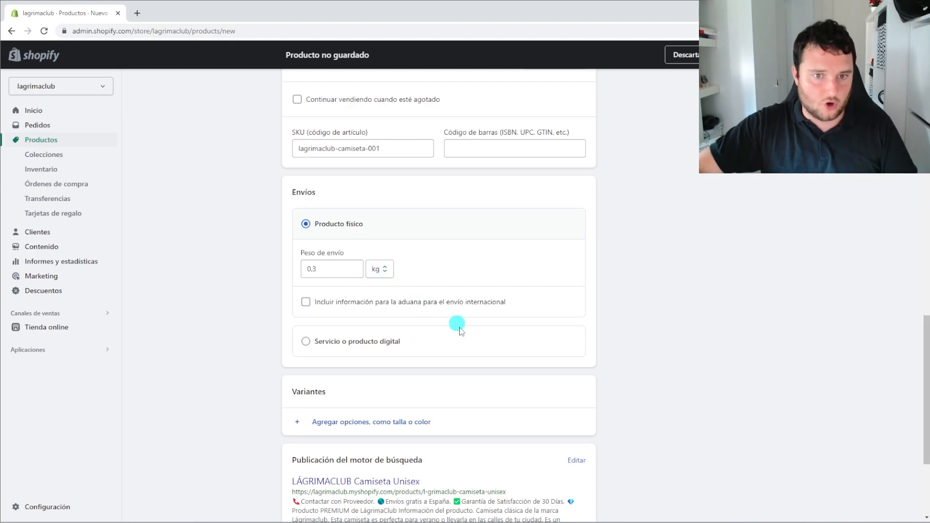
pyautogui.scroll(15, 452, 316)
pyautogui.scroll(-5, 394, 320)
pyautogui.scroll(-12, 392, 337)
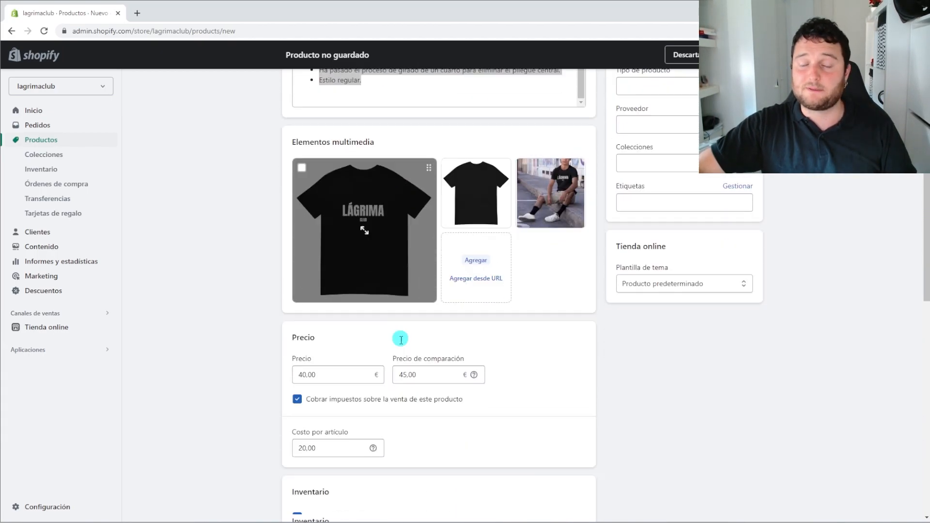
pyautogui.moveTo(321, 321); pyautogui.dragTo(307, 322)
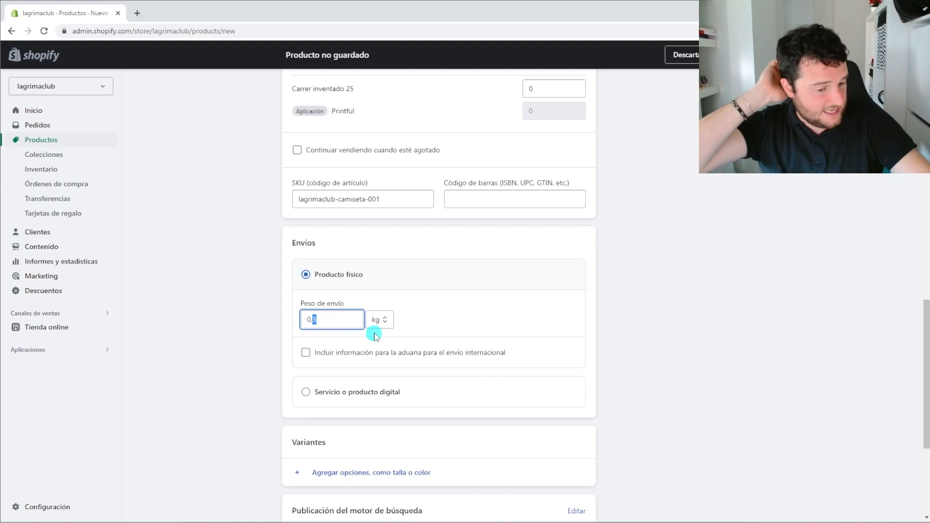
# Replace the weight digits with 150 so Peso de envío reads 0,15 kg
pyautogui.write('1')
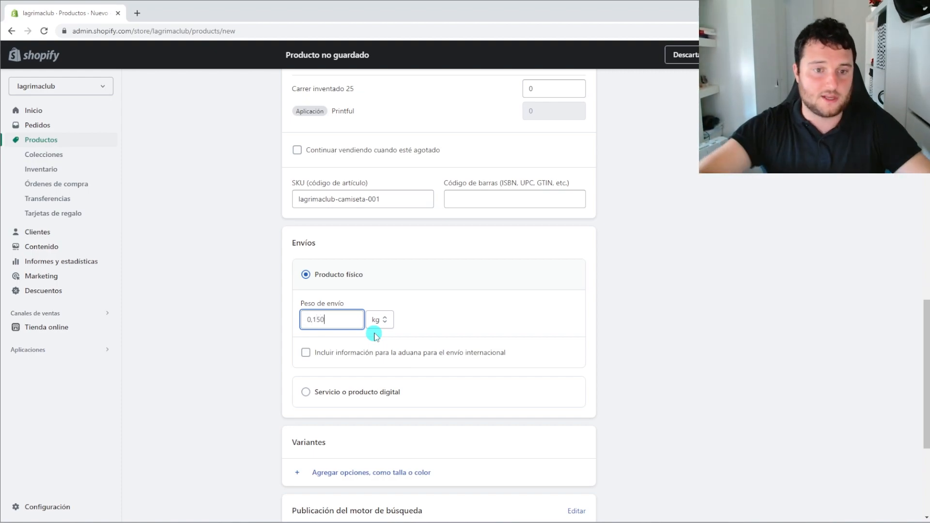
pyautogui.write('50')
pyautogui.click(664, 338)
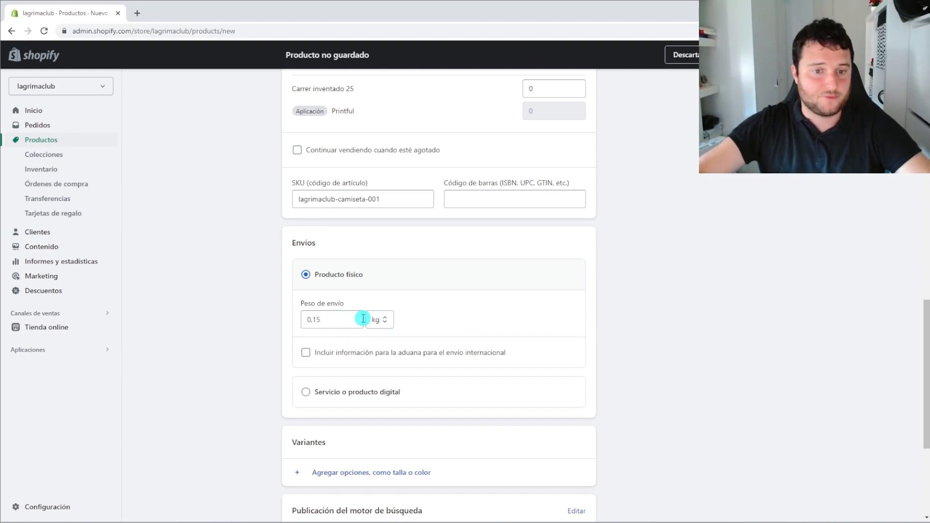
pyautogui.scroll(-3, 335, 334)
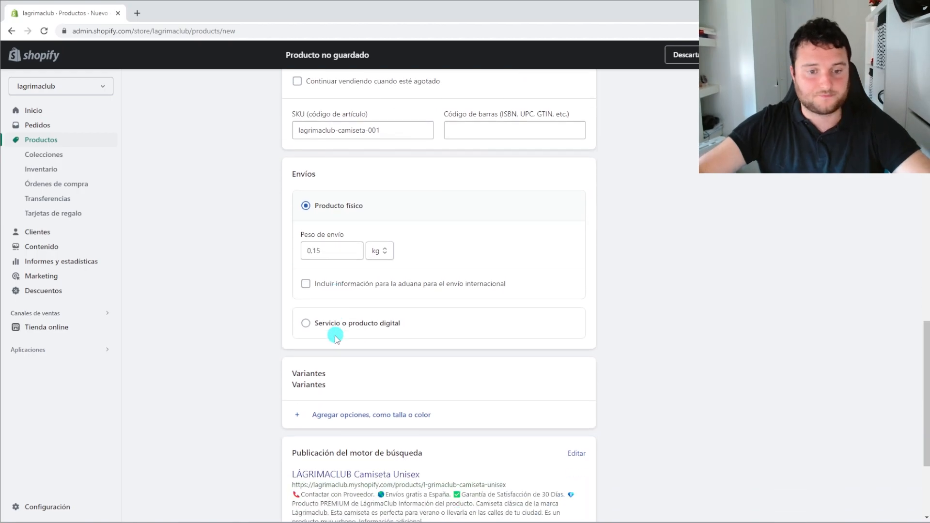
pyautogui.scroll(12, 438, 319)
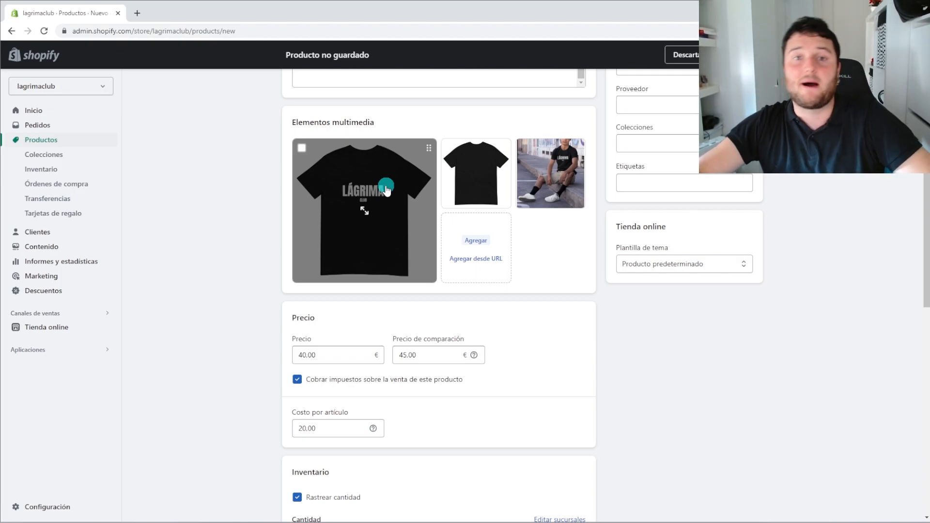
pyautogui.scroll(-12, 386, 186)
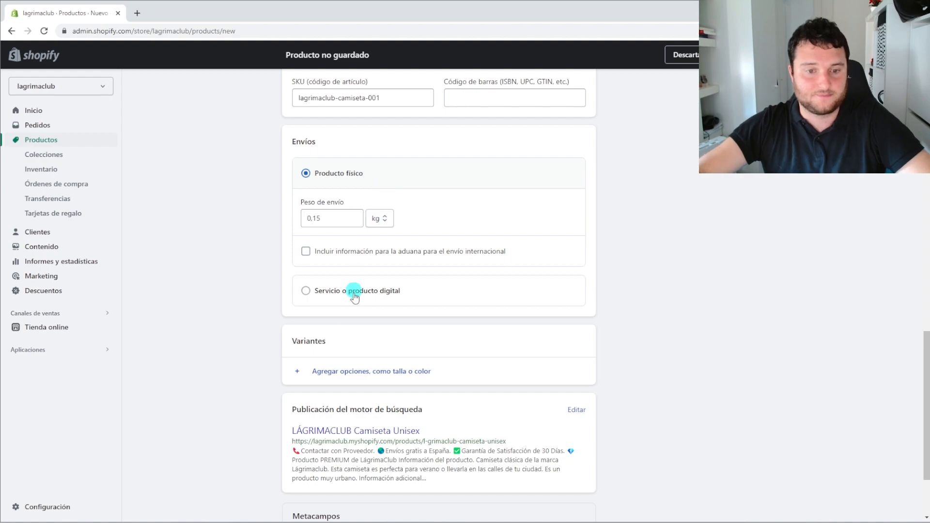
# Add a Tamaño option with sizes S, M and L
pyautogui.click(329, 374)
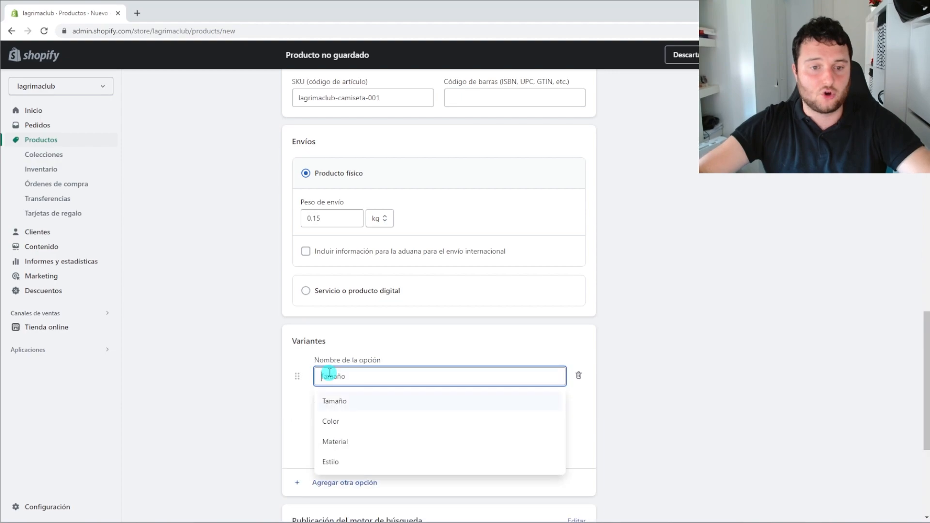
pyautogui.click(346, 411)
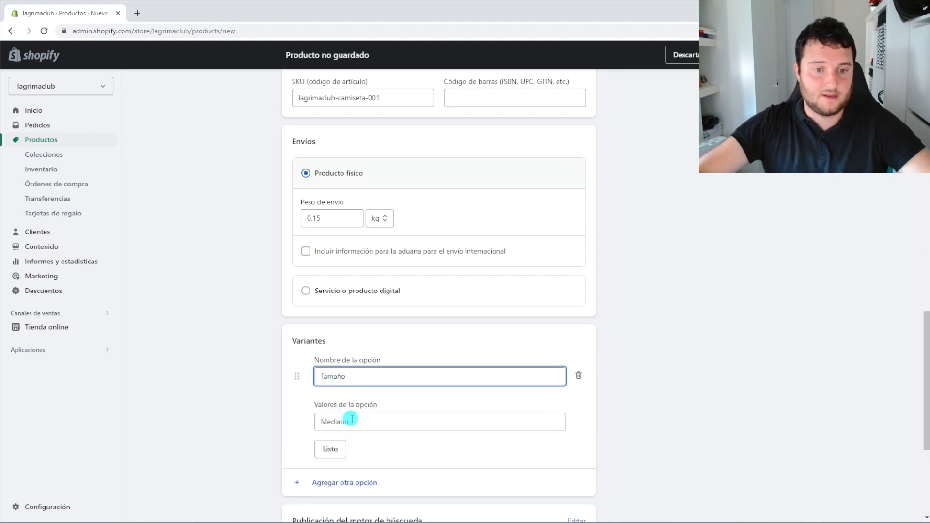
pyautogui.click(367, 421)
pyautogui.write('S')
pyautogui.click(351, 439)
pyautogui.write('M')
pyautogui.click(347, 464)
pyautogui.write('L')
pyautogui.scroll(-2, 319, 438)
pyautogui.click(329, 408)
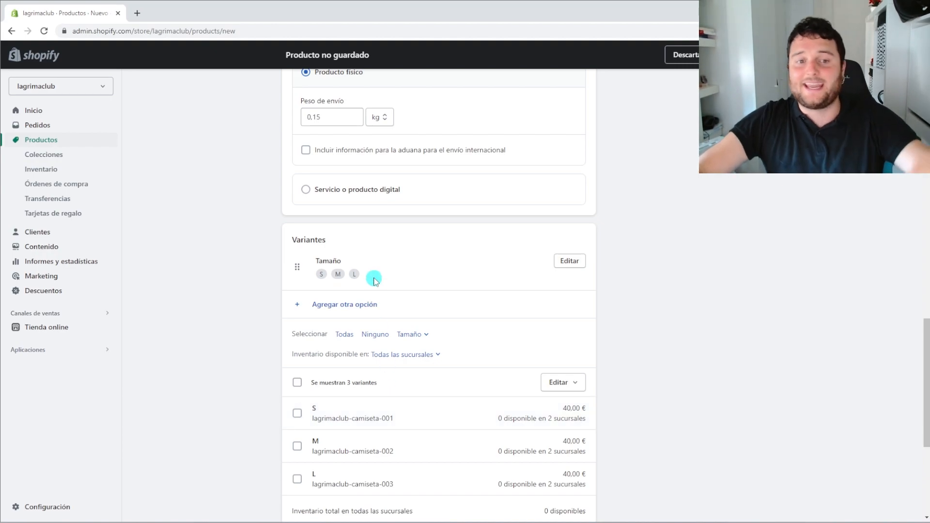
# Add a second option, Color, with values Negro and Rojo
pyautogui.click(374, 304)
pyautogui.click(353, 371)
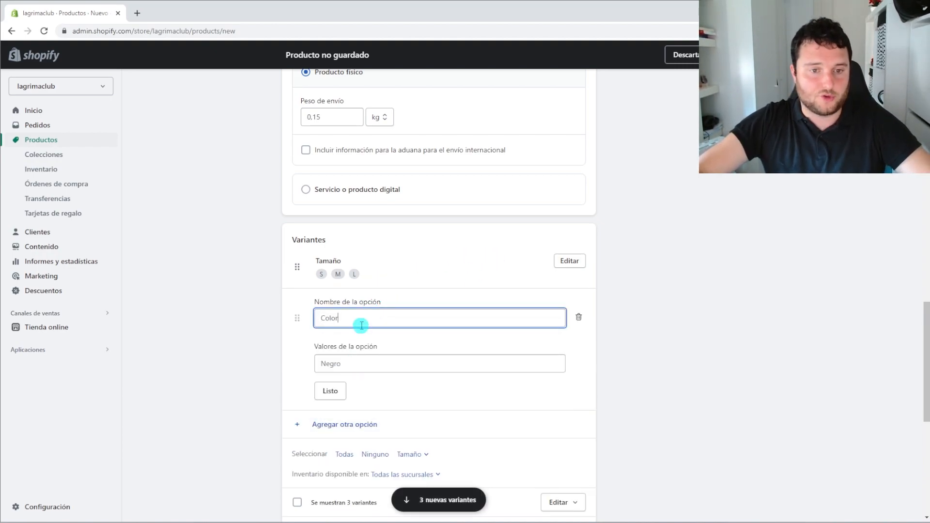
pyautogui.click(346, 363)
pyautogui.write('N')
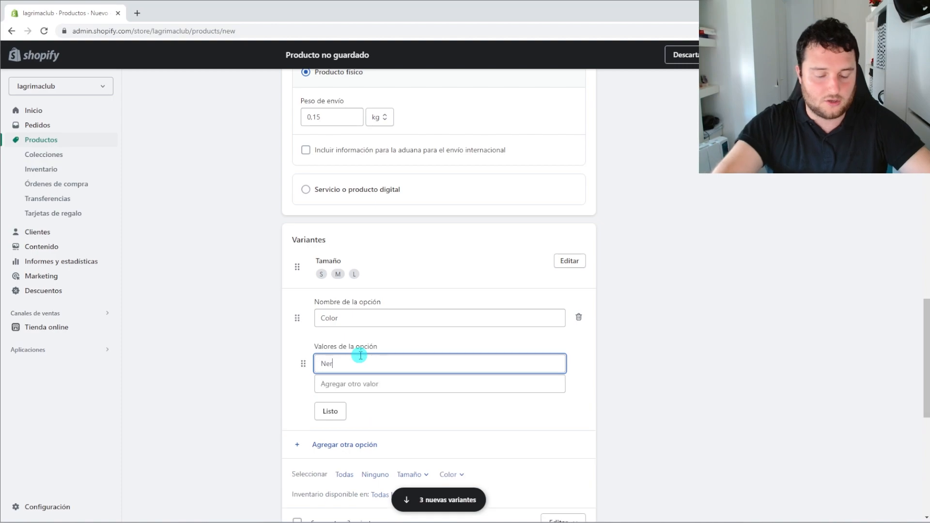
pyautogui.write('egro')
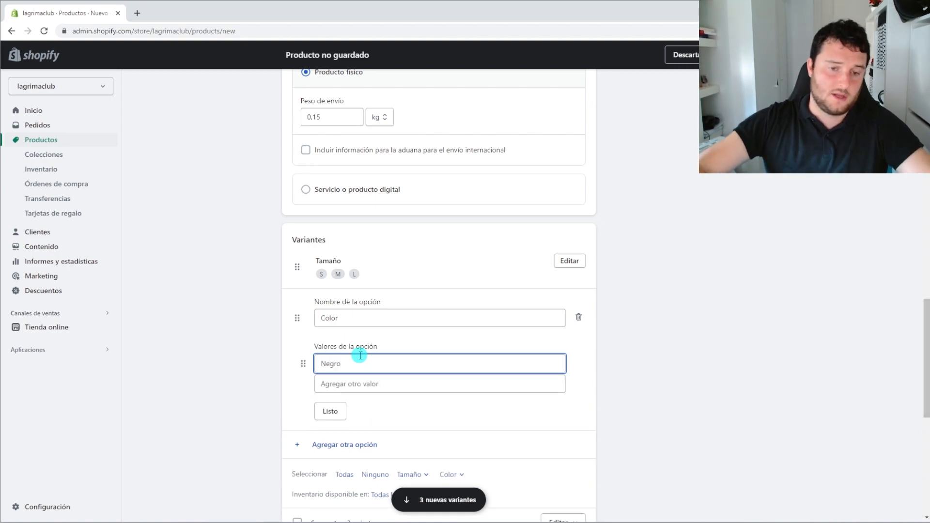
pyautogui.click(365, 384)
pyautogui.write('Roj')
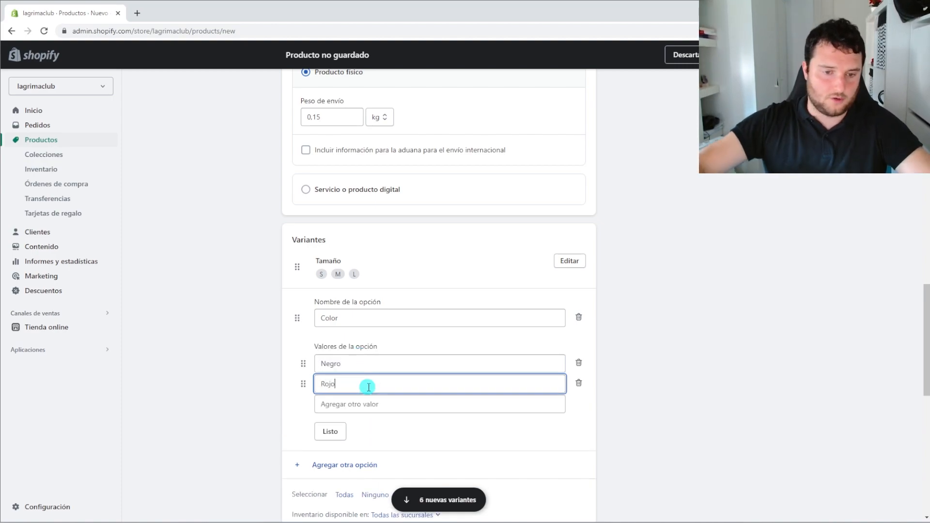
pyautogui.write('o')
pyautogui.click(338, 430)
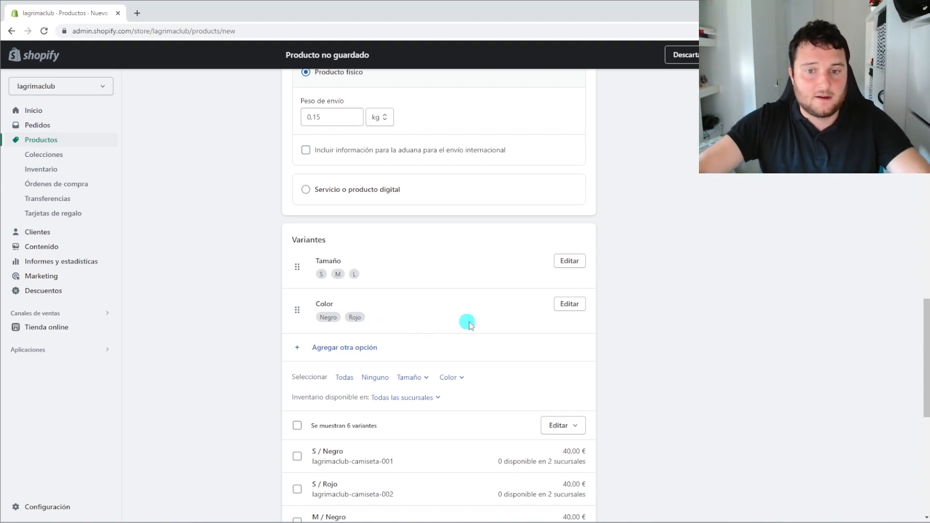
# Remove the Rojo value, then delete the entire Color option
pyautogui.click(574, 303)
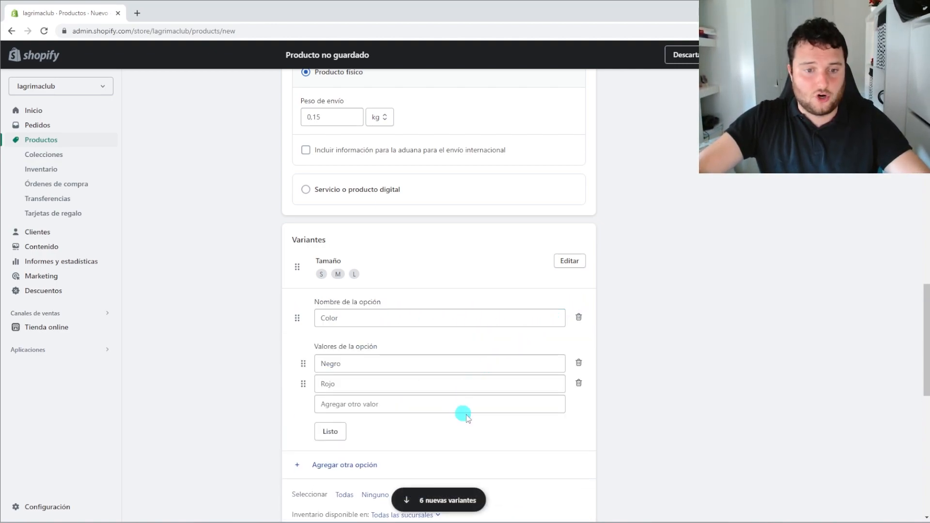
pyautogui.click(578, 382)
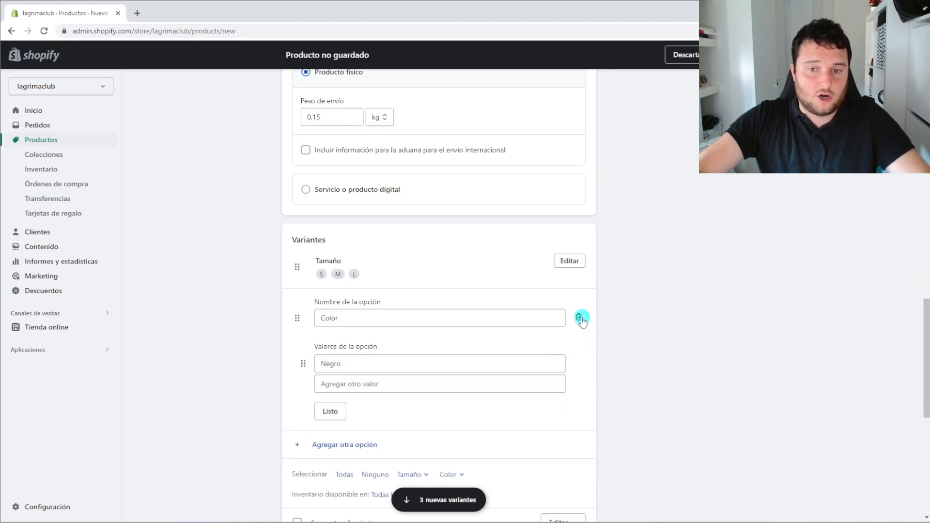
pyautogui.click(579, 317)
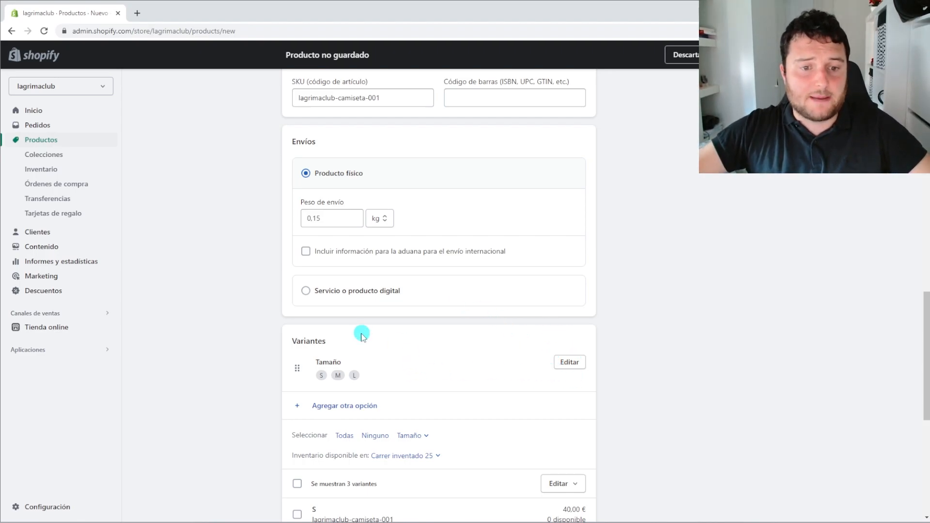
# Review the stock, 40,00 price and 20,00 cost values, then select all three size variants
pyautogui.scroll(4, 377, 345)
pyautogui.scroll(-6, 425, 338)
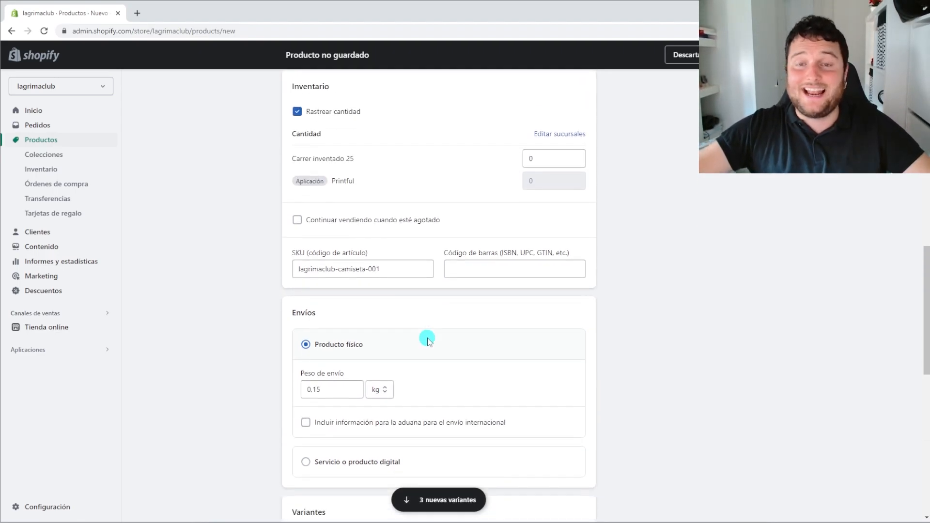
pyautogui.scroll(5, 426, 334)
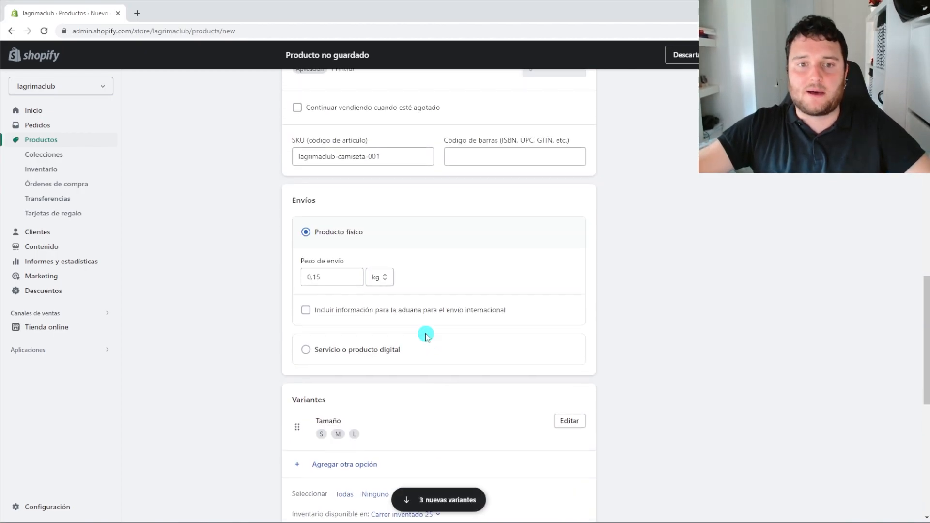
pyautogui.doubleClick(527, 139)
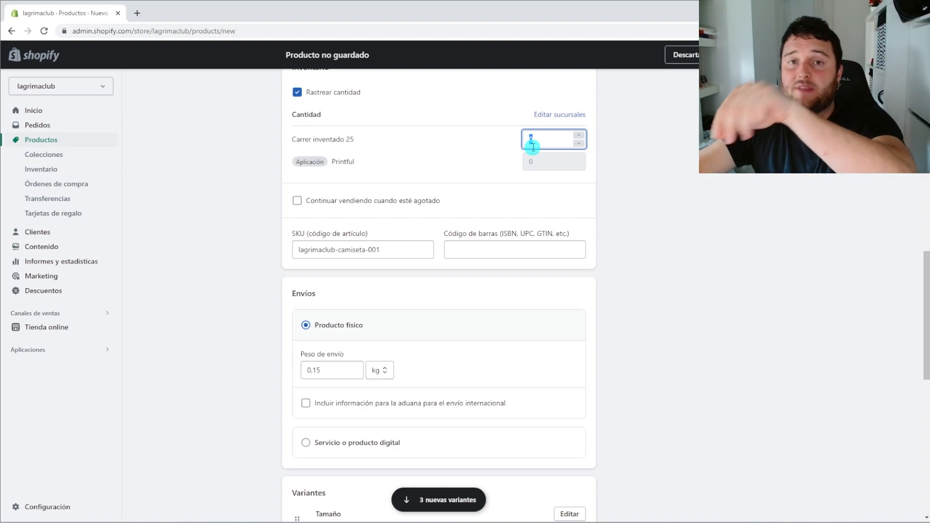
pyautogui.scroll(-4, 533, 291)
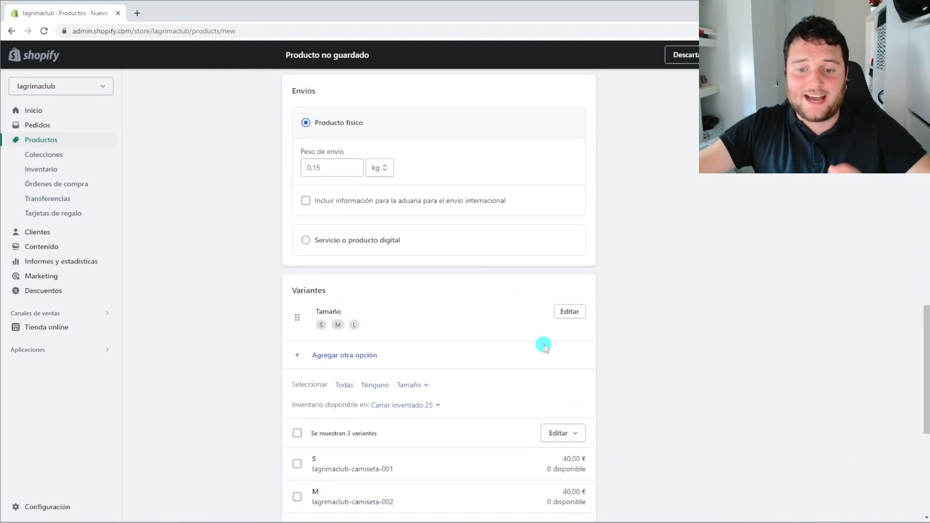
pyautogui.scroll(-3, 546, 347)
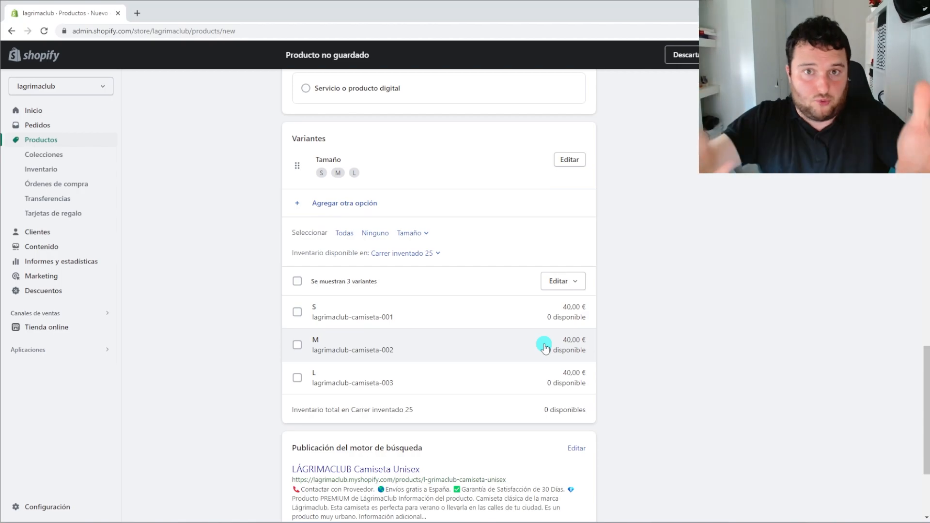
pyautogui.scroll(12, 573, 320)
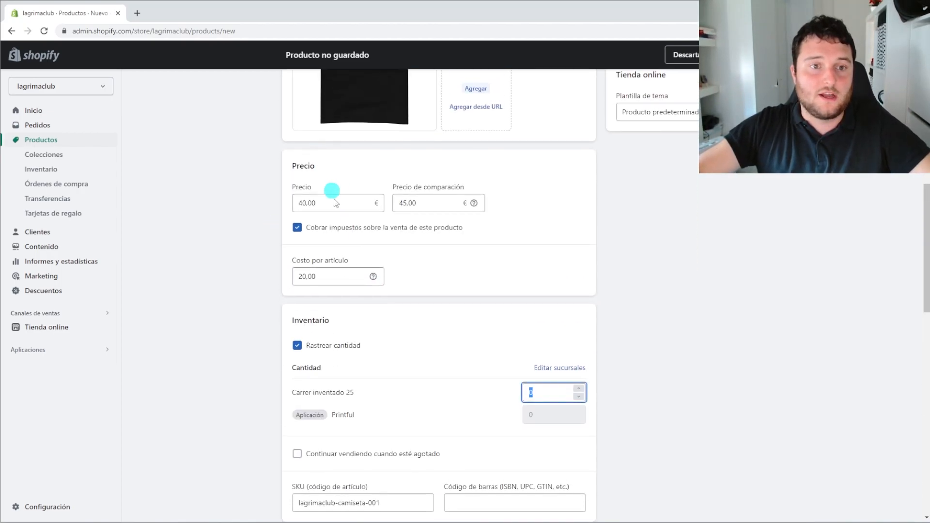
pyautogui.moveTo(326, 199); pyautogui.dragTo(296, 200)
pyautogui.moveTo(320, 275); pyautogui.dragTo(294, 284)
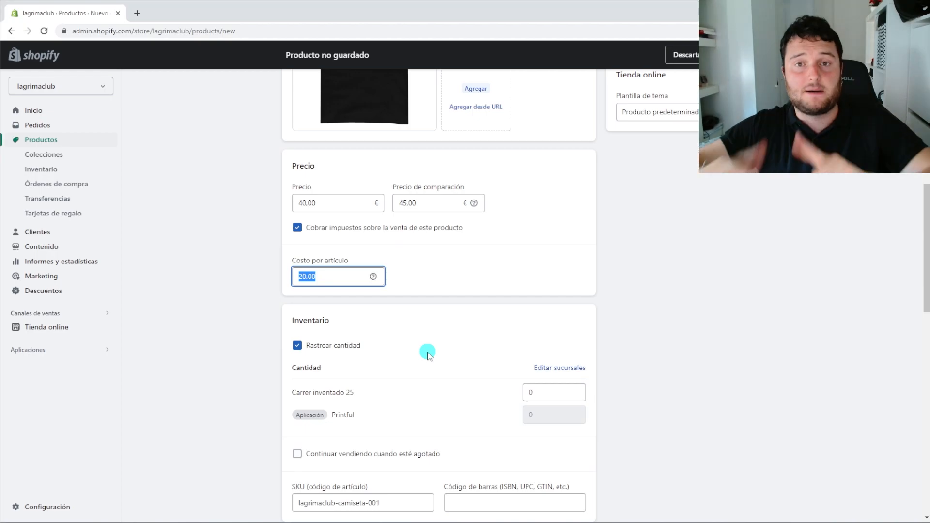
pyautogui.scroll(-15, 428, 353)
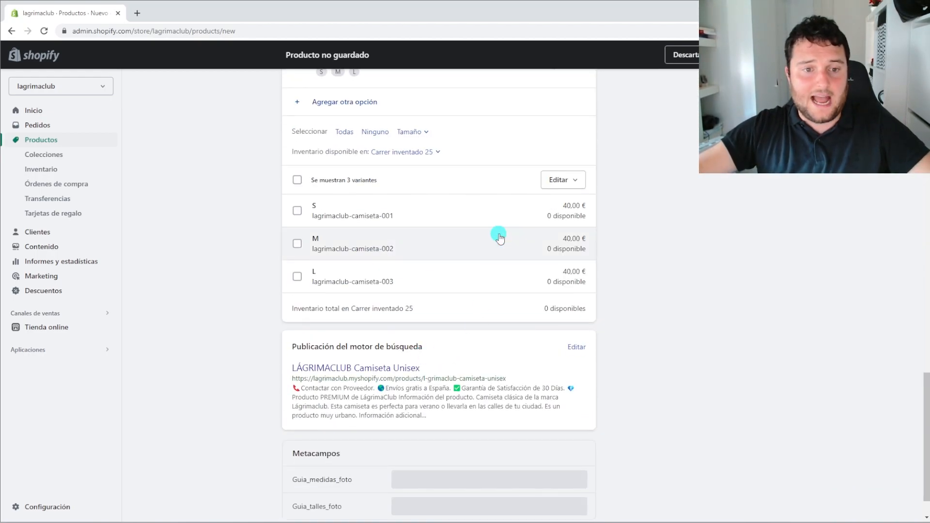
pyautogui.click(297, 180)
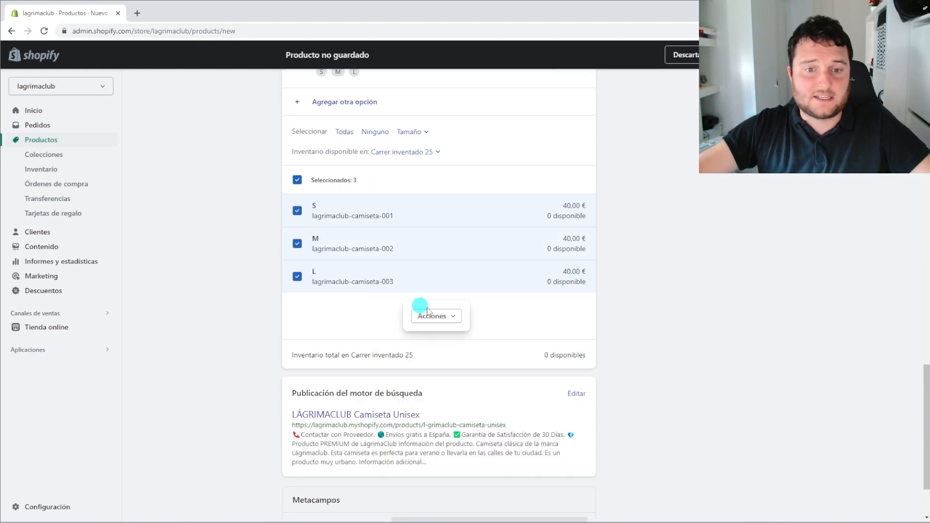
# Uncheck Printful in the variants' locations, keeping only Carrer inventado 25
pyautogui.click(452, 317)
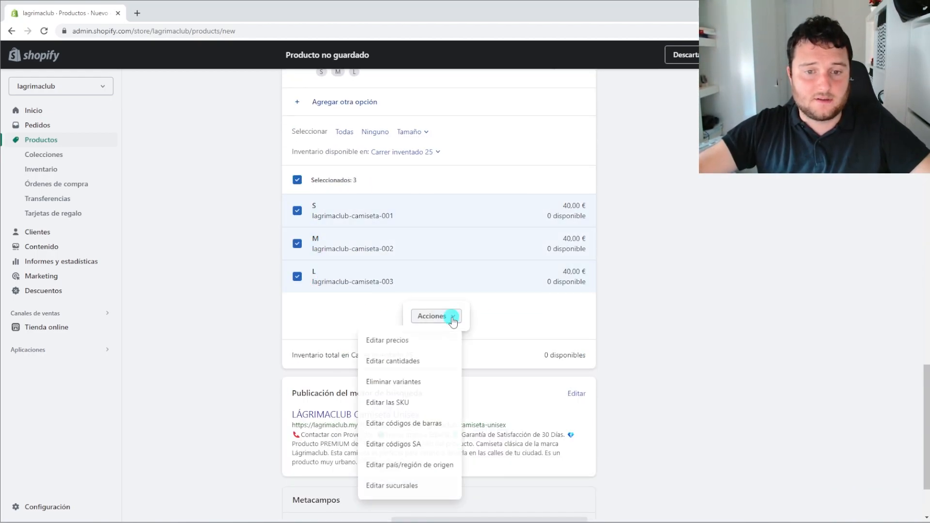
pyautogui.click(433, 493)
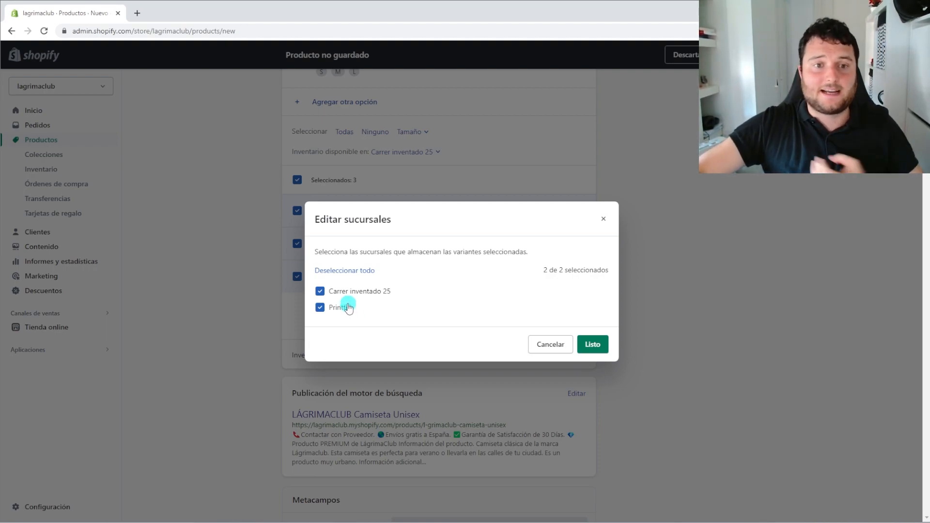
pyautogui.click(319, 307)
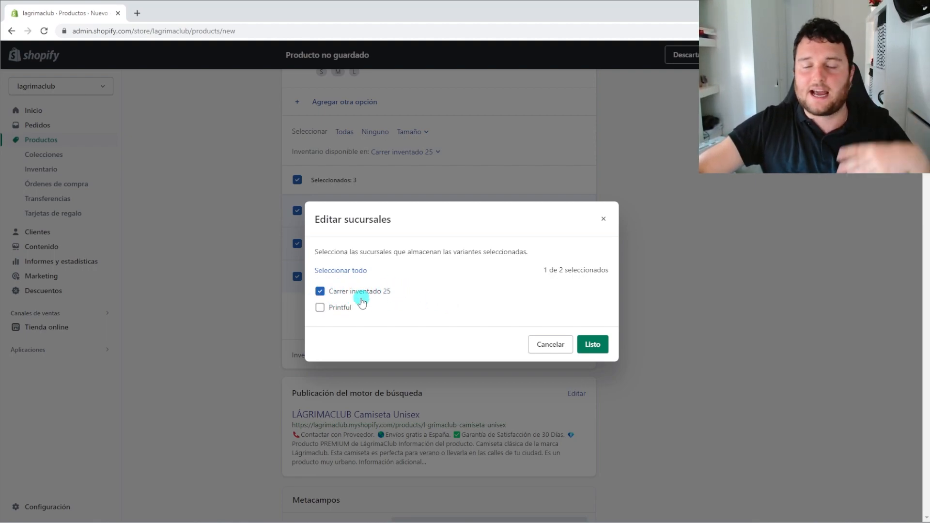
pyautogui.click(591, 347)
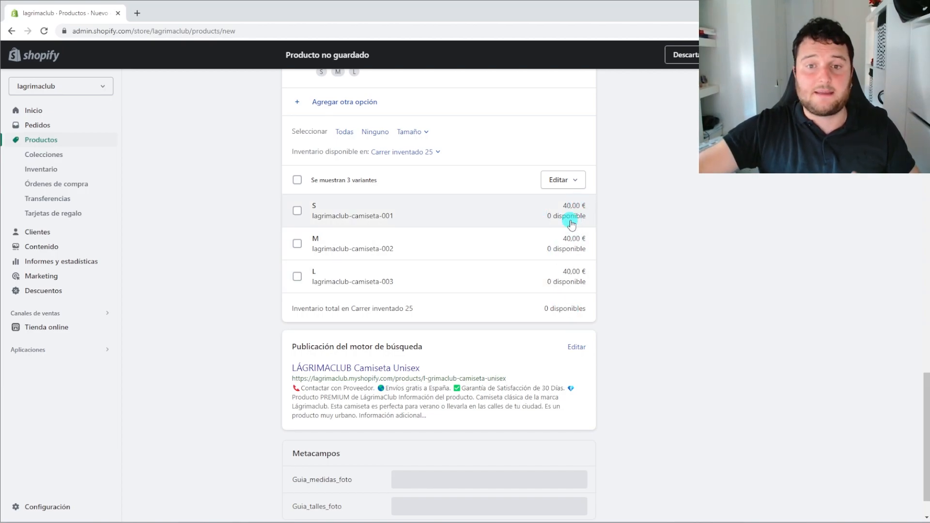
pyautogui.scroll(5, 442, 259)
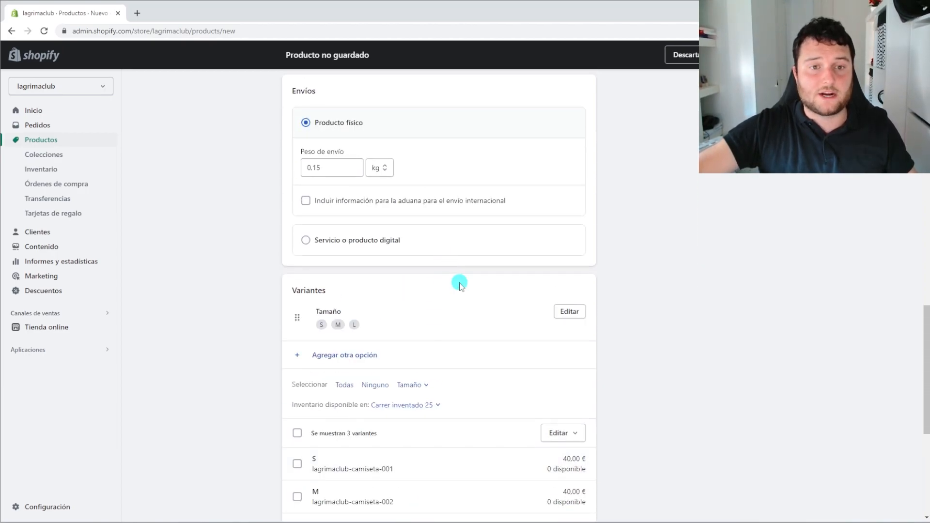
pyautogui.scroll(4, 459, 286)
pyautogui.moveTo(397, 251); pyautogui.dragTo(295, 251)
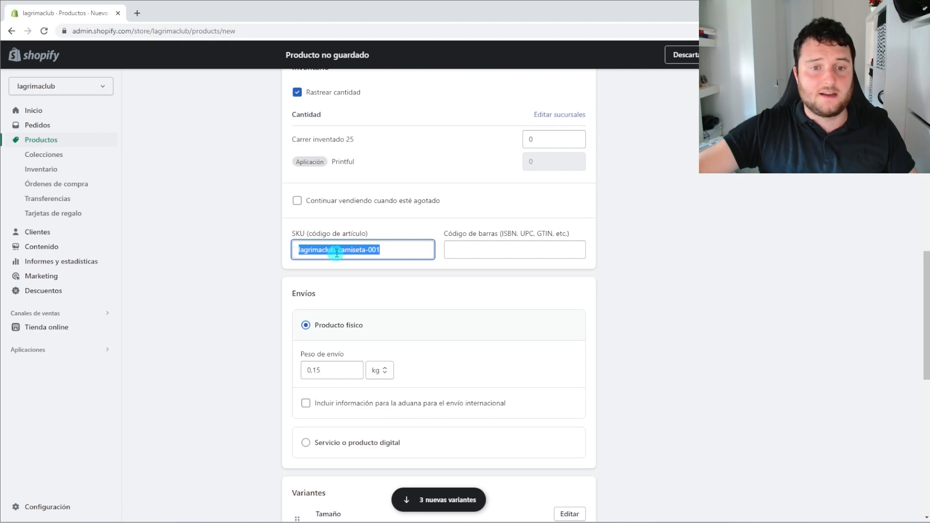
pyautogui.scroll(-1, 383, 254)
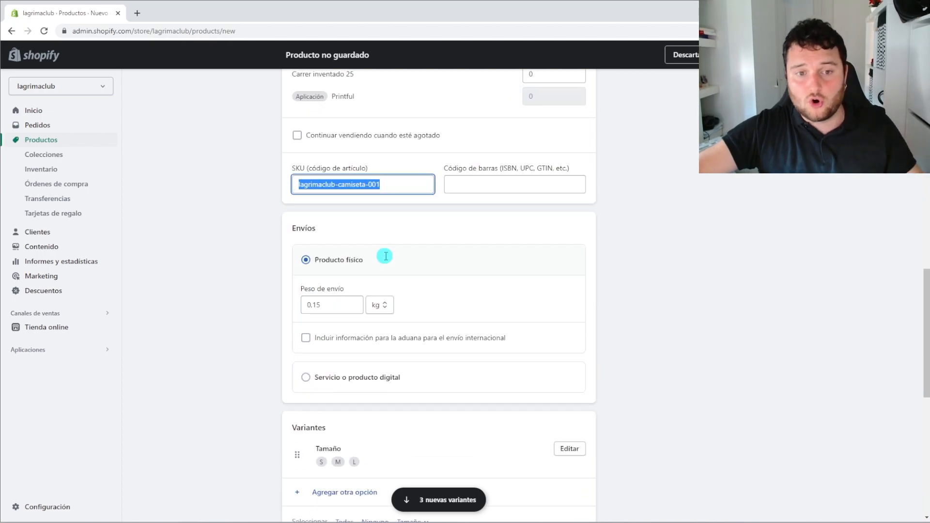
pyautogui.scroll(-7, 385, 256)
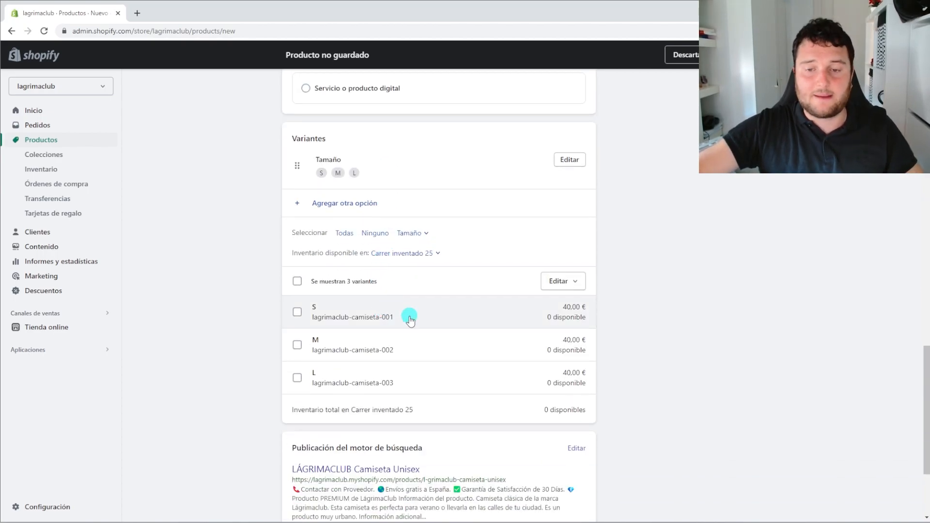
pyautogui.scroll(-1, 409, 321)
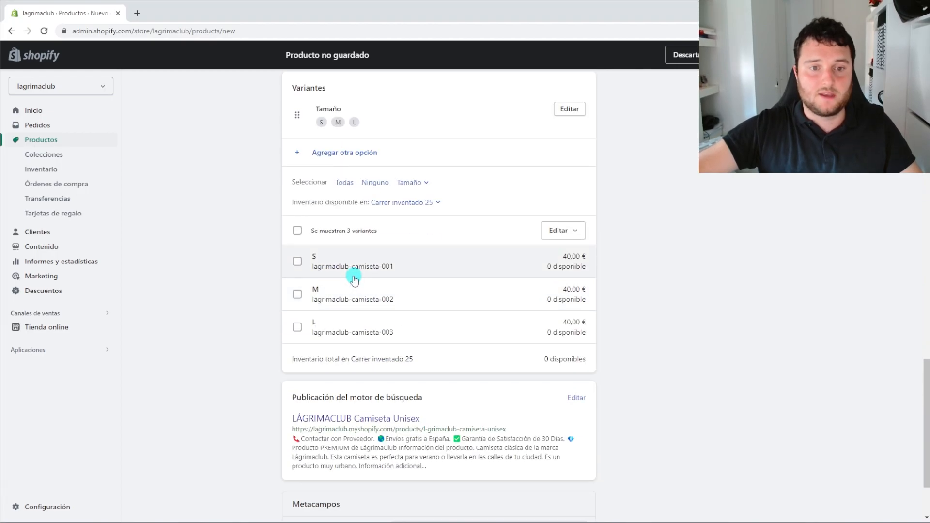
pyautogui.scroll(5, 349, 269)
pyautogui.scroll(2, 348, 274)
pyautogui.scroll(-8, 359, 275)
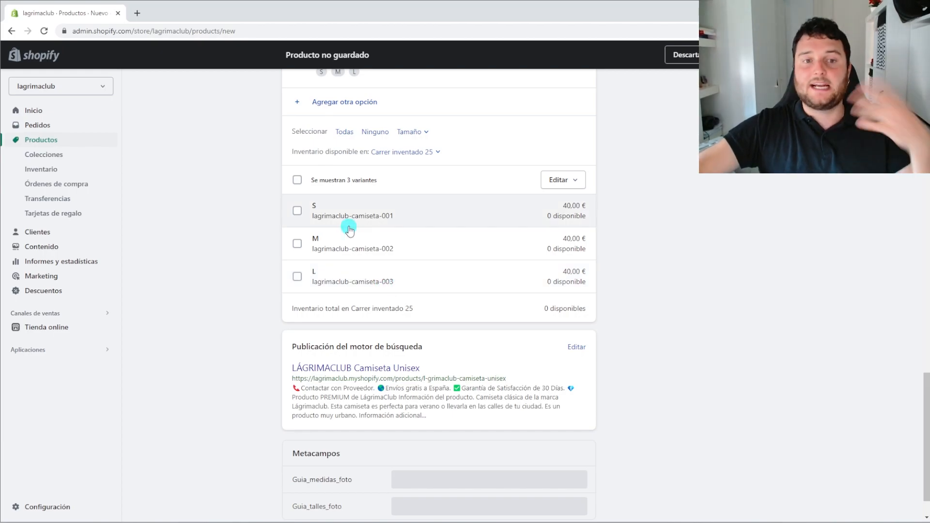
# Open the bulk quantity editor for all variants and set size S to 15
pyautogui.click(297, 180)
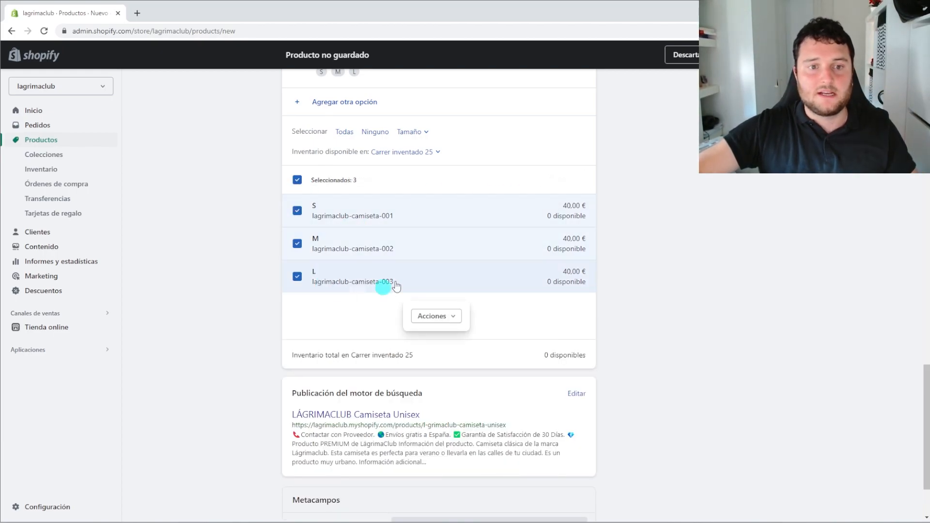
pyautogui.click(451, 316)
pyautogui.click(429, 362)
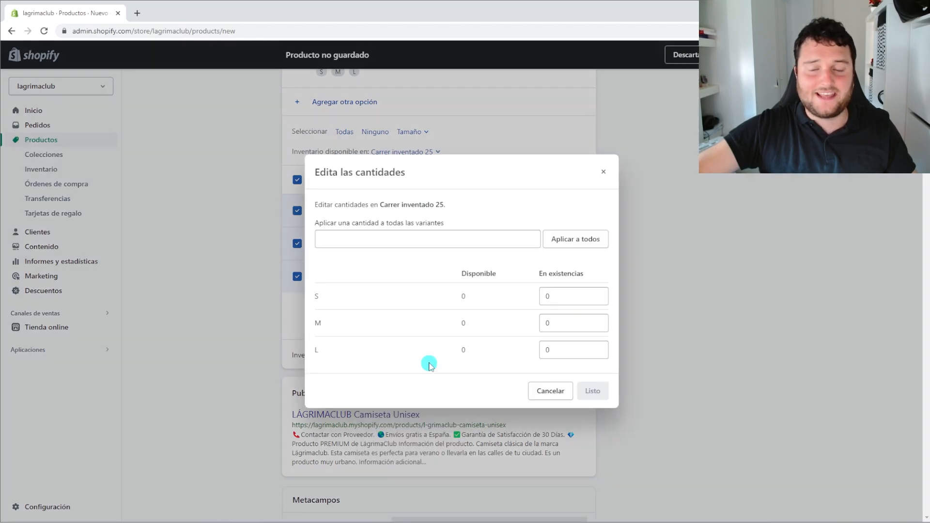
pyautogui.click(535, 296)
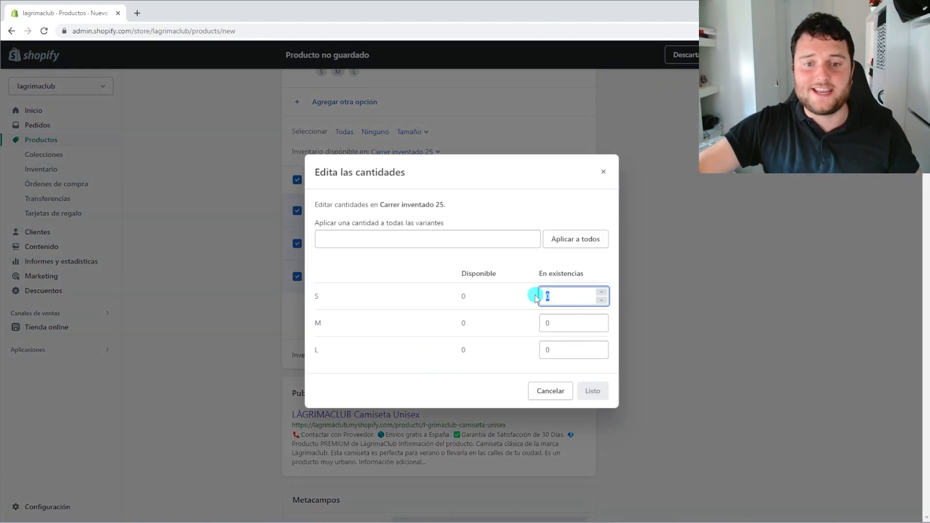
pyautogui.write('-1')
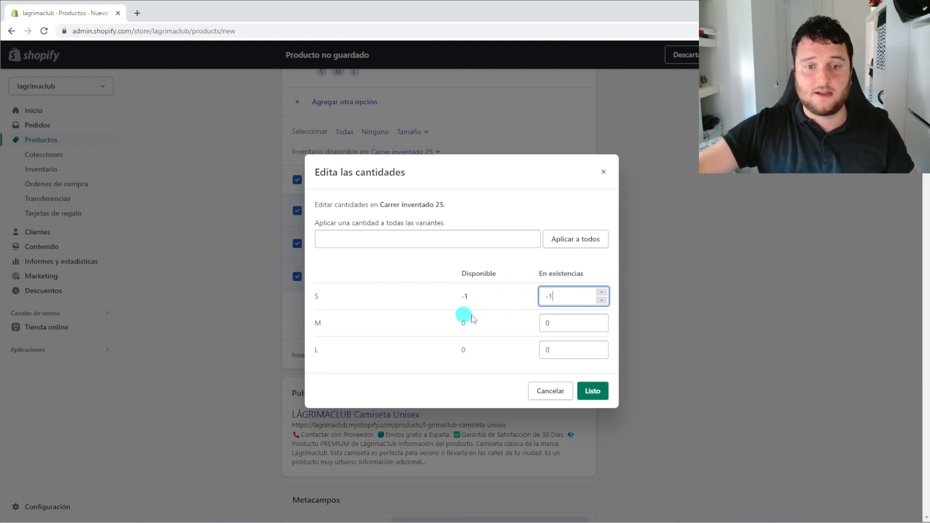
pyautogui.scroll(1, 541, 303)
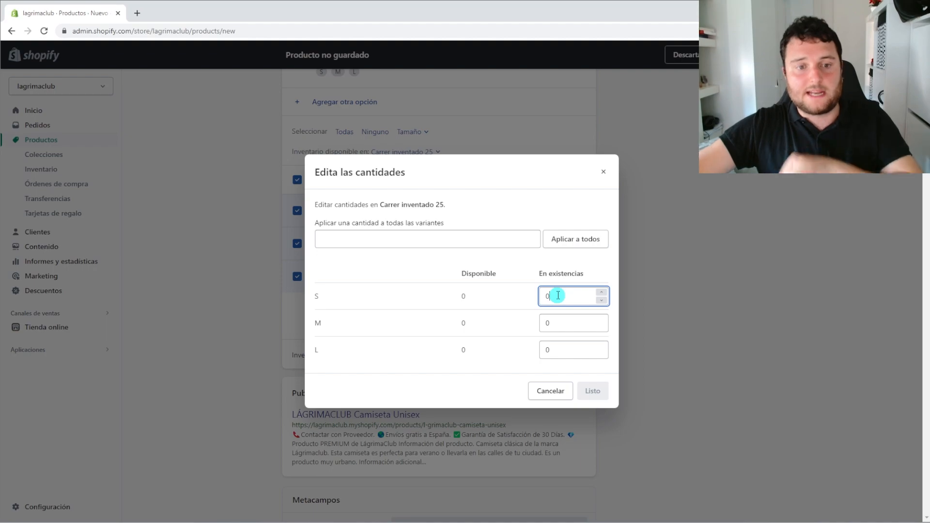
pyautogui.moveTo(558, 294); pyautogui.dragTo(541, 293)
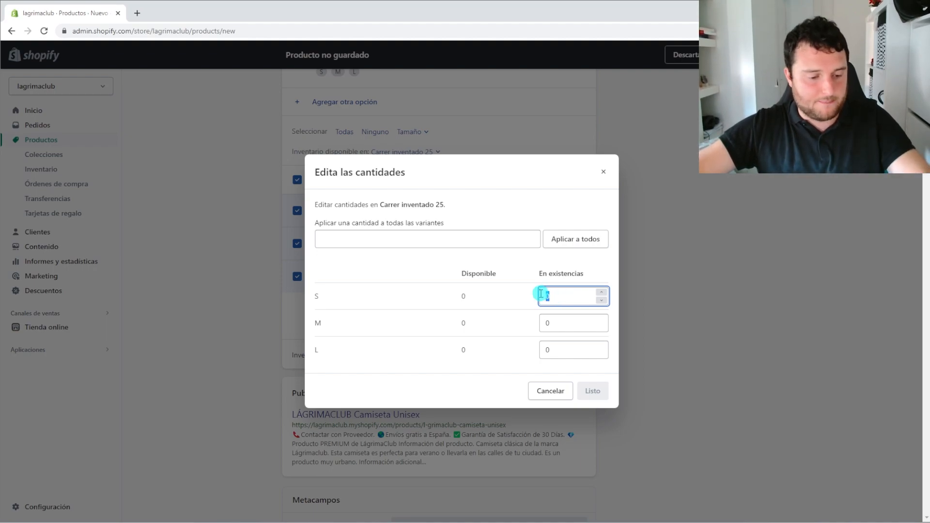
pyautogui.write('15')
# Set size M to 20 and L to 15, then confirm the quantities
pyautogui.click(558, 322)
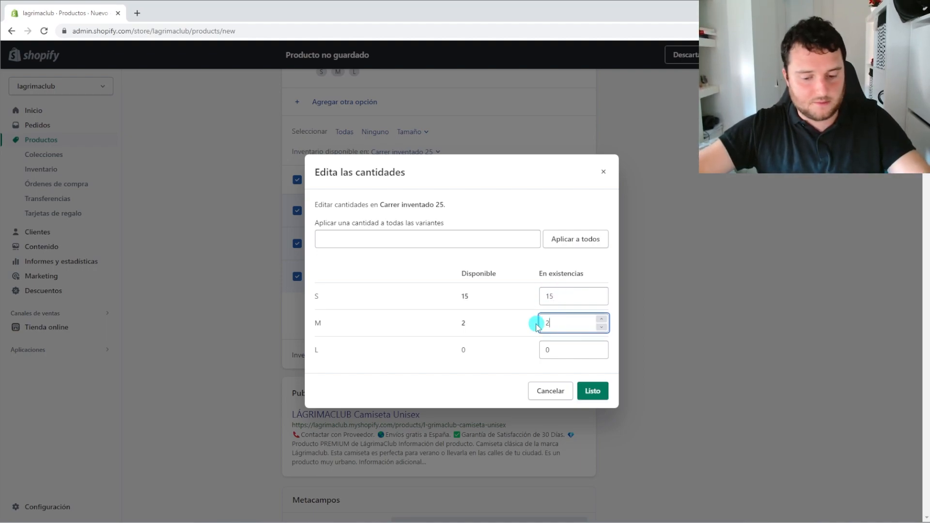
pyautogui.write('0')
pyautogui.press('Tab')
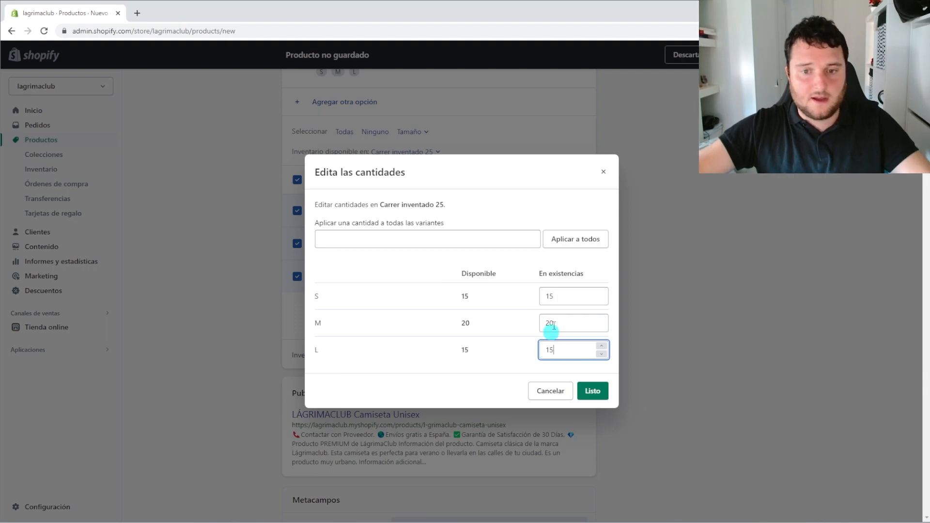
pyautogui.doubleClick(540, 323)
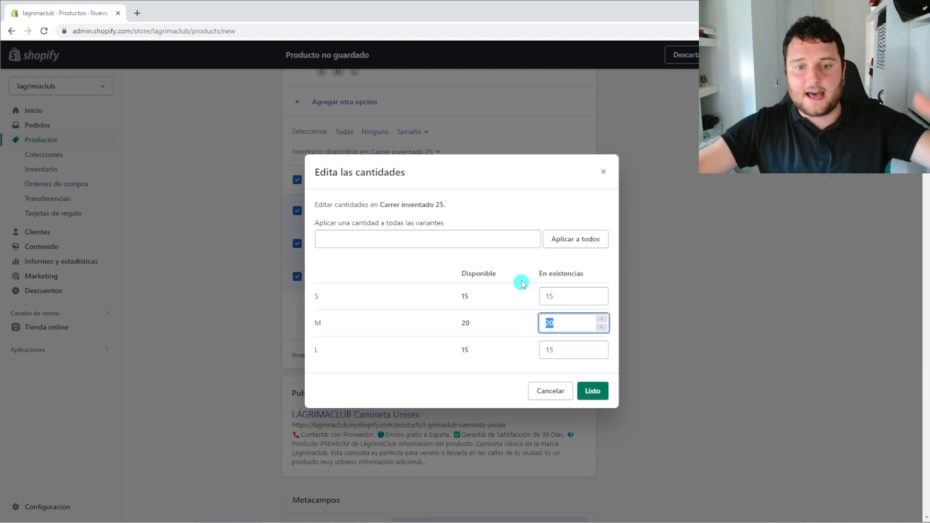
pyautogui.click(516, 261)
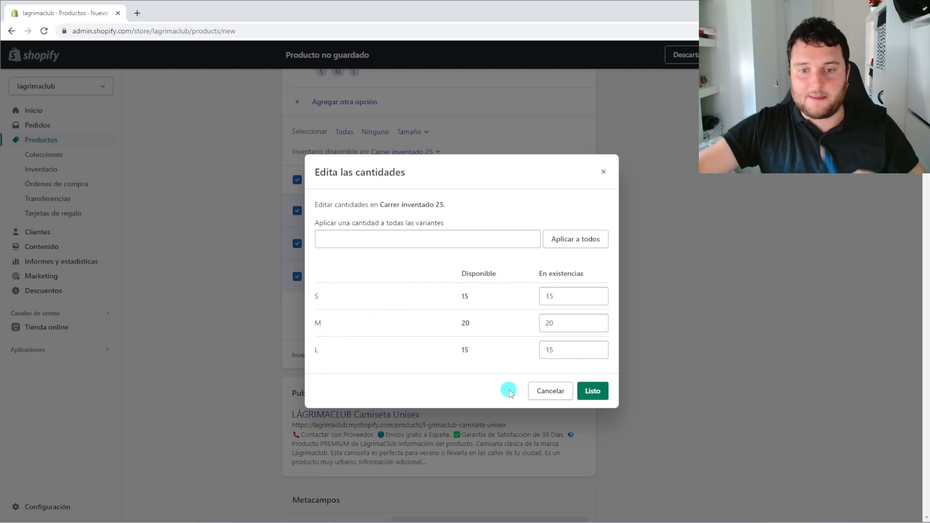
pyautogui.click(592, 392)
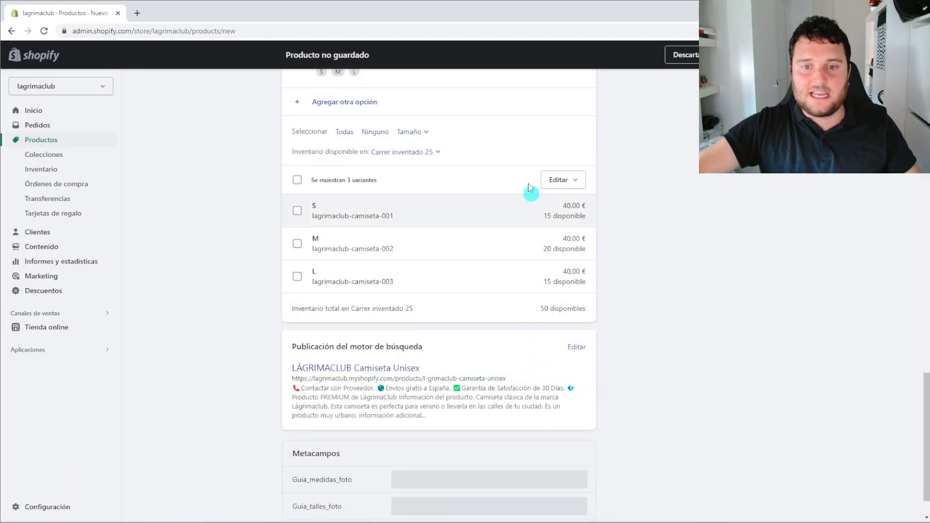
pyautogui.moveTo(483, 309); pyautogui.dragTo(599, 315)
pyautogui.click(599, 315)
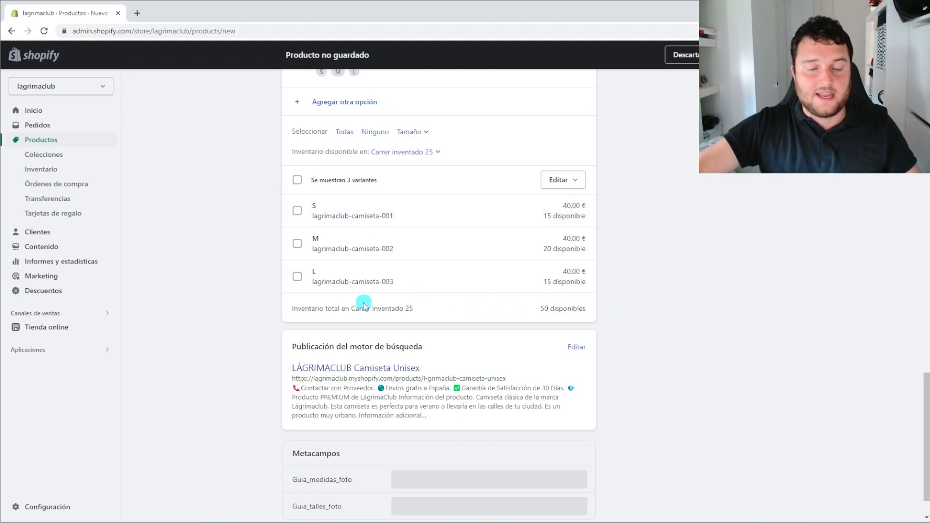
pyautogui.moveTo(289, 308); pyautogui.dragTo(341, 313)
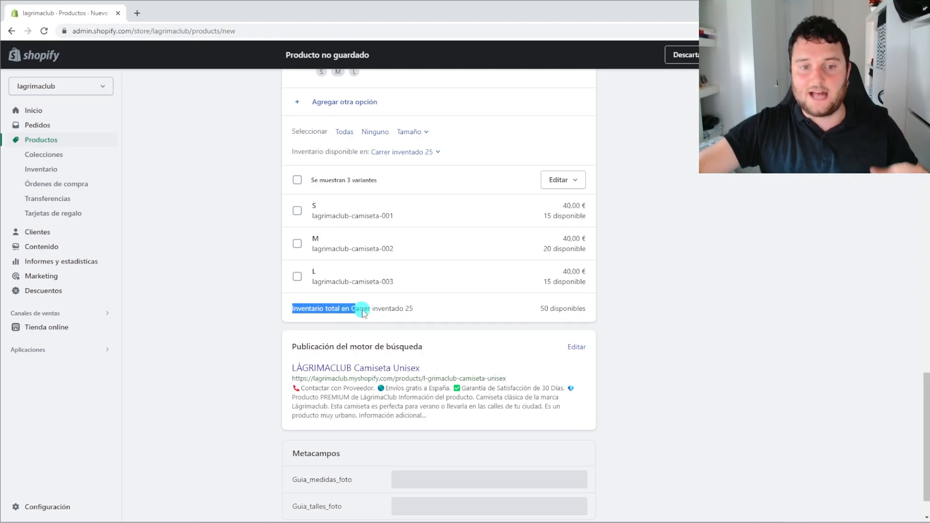
pyautogui.click(378, 310)
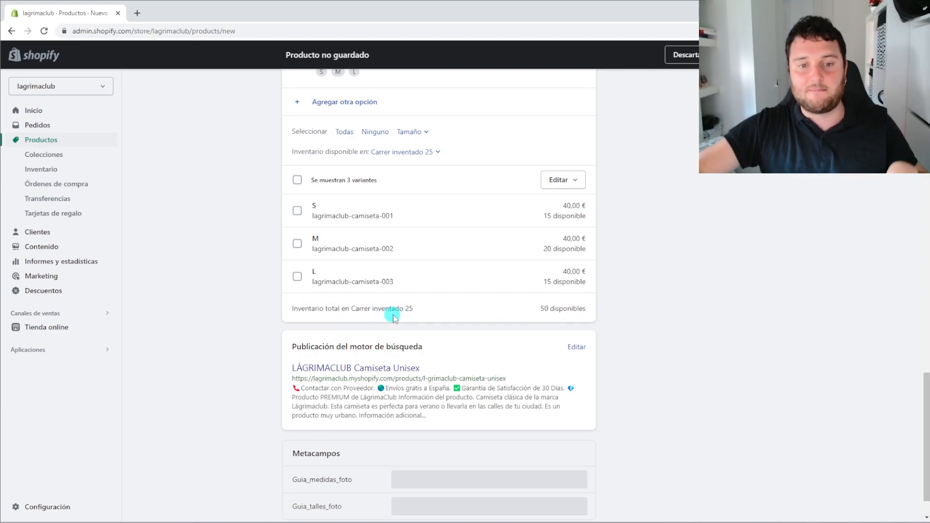
pyautogui.moveTo(537, 309); pyautogui.dragTo(569, 311)
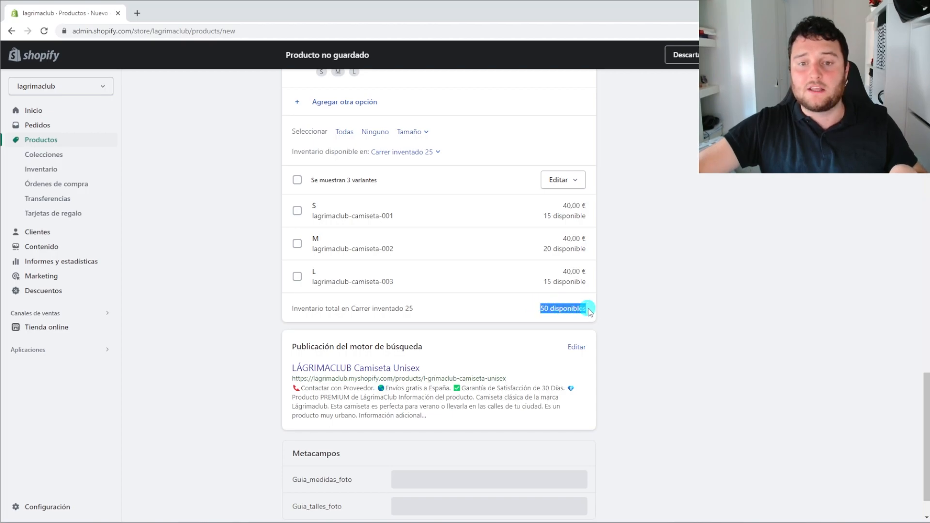
pyautogui.scroll(1, 536, 305)
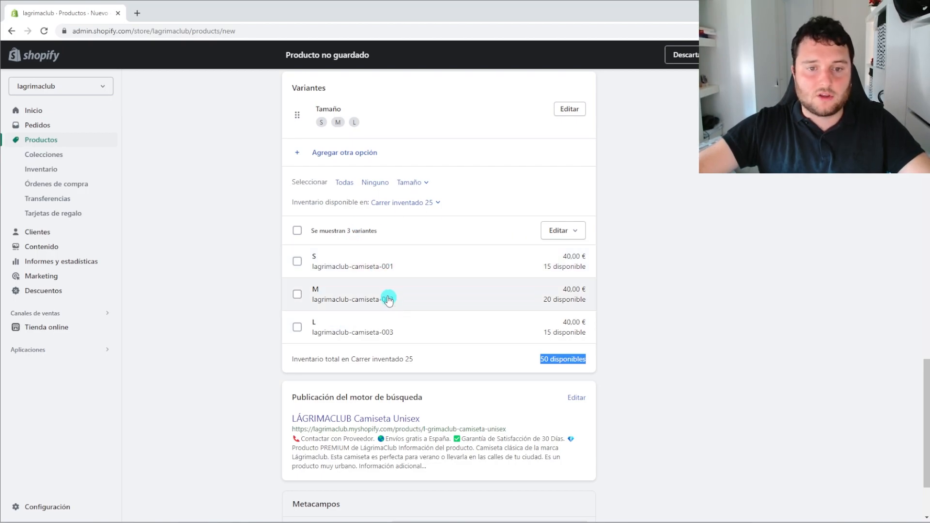
# Change the S, M and L SKUs to lagrimaclub-camiseta-00s, -00m and -00l
pyautogui.click(297, 230)
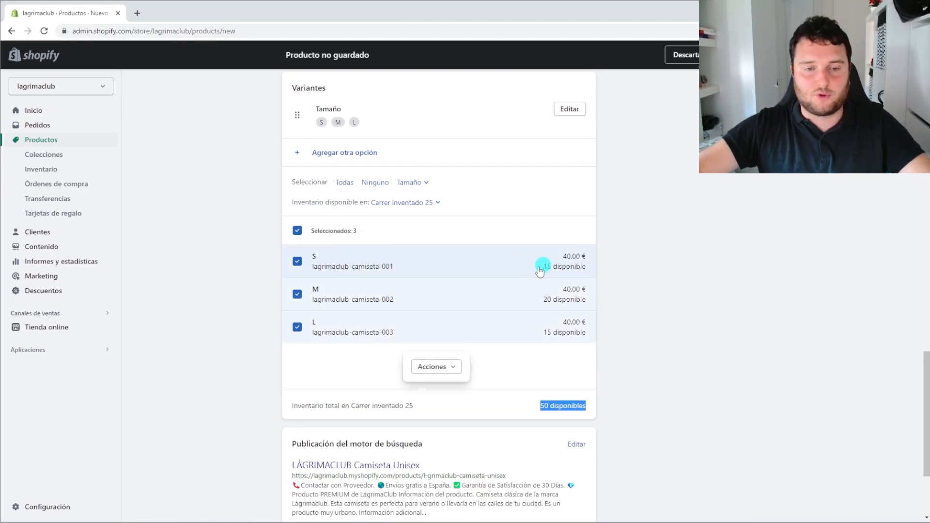
pyautogui.click(452, 368)
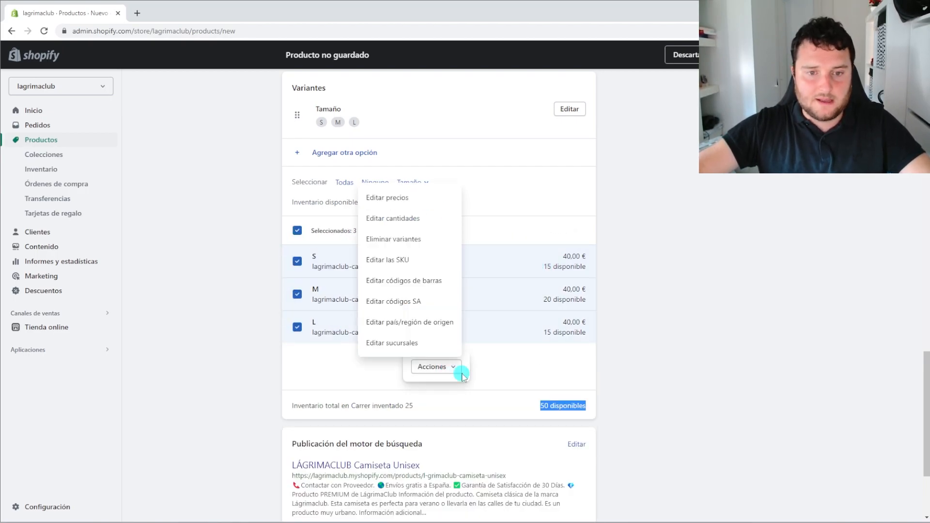
pyautogui.click(424, 260)
pyautogui.moveTo(567, 252); pyautogui.dragTo(630, 255)
pyautogui.click(597, 251)
pyautogui.write('1')
pyautogui.press('BackSpace')
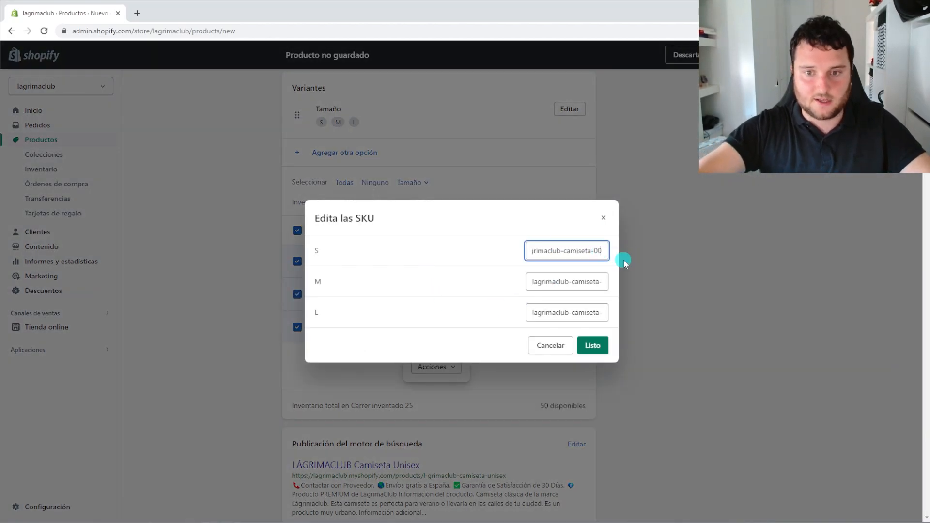
pyautogui.moveTo(597, 282); pyautogui.dragTo(629, 318)
pyautogui.click(600, 315)
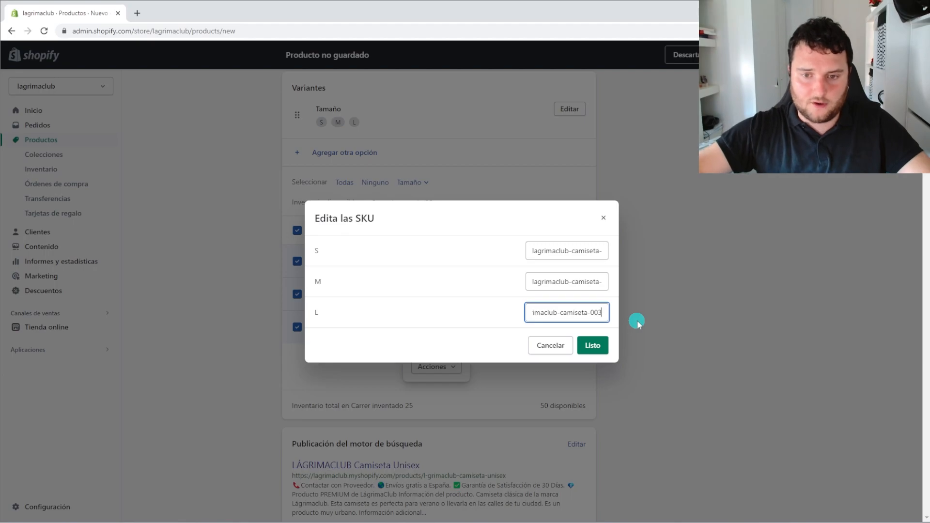
pyautogui.click(597, 344)
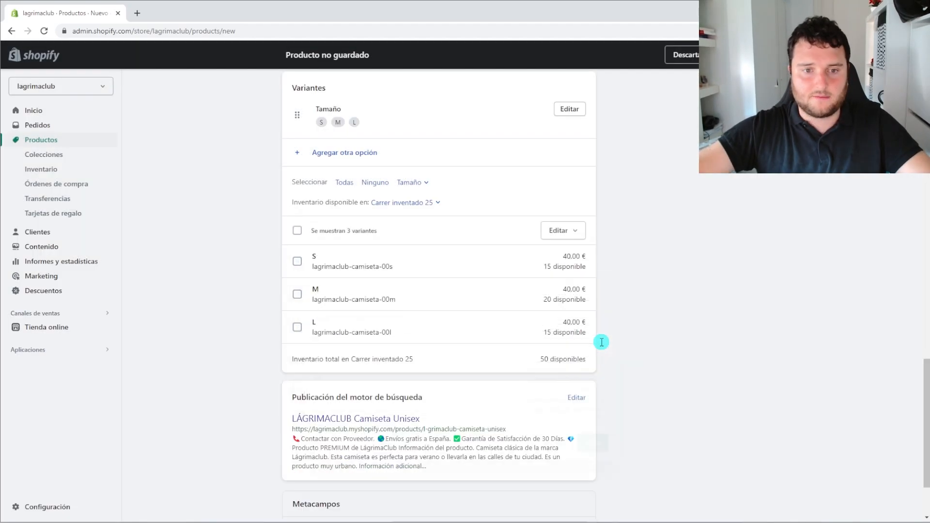
pyautogui.scroll(2, 426, 304)
pyautogui.scroll(5, 431, 305)
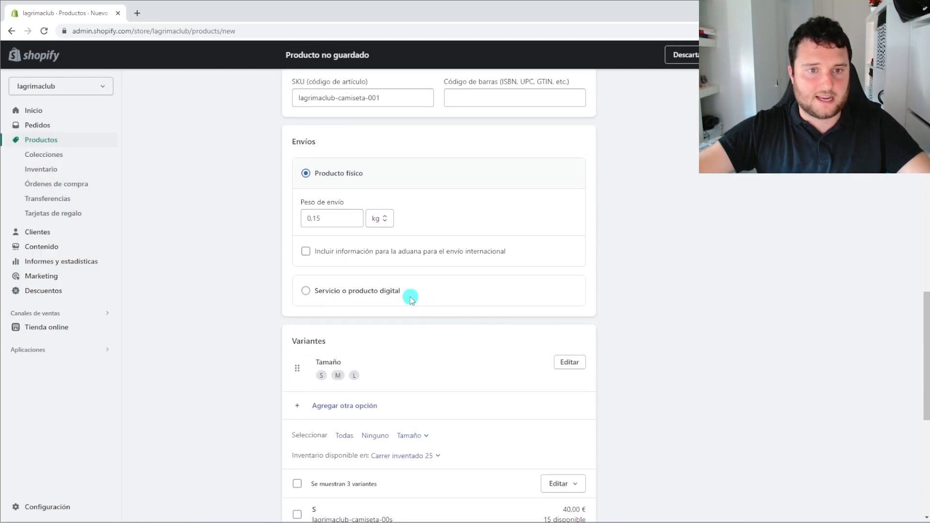
pyautogui.moveTo(388, 148); pyautogui.dragTo(280, 146)
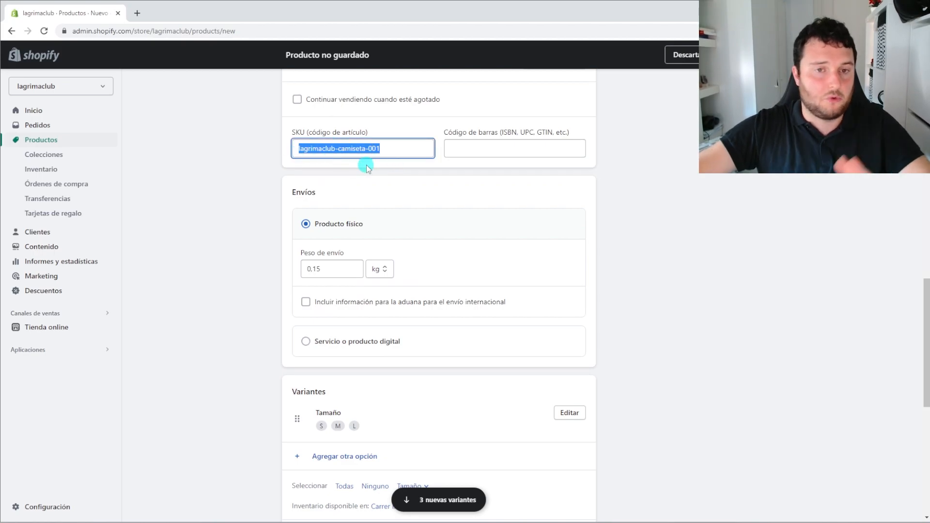
pyautogui.scroll(-5, 366, 167)
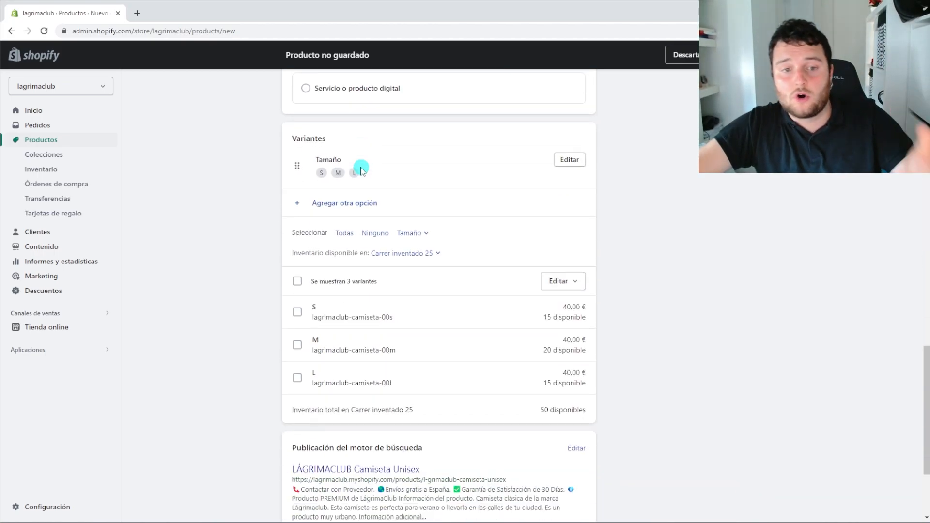
pyautogui.scroll(1, 385, 329)
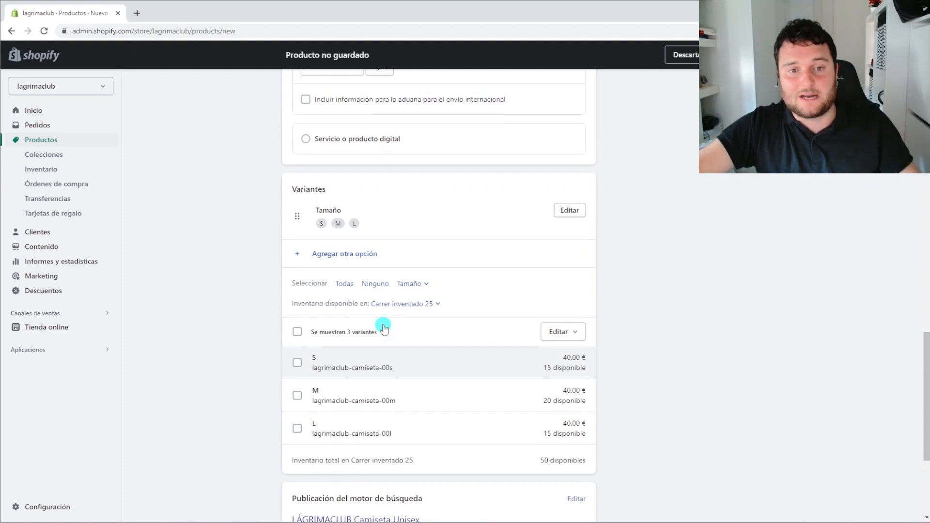
pyautogui.scroll(-1, 380, 324)
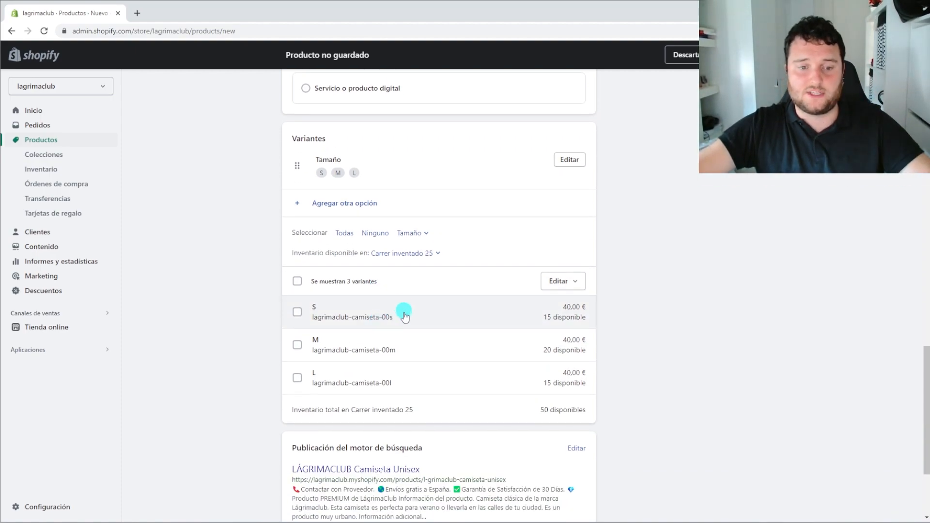
pyautogui.scroll(-3, 403, 310)
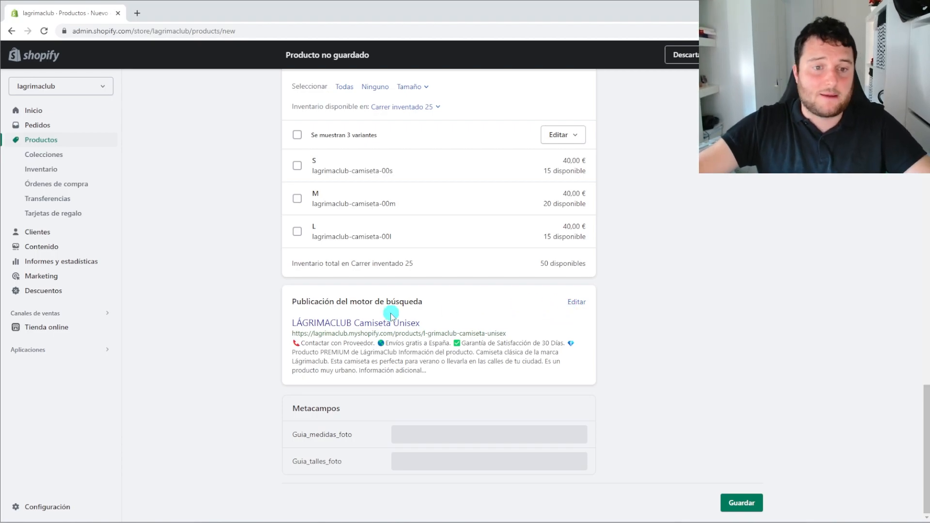
pyautogui.click(576, 304)
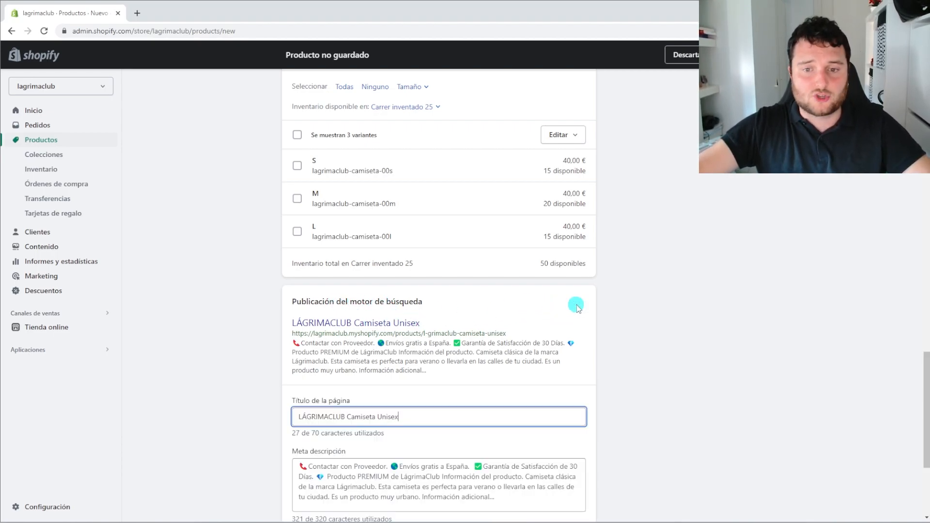
pyautogui.scroll(-2, 435, 339)
pyautogui.moveTo(413, 317); pyautogui.dragTo(255, 323)
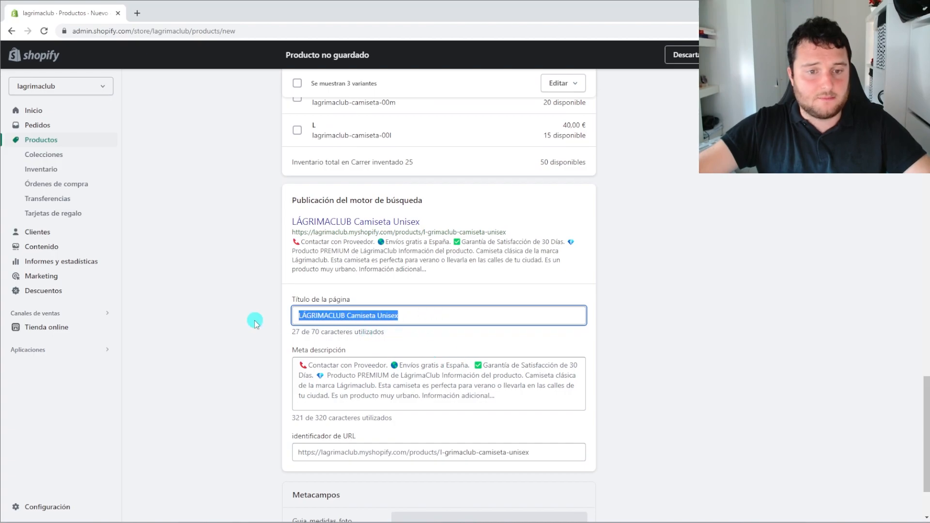
pyautogui.moveTo(412, 317); pyautogui.dragTo(253, 307)
pyautogui.click(353, 384)
pyautogui.moveTo(439, 468); pyautogui.dragTo(277, 372)
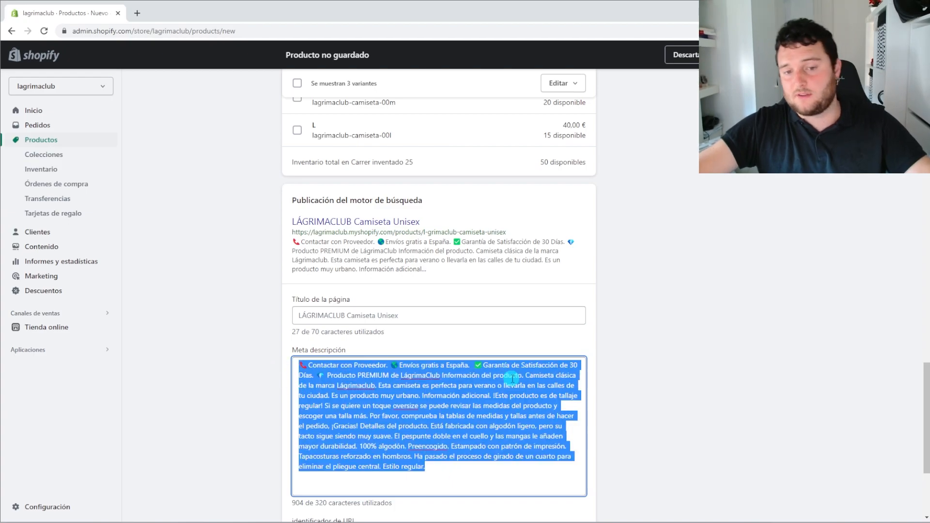
pyautogui.click(639, 404)
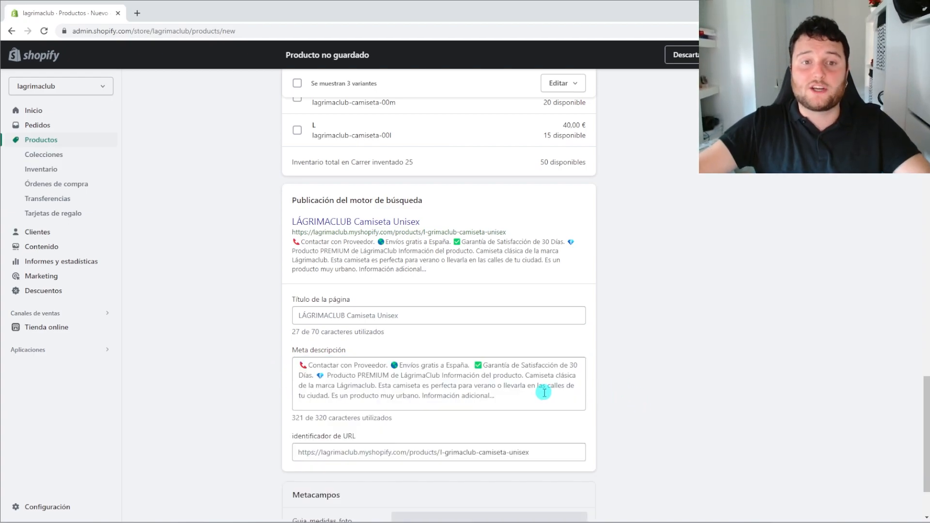
pyautogui.scroll(20, 544, 393)
pyautogui.scroll(1, 433, 293)
pyautogui.moveTo(517, 309); pyautogui.dragTo(303, 286)
pyautogui.click(351, 297)
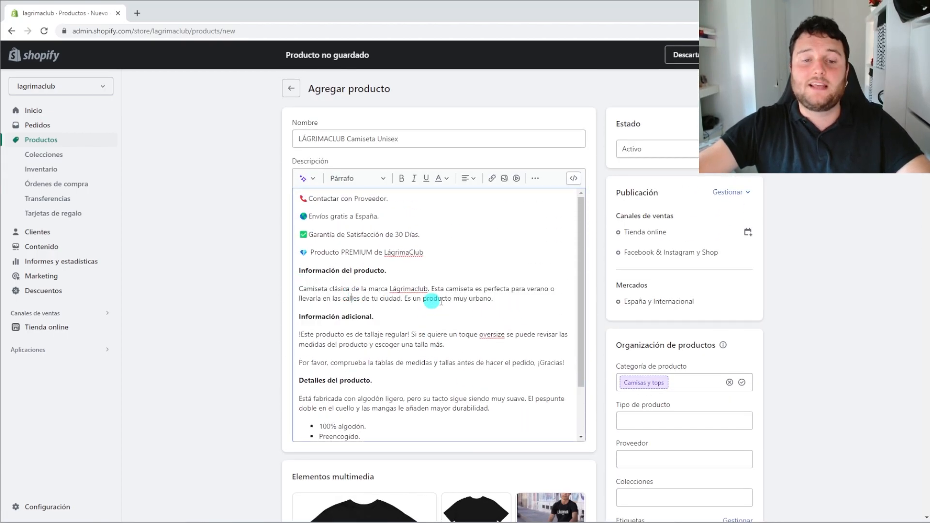
pyautogui.moveTo(499, 311); pyautogui.dragTo(280, 293)
pyautogui.scroll(-2, 417, 339)
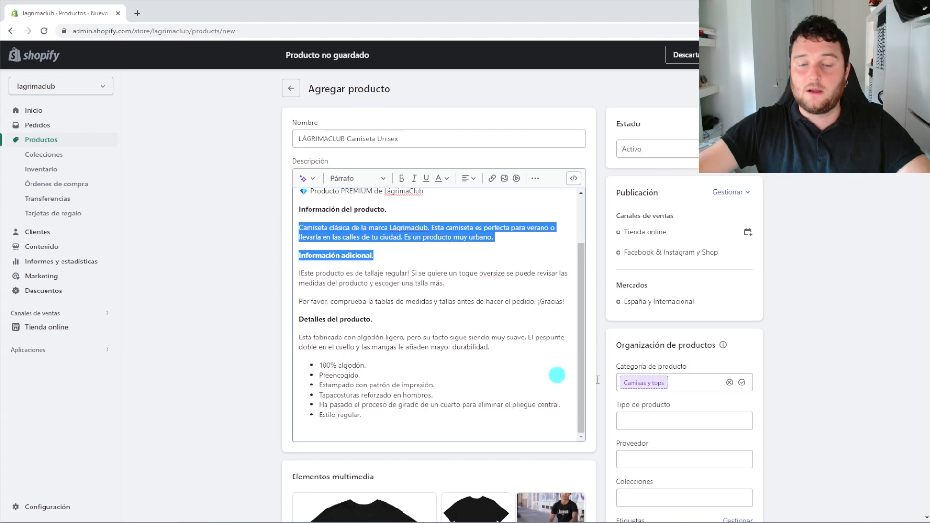
pyautogui.scroll(-20, 751, 384)
pyautogui.scroll(2, 744, 391)
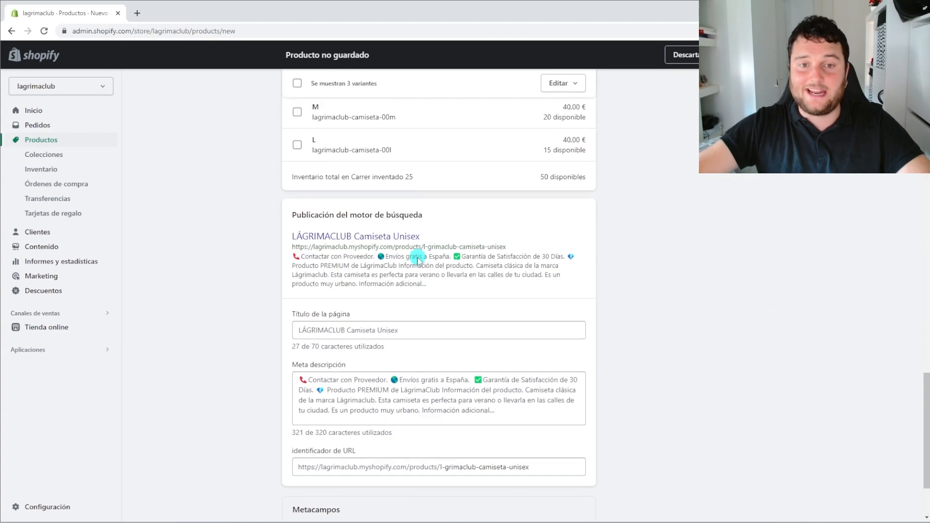
pyautogui.moveTo(448, 286); pyautogui.dragTo(294, 257)
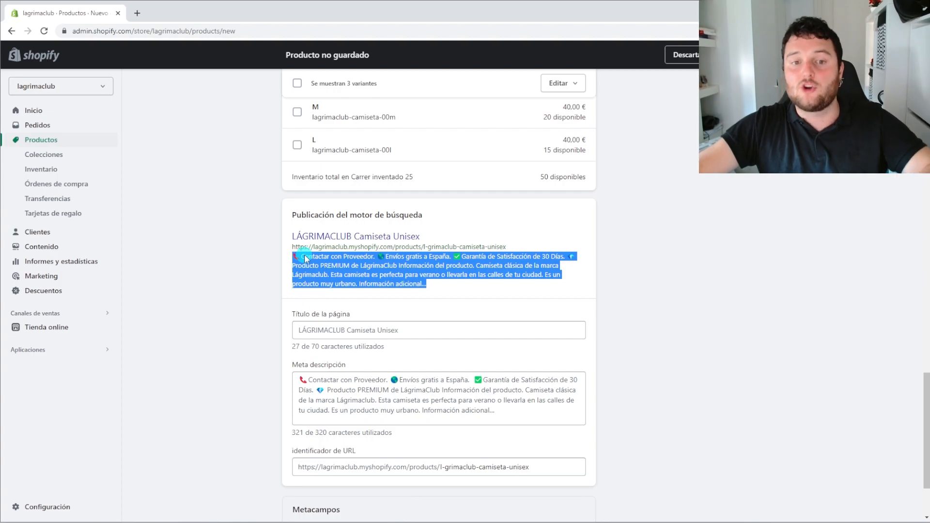
pyautogui.click(379, 270)
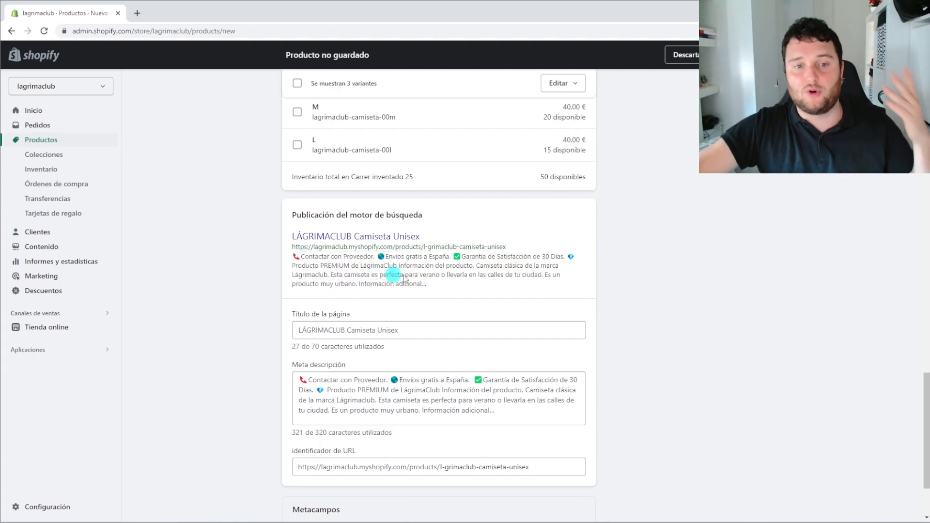
pyautogui.click(415, 411)
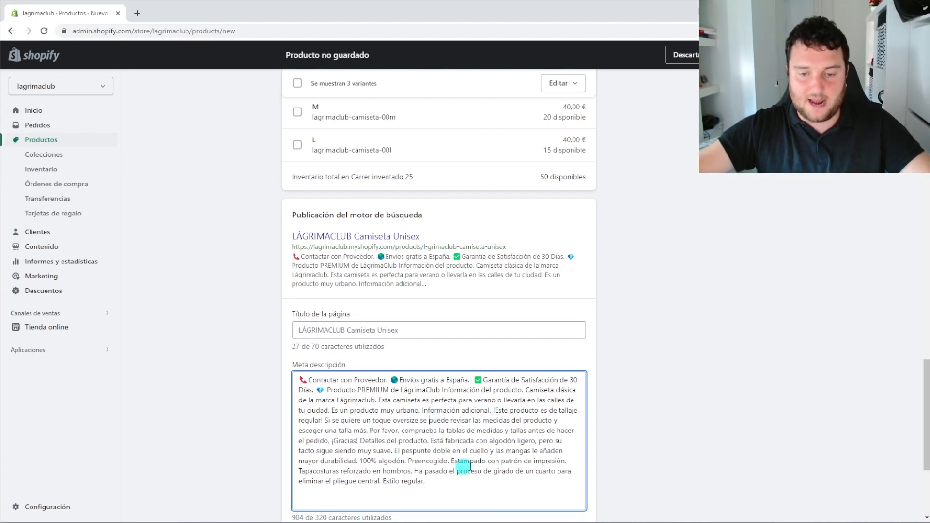
pyautogui.click(661, 483)
pyautogui.scroll(20, 448, 387)
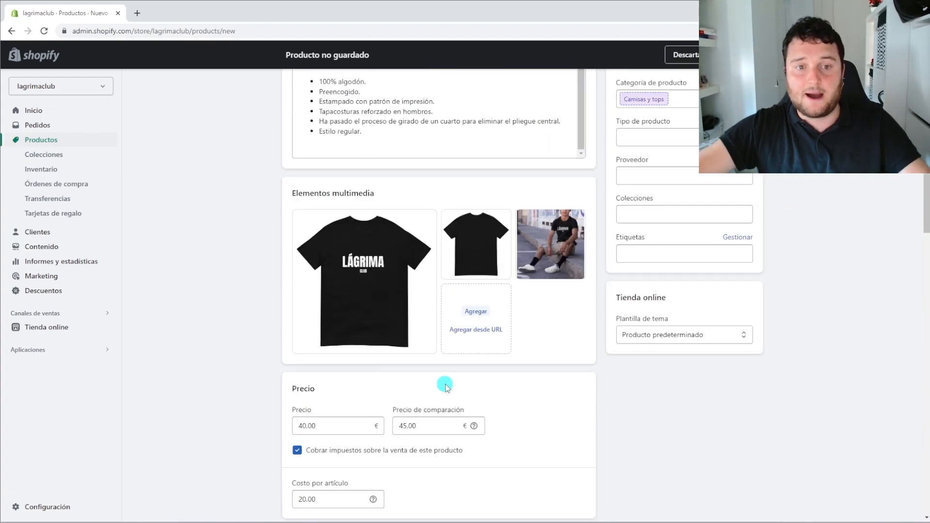
pyautogui.scroll(2, 426, 284)
pyautogui.click(428, 295)
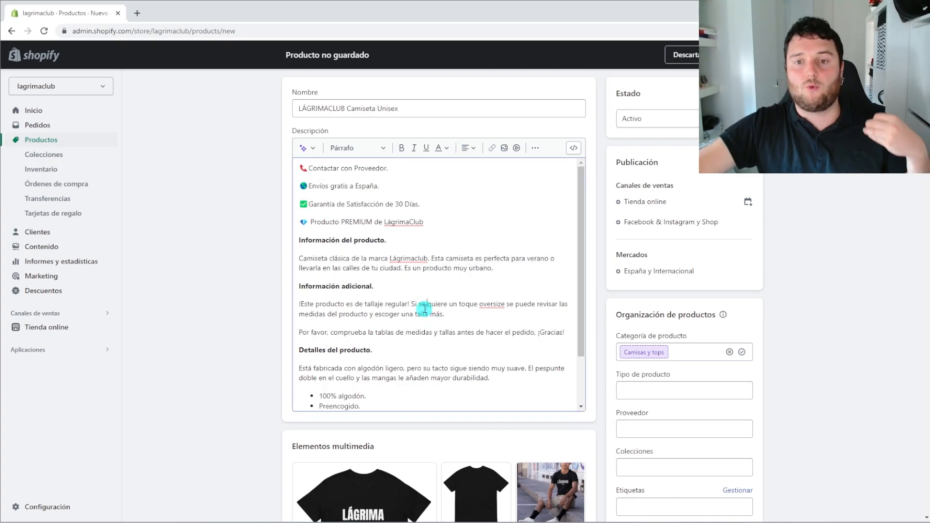
pyautogui.scroll(-20, 775, 387)
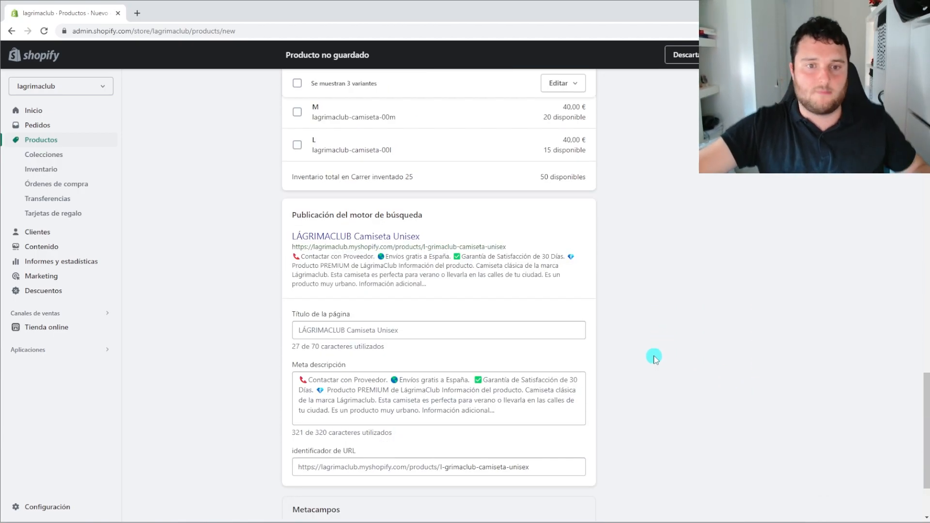
# Check the SEO page title and URL handle, then save the product as Active
pyautogui.scroll(-2, 653, 357)
pyautogui.moveTo(530, 365); pyautogui.dragTo(439, 366)
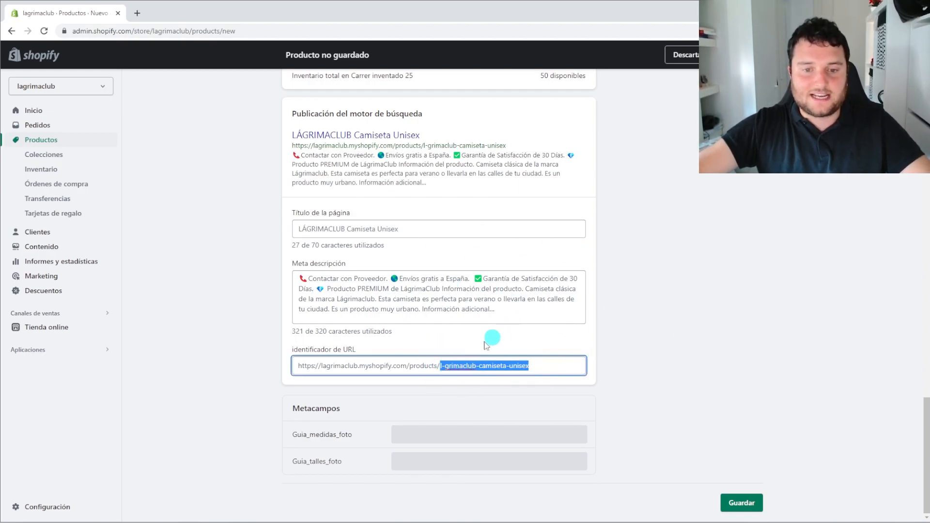
pyautogui.scroll(5, 468, 366)
pyautogui.scroll(-1, 456, 378)
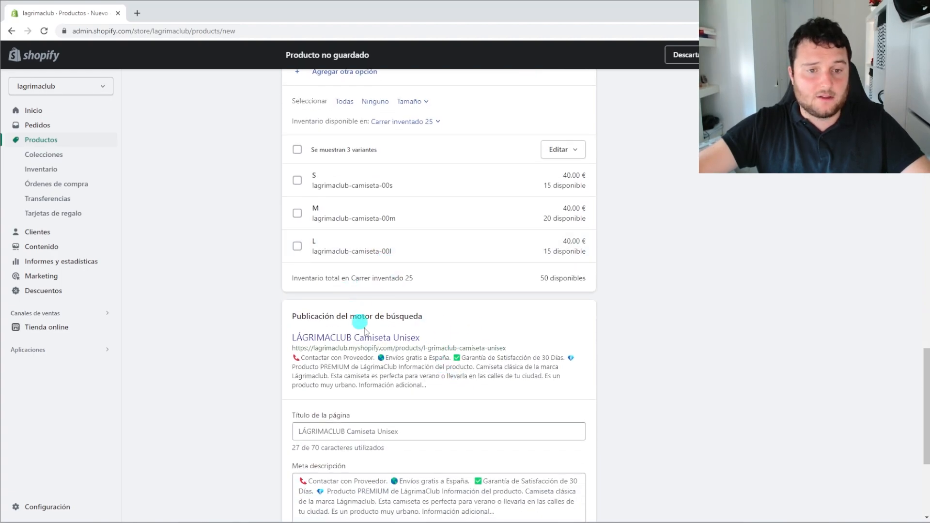
pyautogui.scroll(-4, 387, 351)
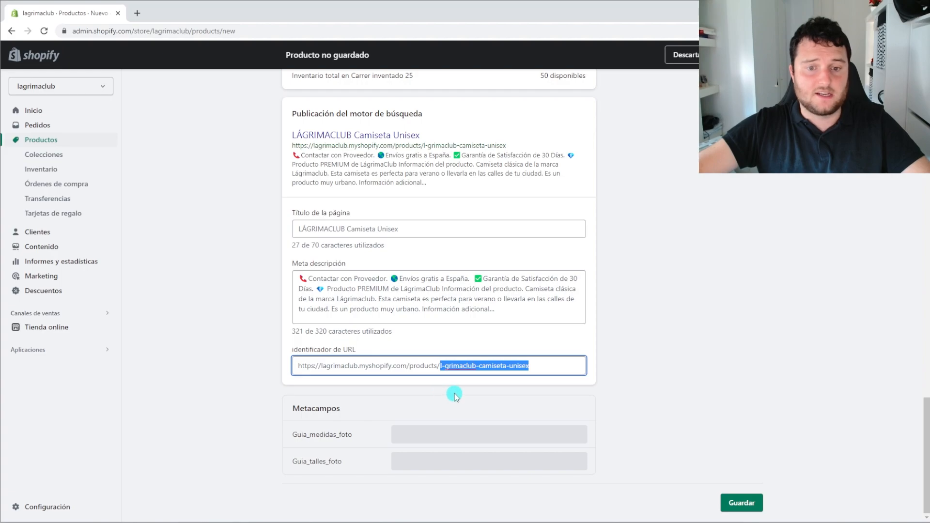
pyautogui.click(440, 366)
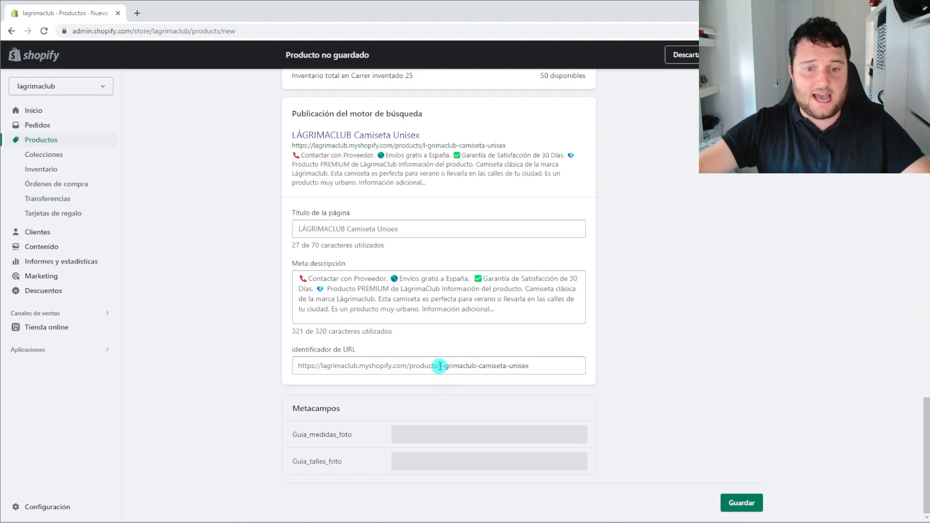
pyautogui.click(305, 230)
pyautogui.click(447, 365)
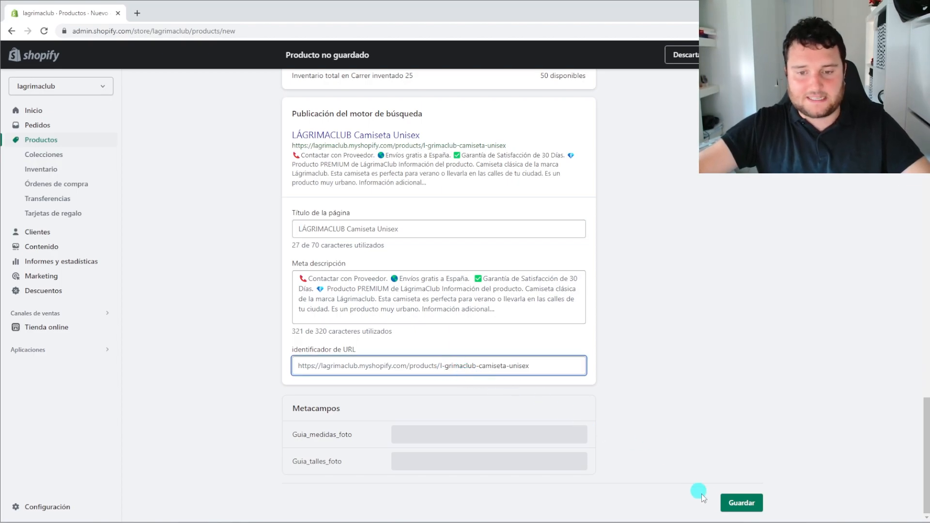
pyautogui.click(740, 502)
pyautogui.scroll(5, 493, 310)
pyautogui.scroll(9, 492, 307)
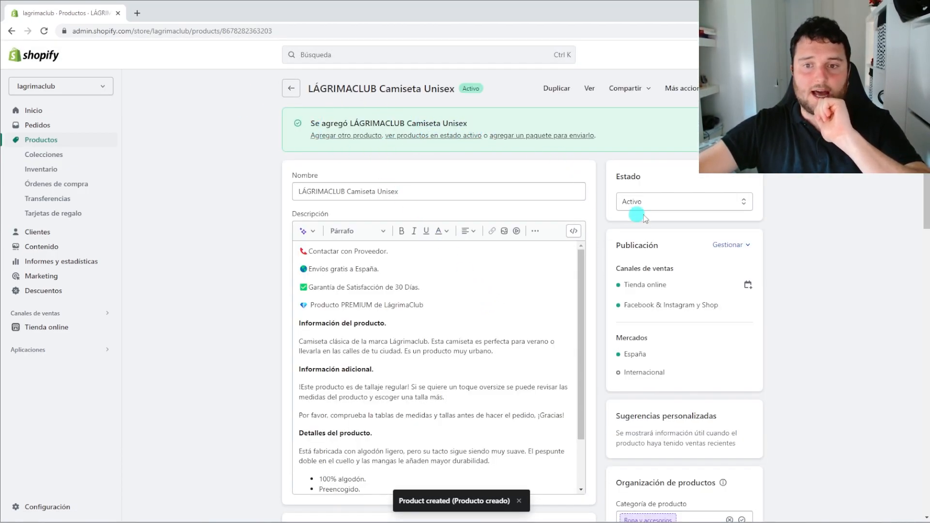
# Set Estado to Borrador and cut the product name down to LÁGRIMA
pyautogui.click(661, 201)
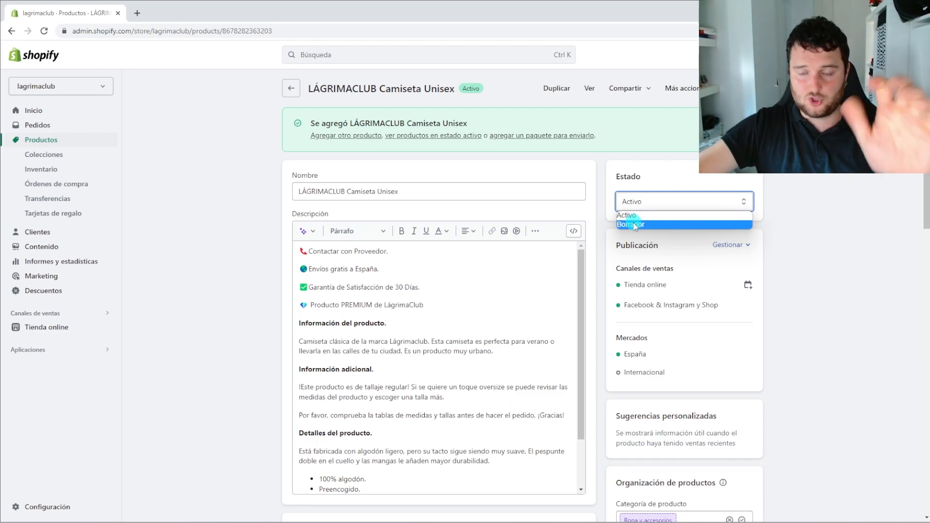
pyautogui.click(632, 224)
pyautogui.moveTo(398, 191); pyautogui.dragTo(328, 190)
pyautogui.press('BackSpace')
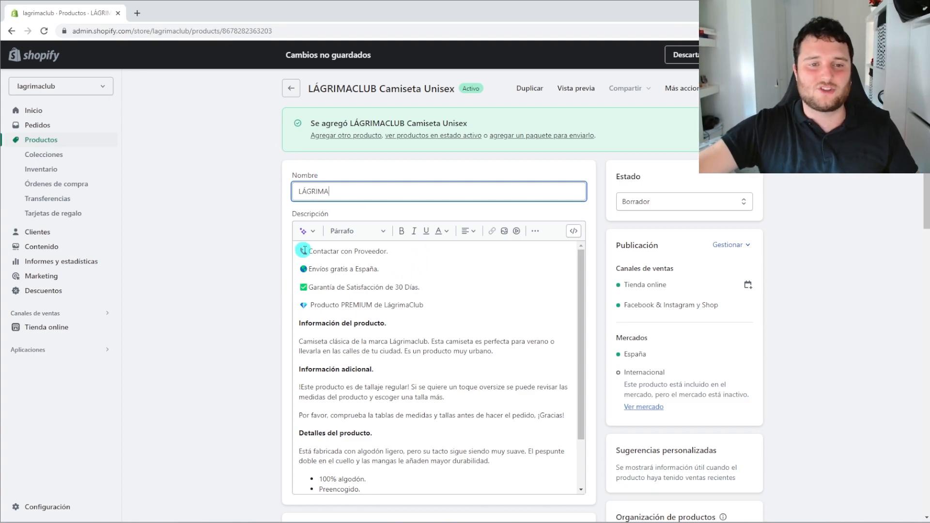
# Select the description from Contactar to 100% algodón, then recheck the status options
pyautogui.moveTo(297, 252); pyautogui.dragTo(440, 479)
pyautogui.scroll(-15, 438, 466)
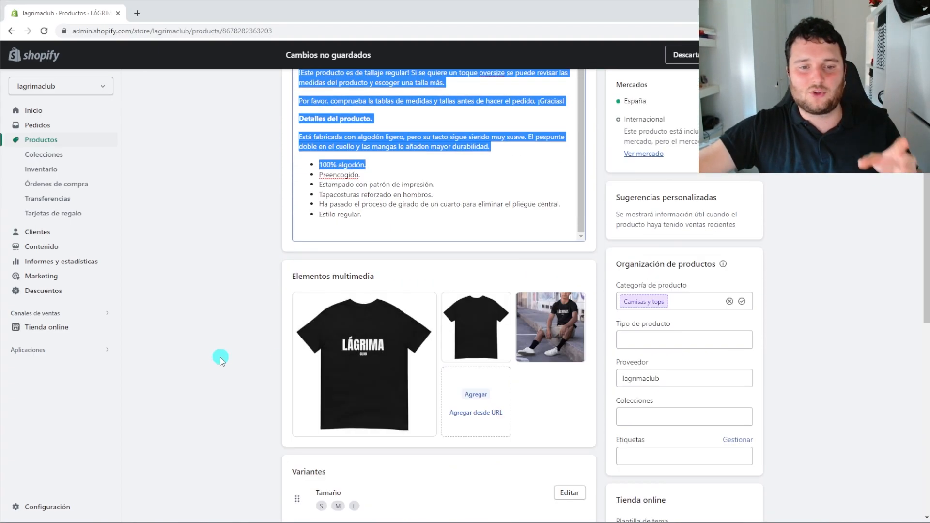
pyautogui.scroll(6, 351, 248)
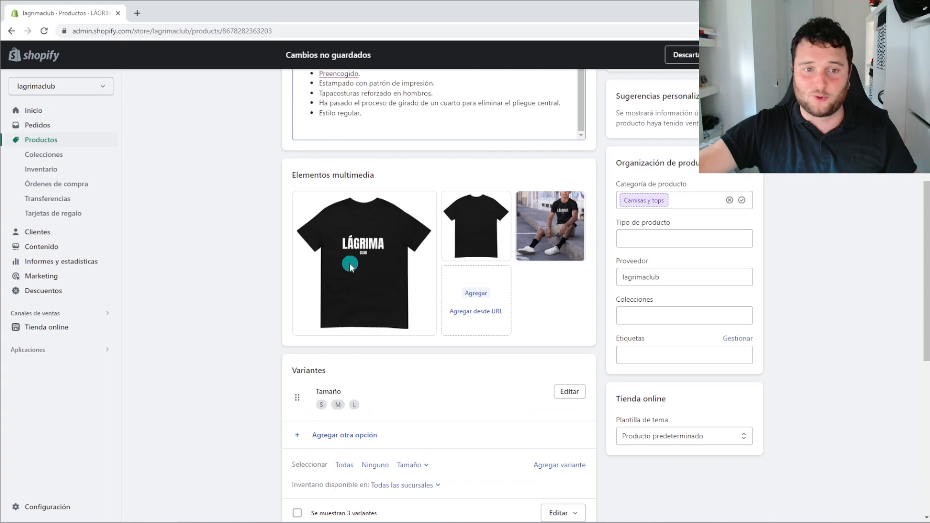
pyautogui.scroll(-4, 429, 324)
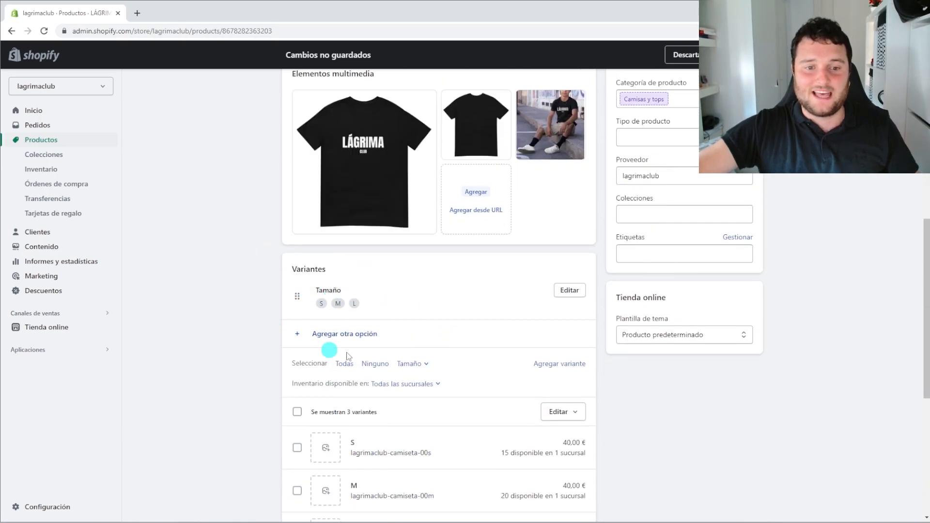
pyautogui.scroll(9, 484, 319)
pyautogui.scroll(1, 525, 330)
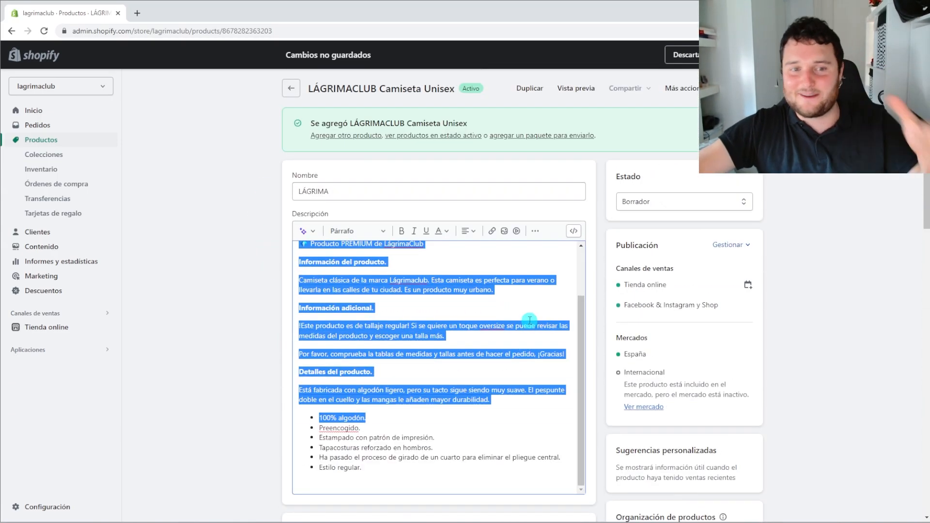
pyautogui.click(810, 257)
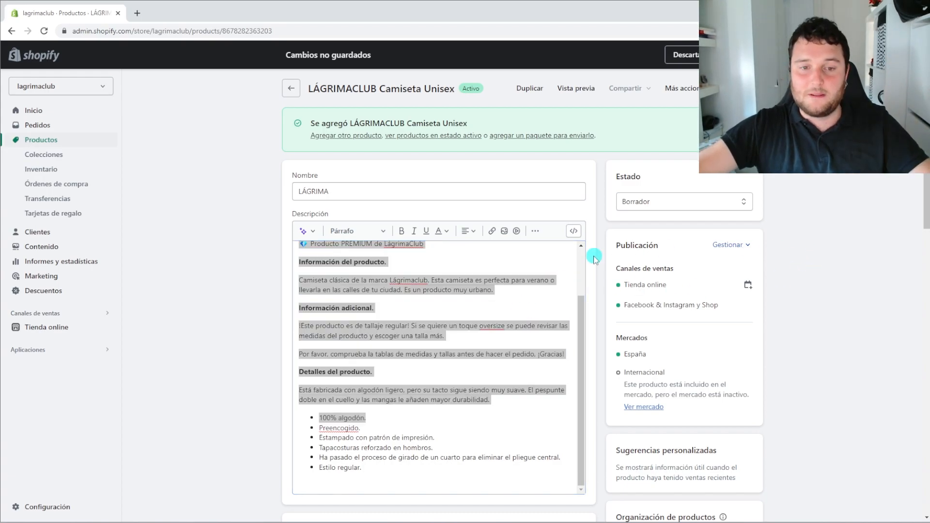
pyautogui.click(665, 201)
pyautogui.scroll(-10, 483, 135)
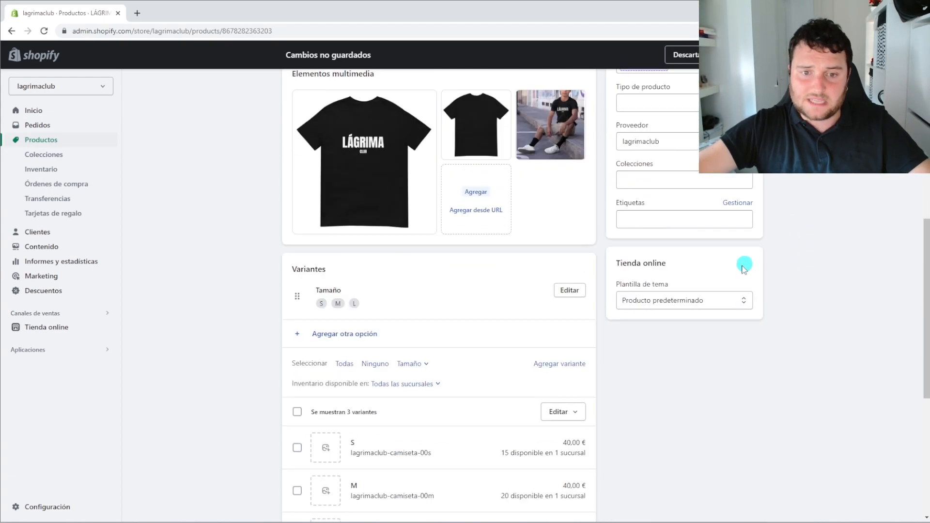
# Assign the black LÁGRIMA tee image to each of the S, M and L variants
pyautogui.click(332, 346)
pyautogui.click(433, 298)
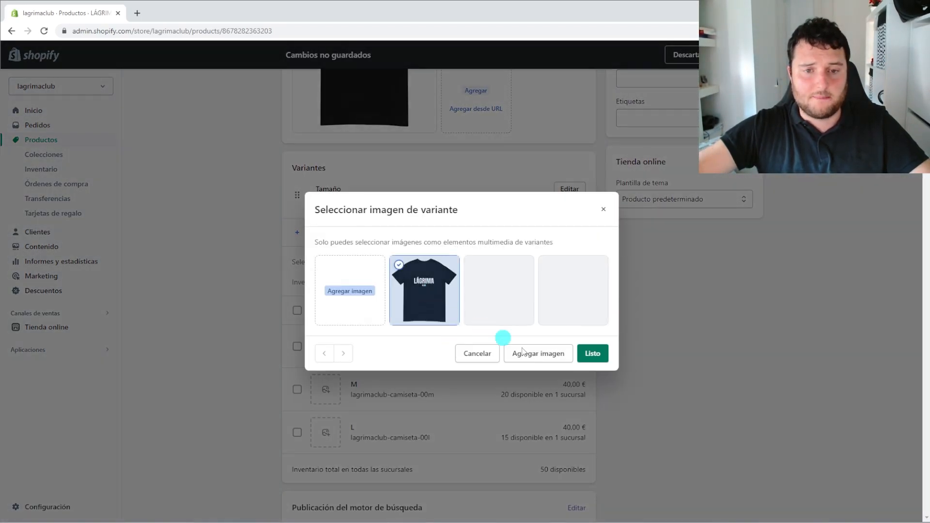
pyautogui.click(593, 355)
pyautogui.click(329, 387)
pyautogui.click(417, 291)
pyautogui.click(593, 354)
pyautogui.click(325, 432)
pyautogui.click(443, 296)
pyautogui.click(605, 356)
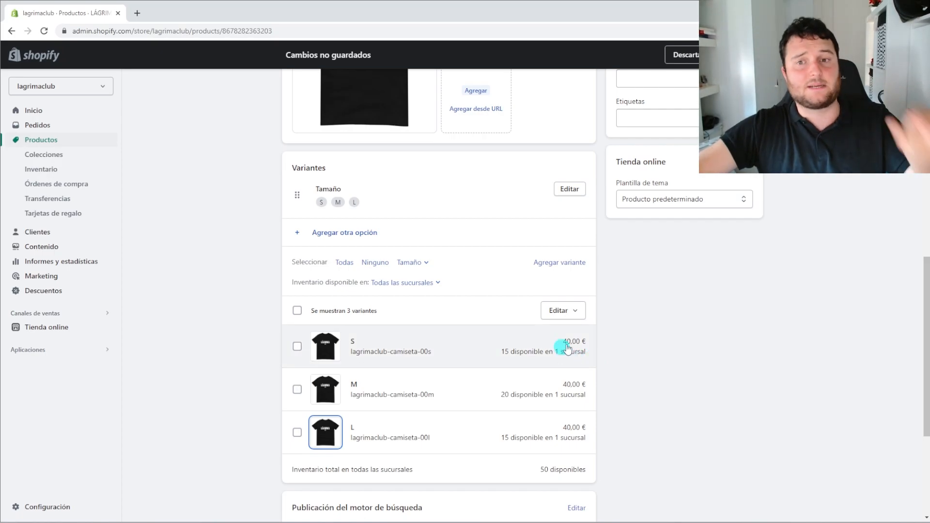
pyautogui.scroll(6, 698, 352)
pyautogui.scroll(5, 698, 352)
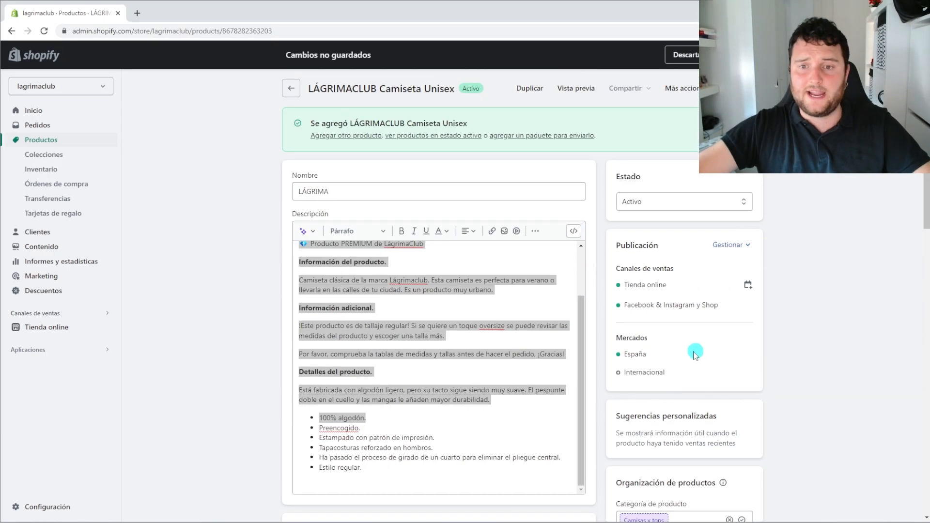
# Set the product status back to Activo
pyautogui.click(650, 208)
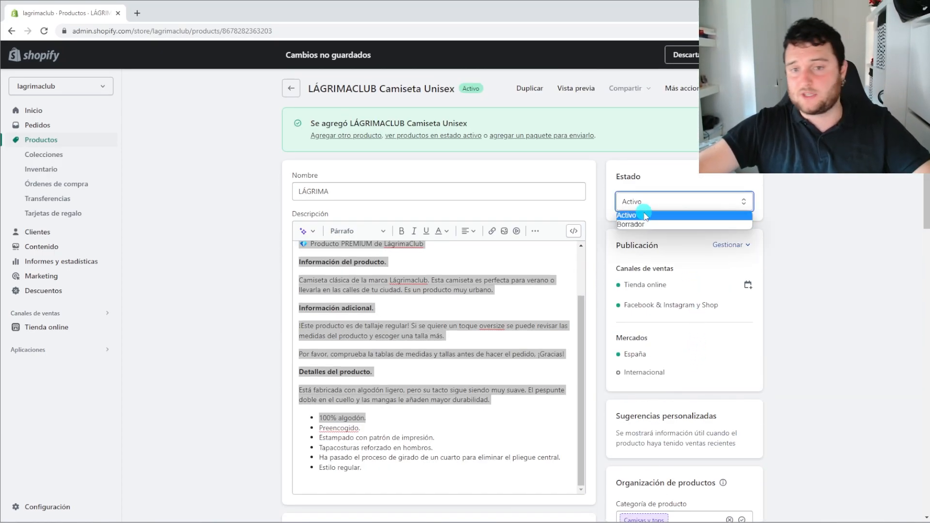
pyautogui.click(644, 213)
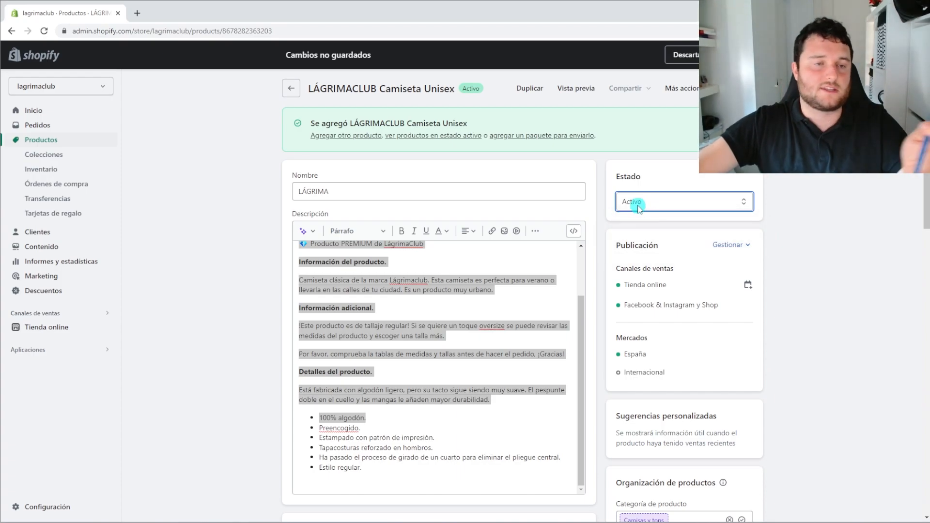
pyautogui.scroll(-1, 687, 203)
# Toggle Tienda online off and on in Gestionar canales de ventas, keeping all three channels
pyautogui.click(734, 194)
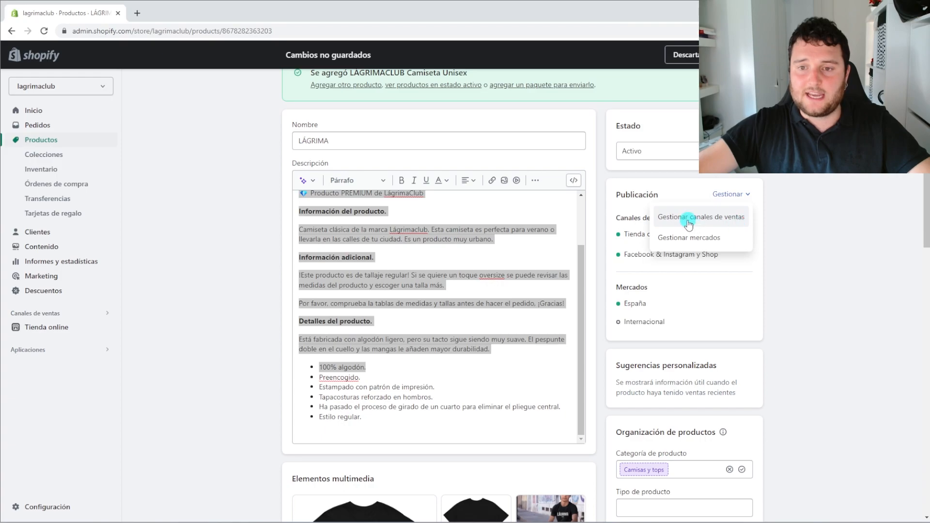
pyautogui.click(688, 222)
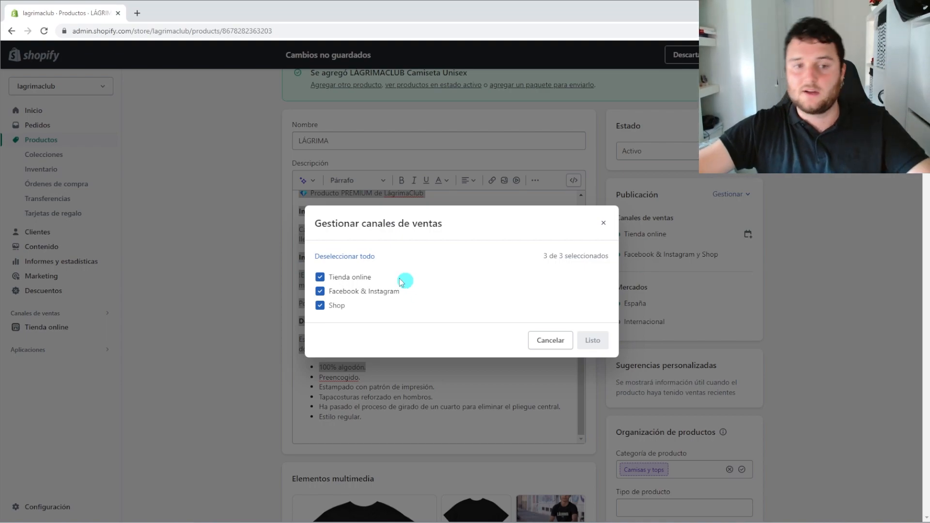
pyautogui.click(320, 277)
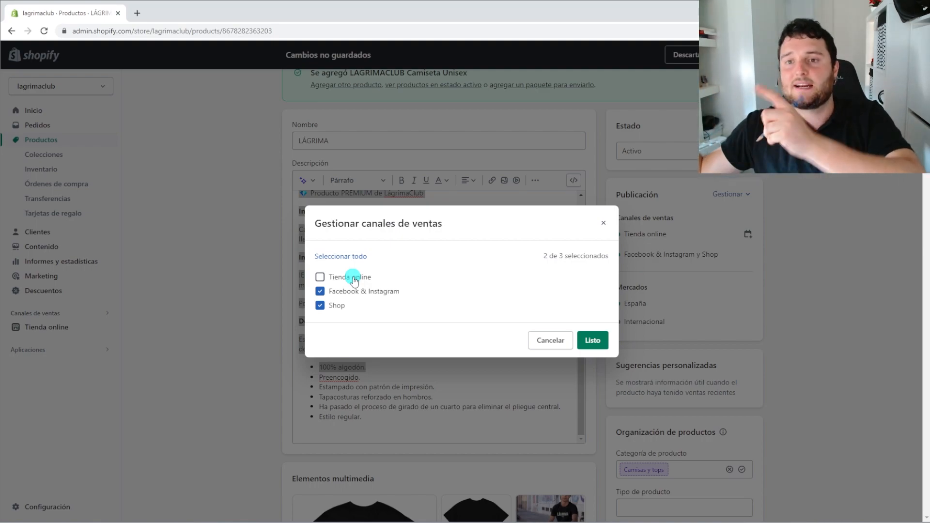
pyautogui.click(320, 276)
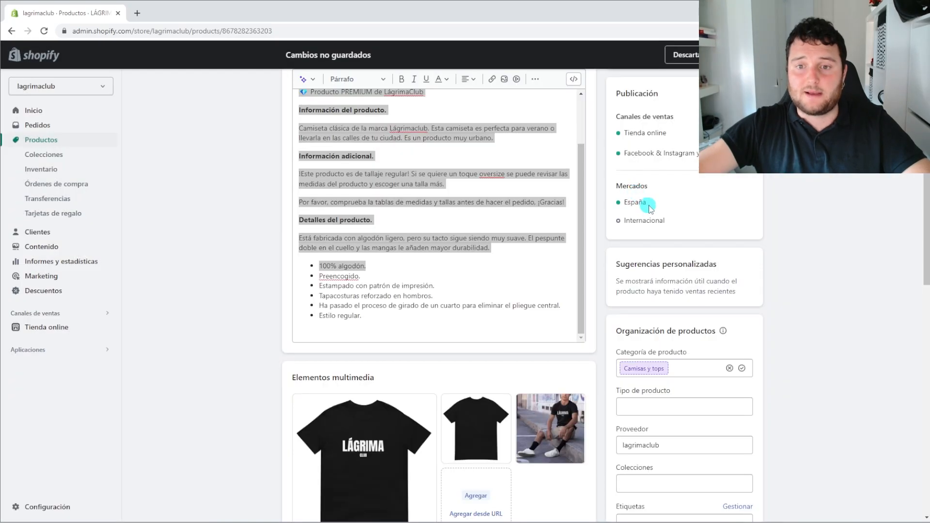
pyautogui.moveTo(647, 204); pyautogui.dragTo(619, 207)
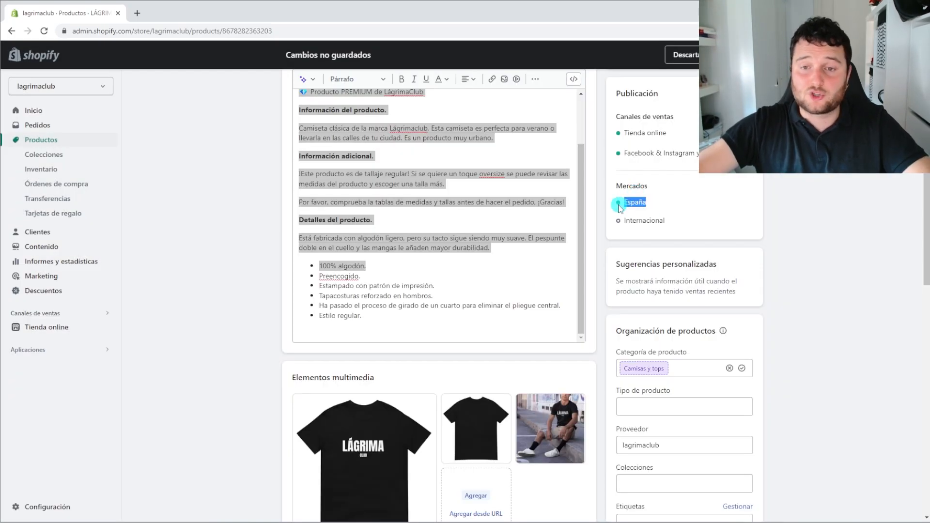
pyautogui.moveTo(669, 221); pyautogui.dragTo(624, 220)
pyautogui.doubleClick(700, 221)
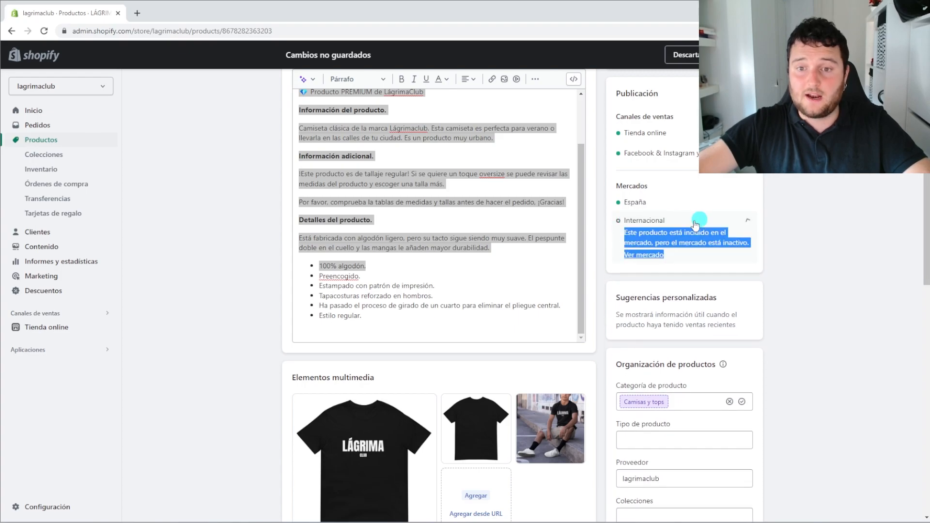
pyautogui.click(702, 220)
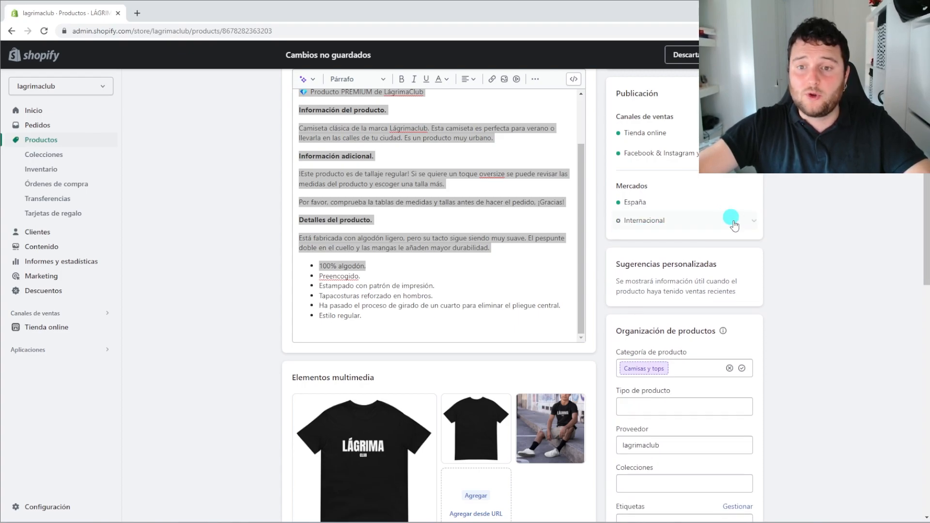
pyautogui.click(732, 222)
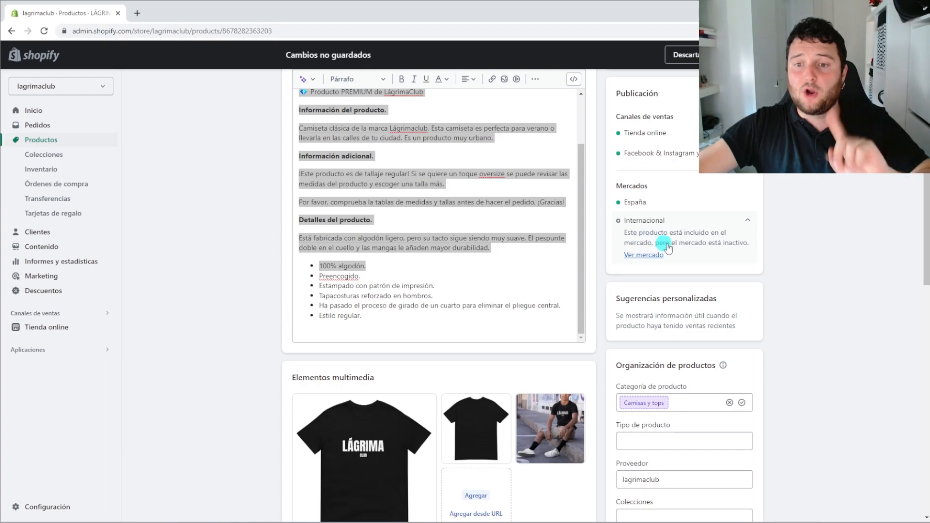
pyautogui.click(748, 219)
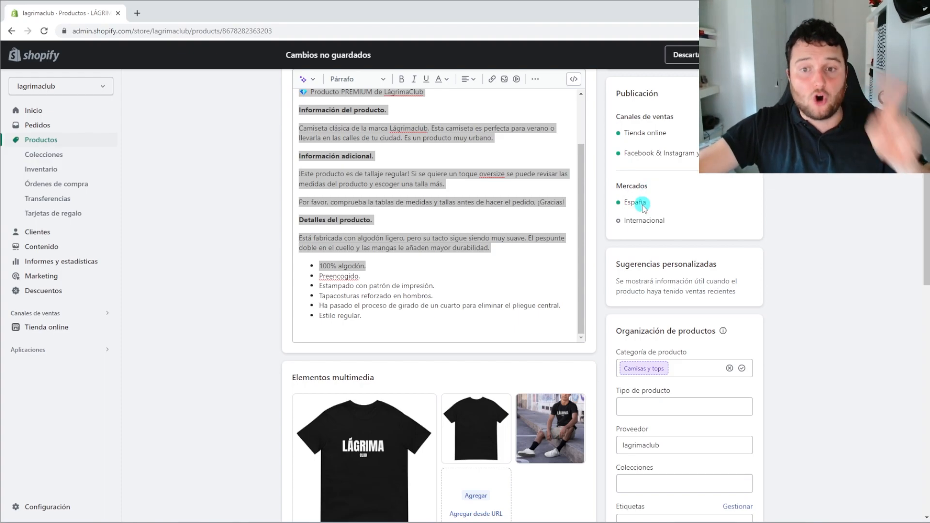
pyautogui.moveTo(646, 205); pyautogui.dragTo(622, 207)
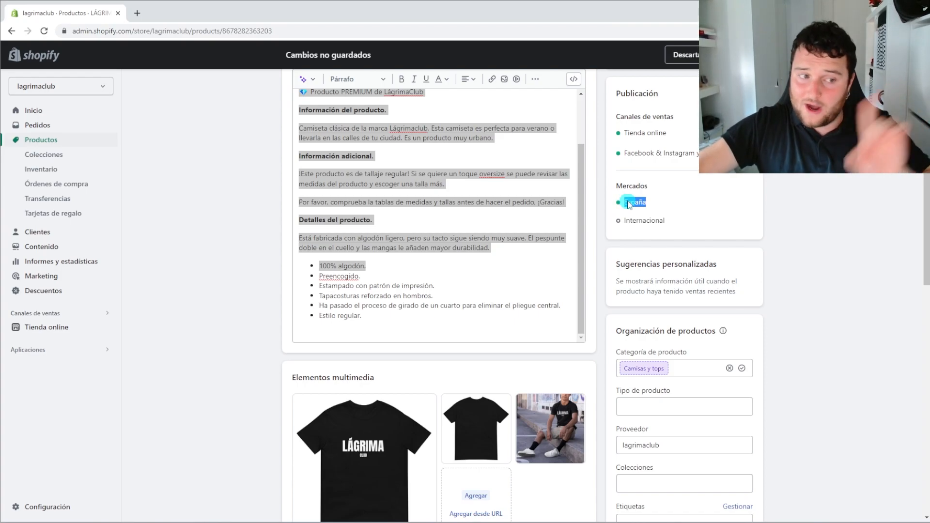
pyautogui.click(664, 202)
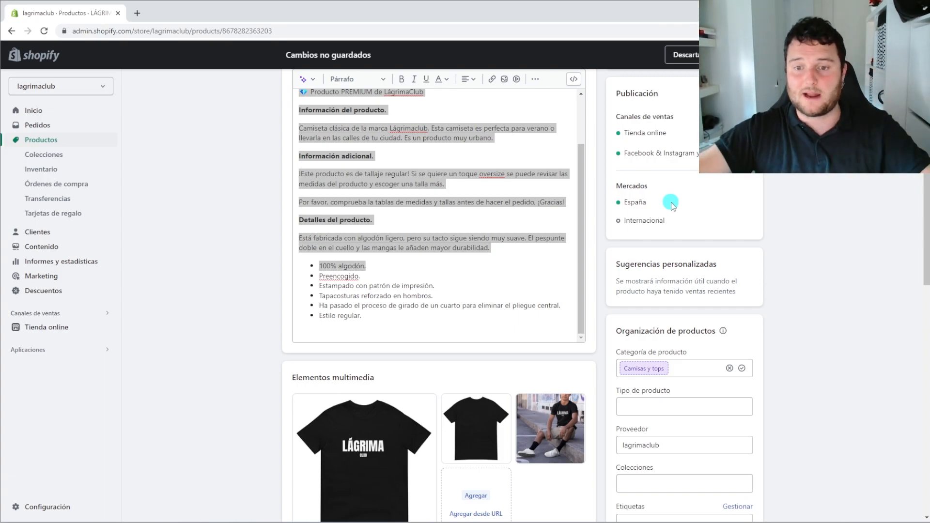
pyautogui.scroll(-2, 671, 203)
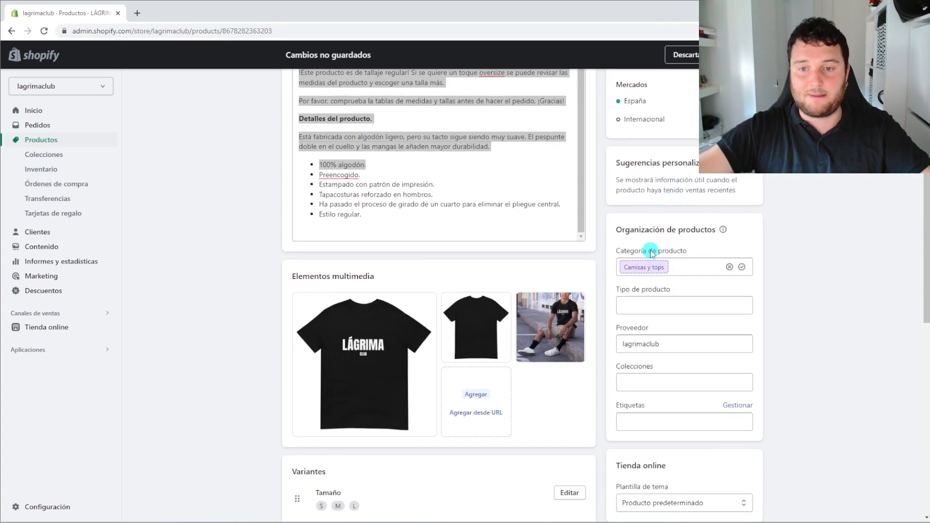
# Click into the product type and vendor fields, dismissing the vendor suggestions unchanged
pyautogui.scroll(-1, 668, 264)
pyautogui.click(636, 254)
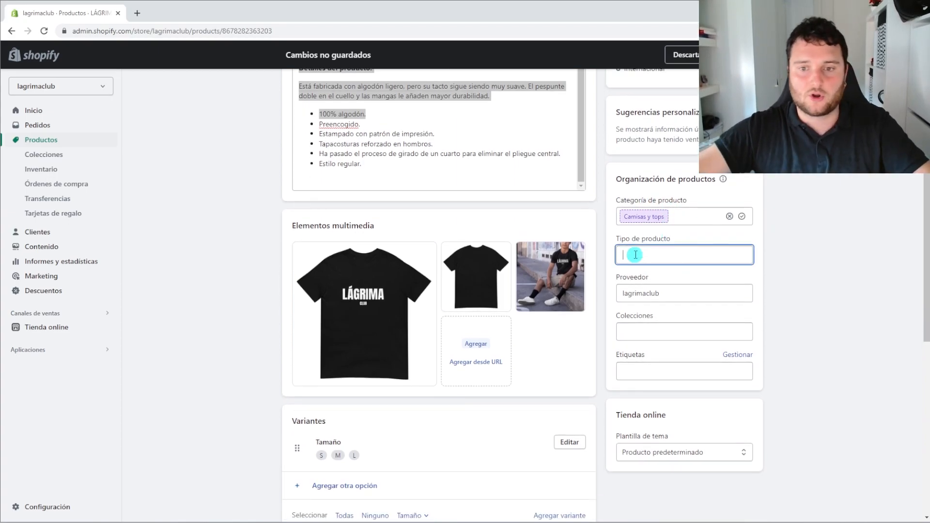
pyautogui.scroll(-1, 635, 255)
pyautogui.click(654, 243)
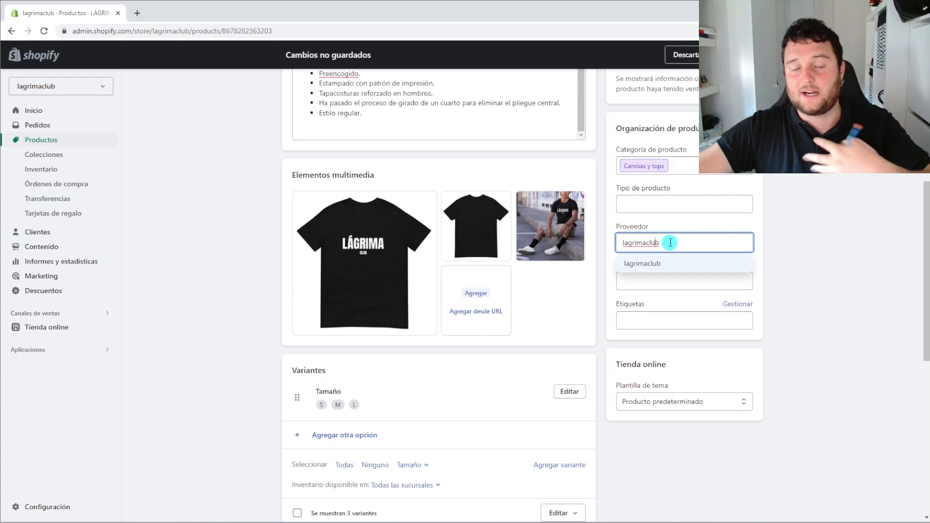
pyautogui.click(800, 261)
# Tick Página de inicio and CAMISETAS alongside LÁGRIMACLUB, leaving SUDADERAS unticked
pyautogui.click(683, 280)
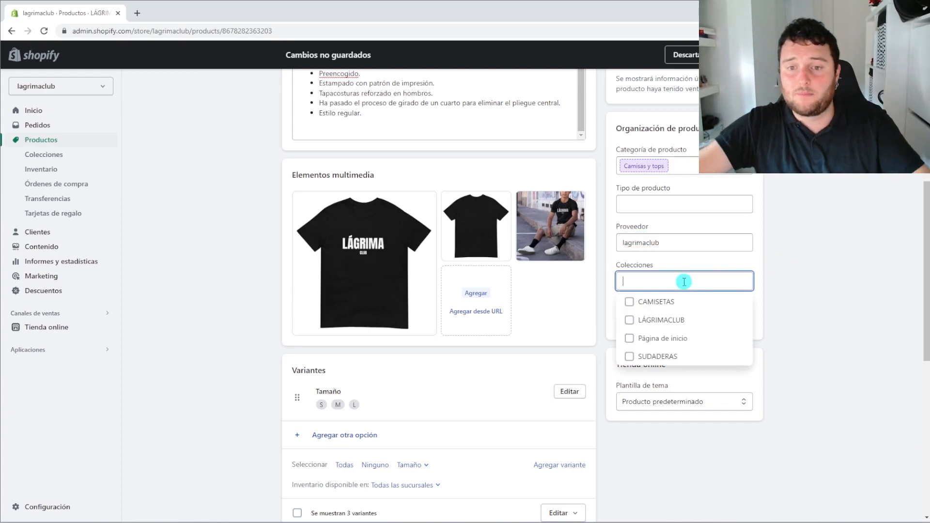
pyautogui.click(629, 356)
pyautogui.click(629, 338)
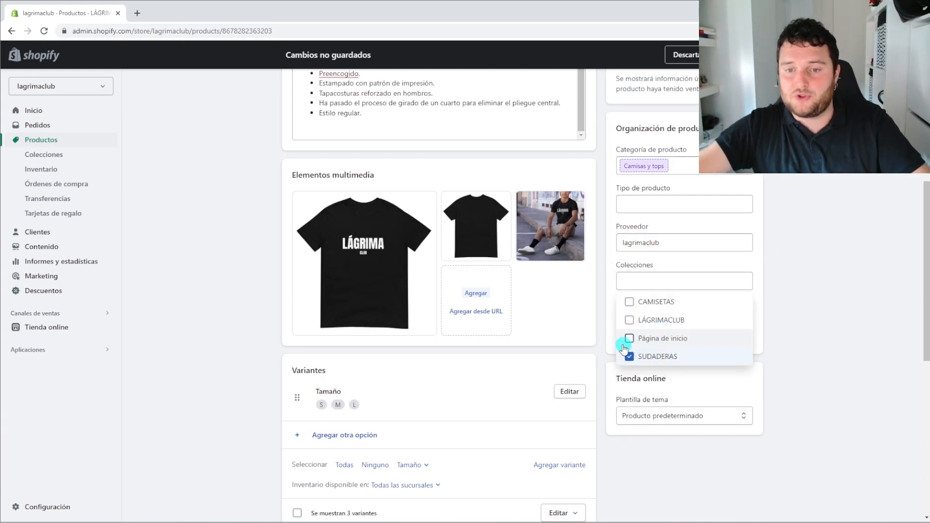
pyautogui.click(626, 357)
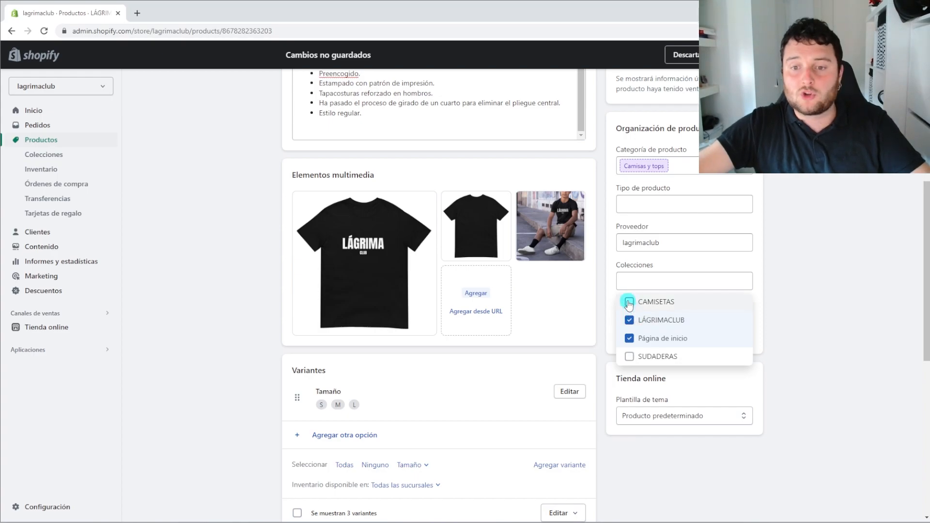
pyautogui.click(629, 303)
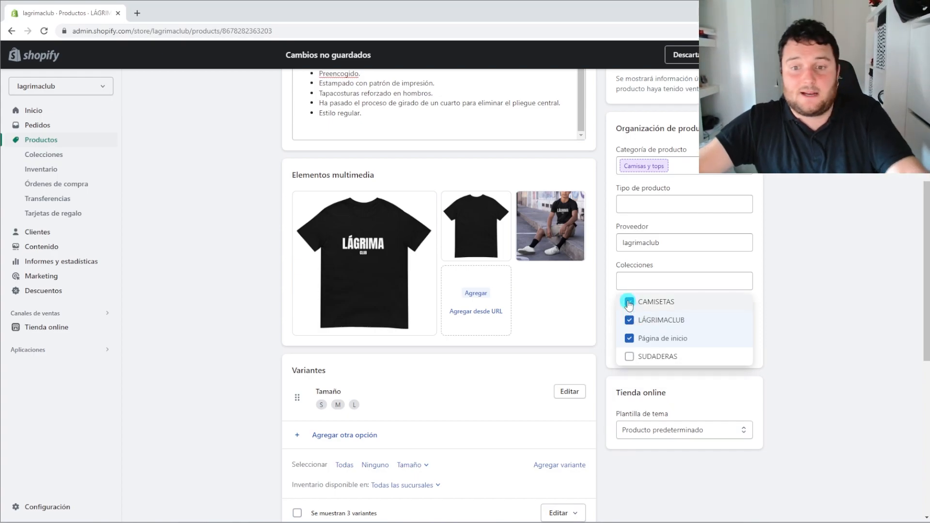
pyautogui.click(830, 346)
pyautogui.click(650, 352)
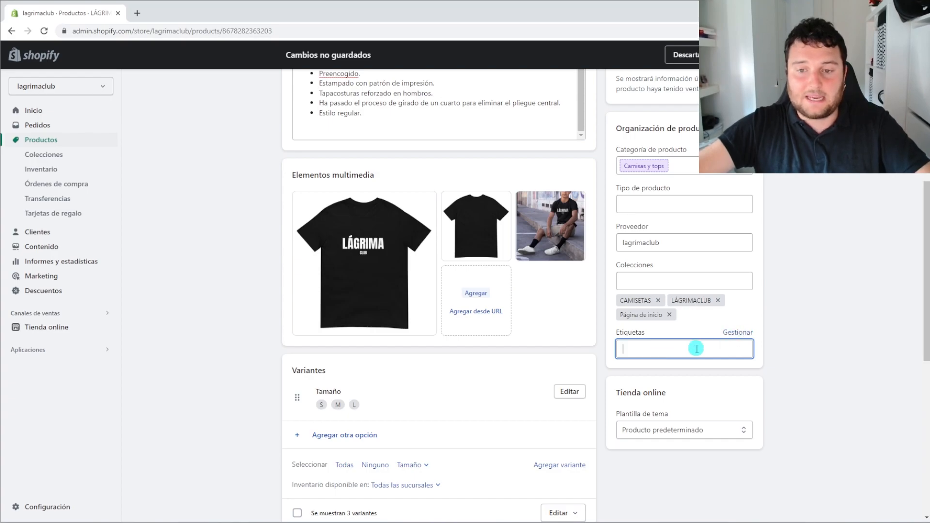
# Erase the partial 'co' tag so Etiquetas stays empty, then bring up Plantilla de tema
pyautogui.write('co')
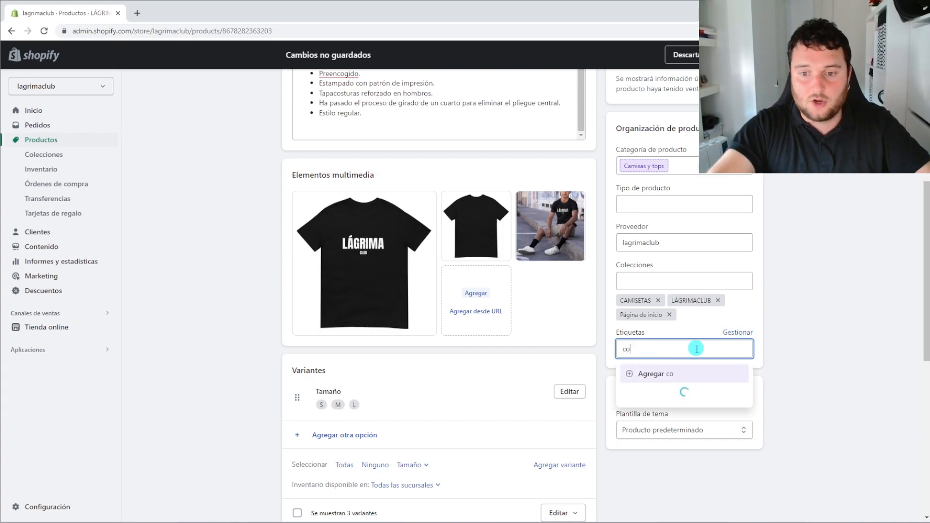
pyautogui.press('BackSpace')
pyautogui.press('BackSpace')
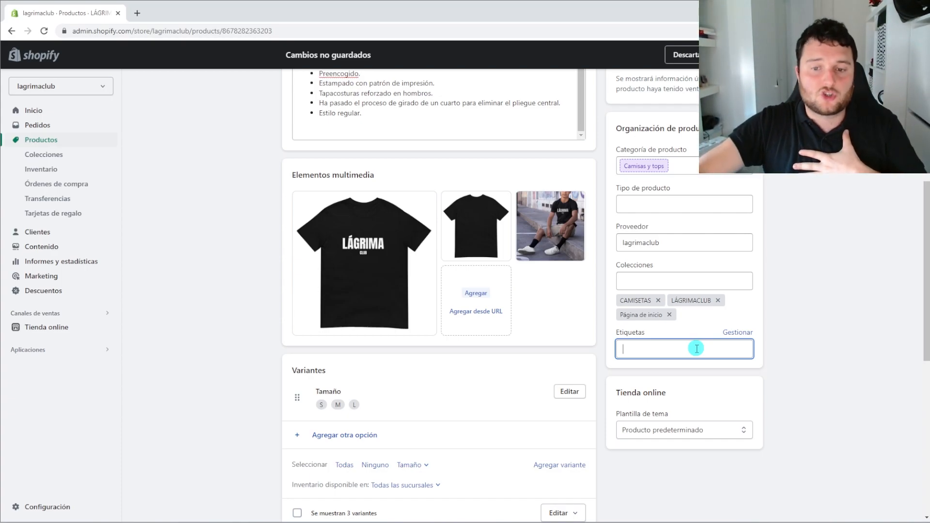
pyautogui.click(692, 431)
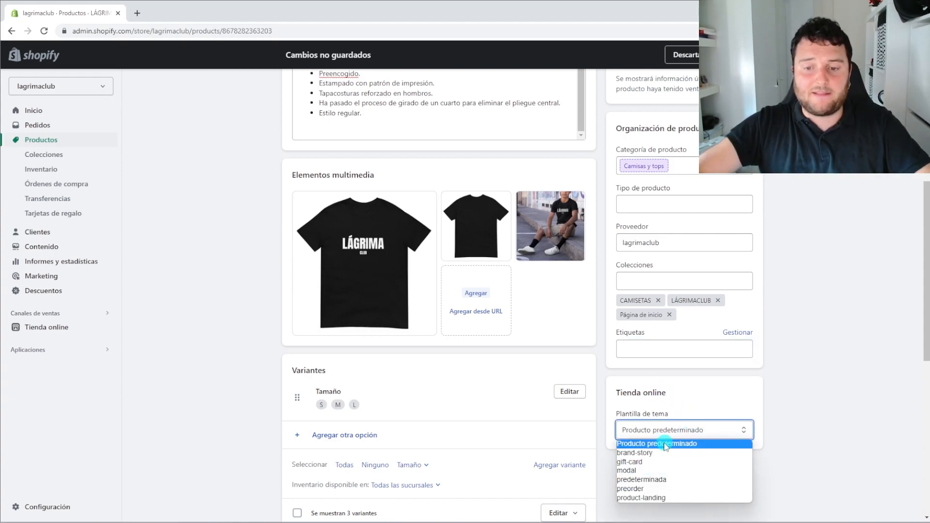
# Choose 'predeterminada' as the product's theme template and review the product page
pyautogui.click(650, 480)
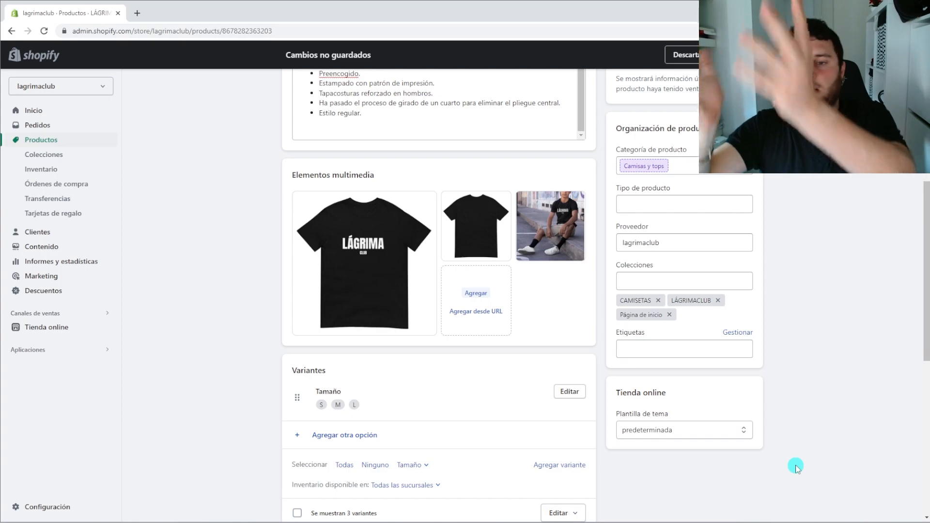
pyautogui.click(704, 431)
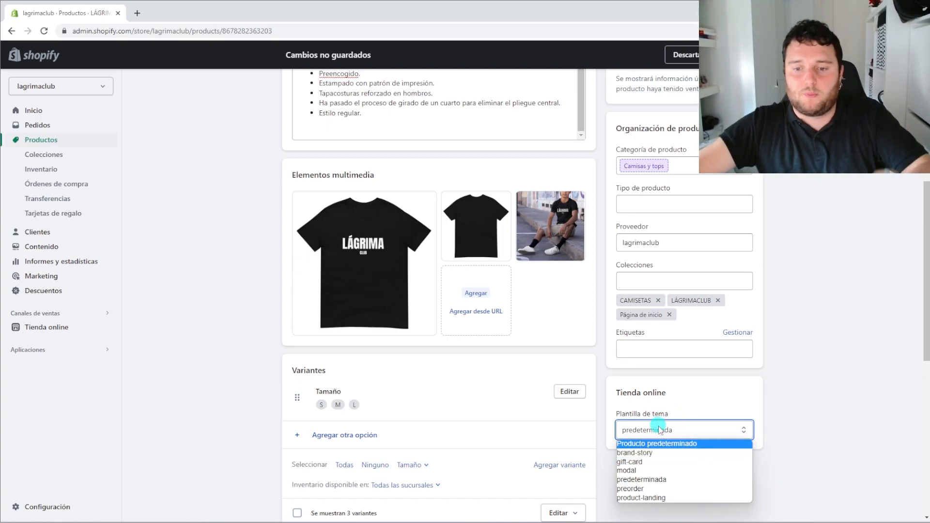
pyautogui.click(671, 483)
pyautogui.scroll(3, 691, 254)
pyautogui.scroll(-7, 674, 293)
pyautogui.scroll(-4, 677, 290)
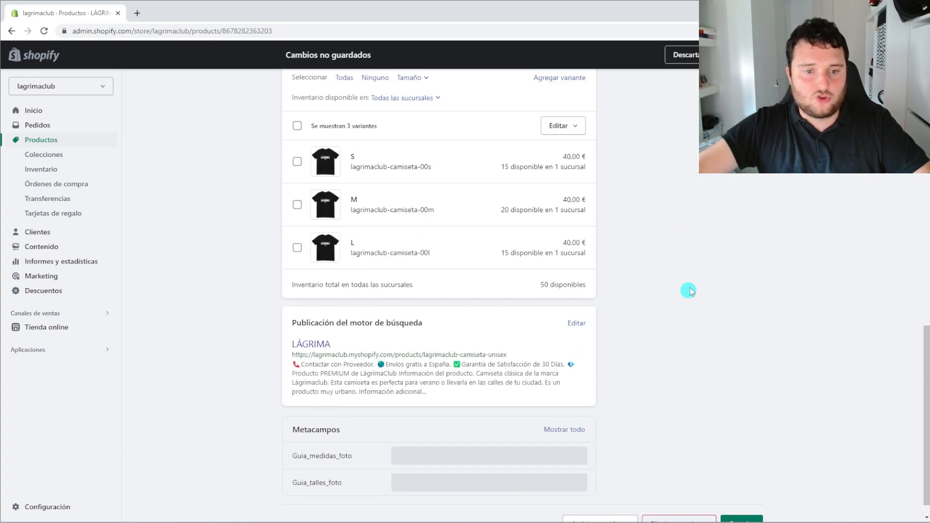
pyautogui.scroll(15, 687, 242)
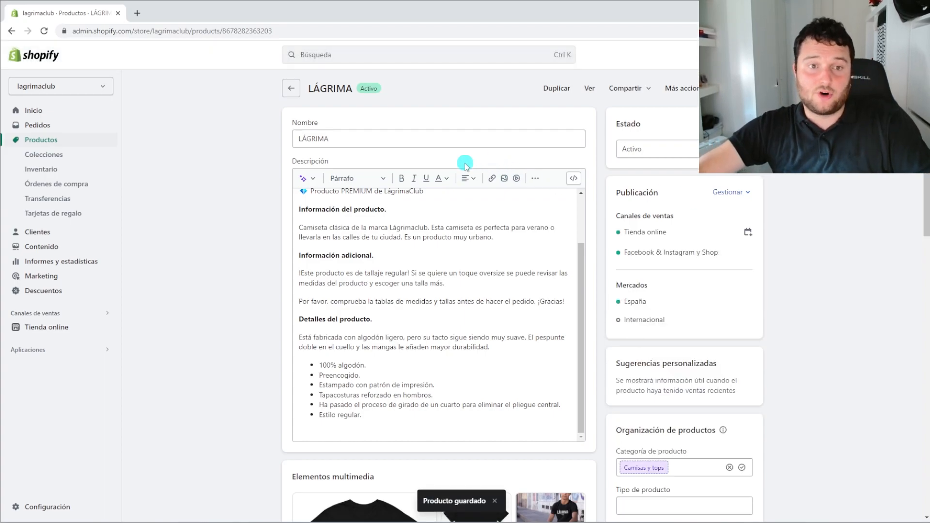
# Rename the product to 'LÁGRIMACLUB Camiseta Unisex', save it, and go back to Productos
pyautogui.click(355, 137)
pyautogui.write('CLUB Cam')
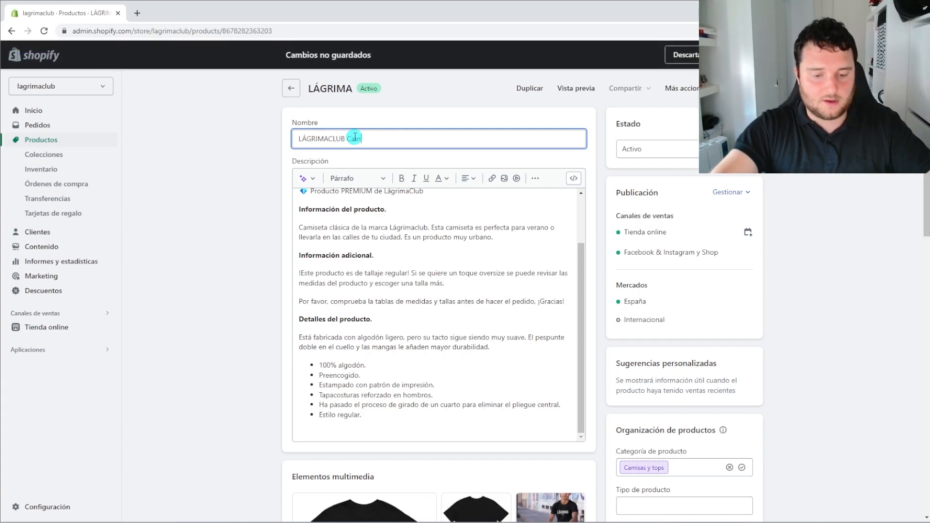
pyautogui.write('iseta Unis')
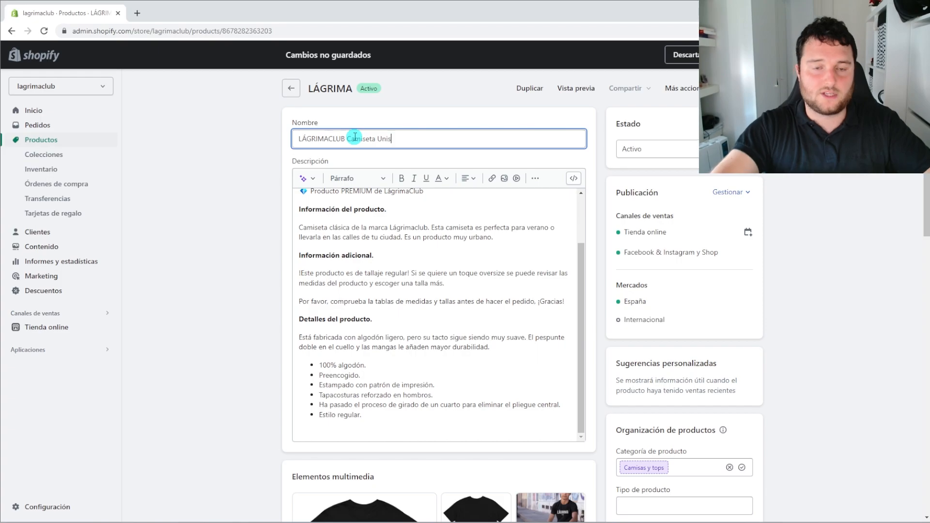
pyautogui.write('ex')
pyautogui.click(157, 164)
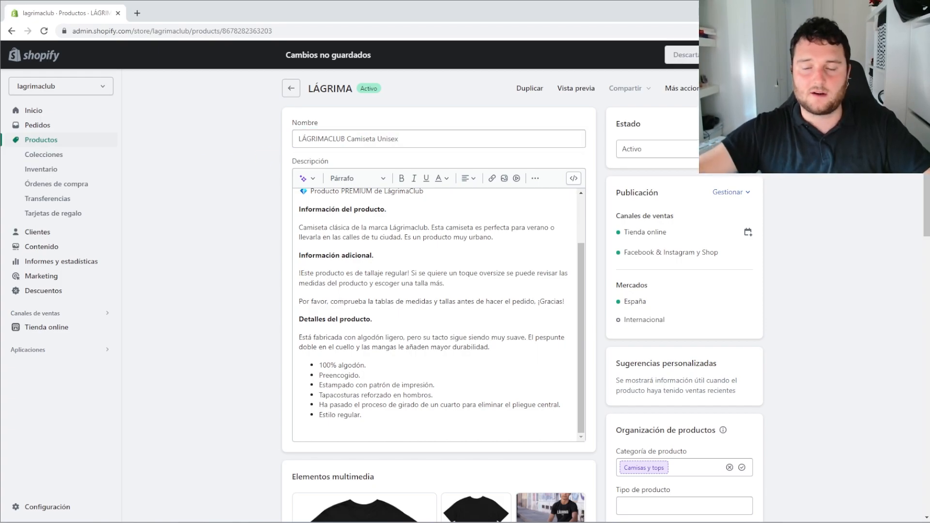
pyautogui.click(641, 253)
pyautogui.scroll(-15, 630, 264)
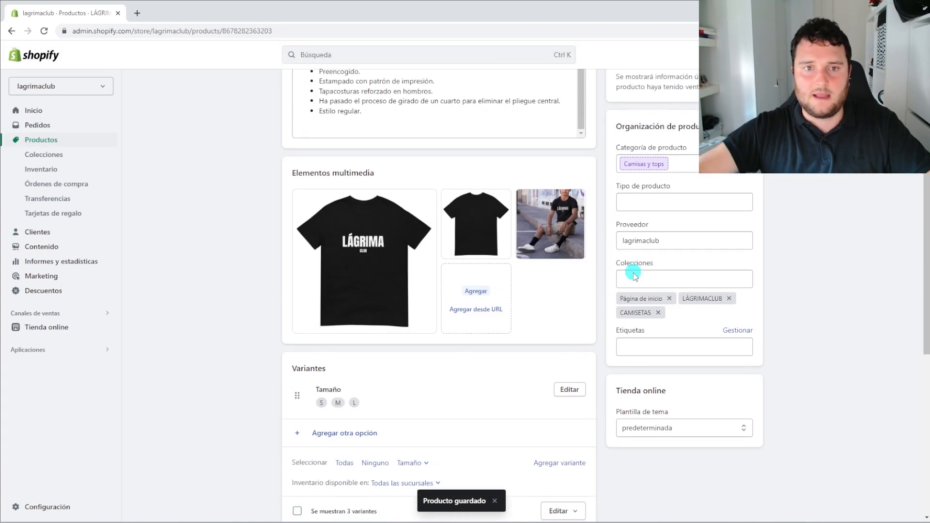
pyautogui.scroll(2, 458, 353)
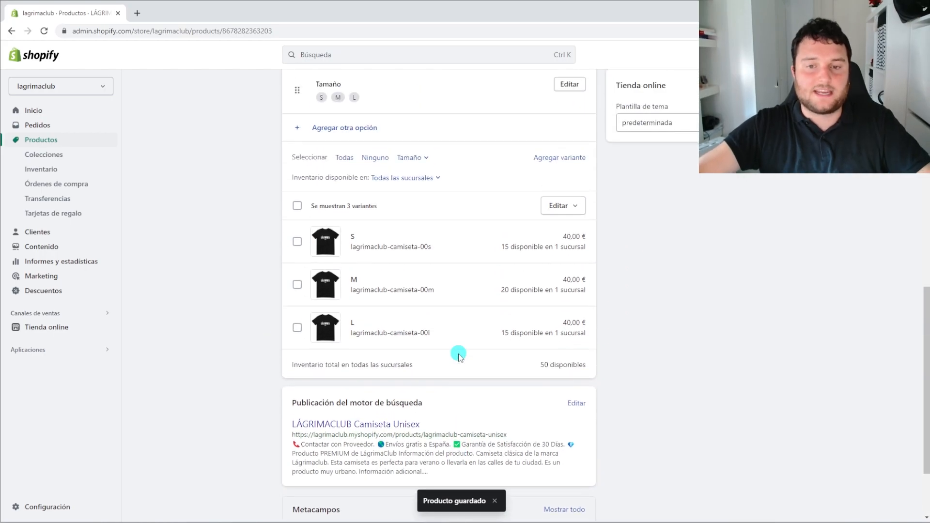
pyautogui.click(67, 140)
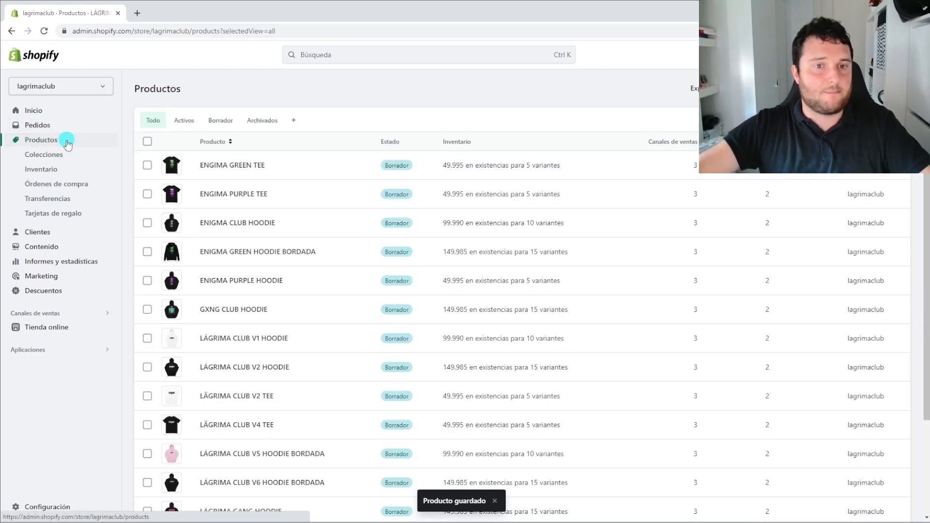
# Filter Productos to the Activos tab, showing only LÁGRIMACLUB Camiseta Unisex, then go to Configuración
pyautogui.click(185, 121)
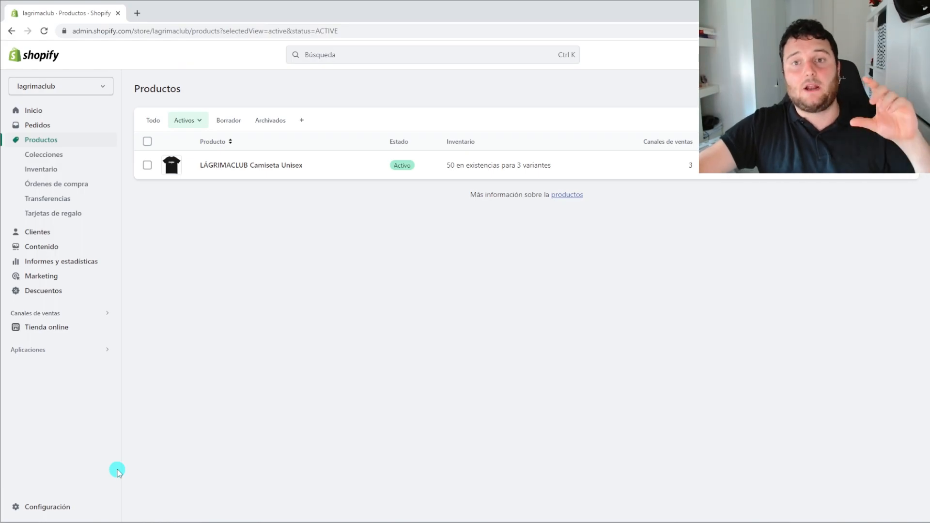
pyautogui.click(27, 516)
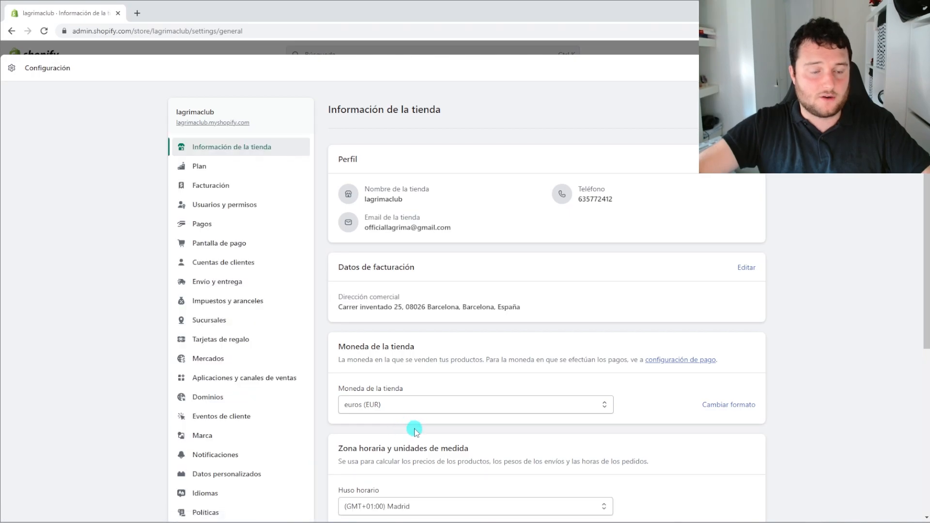
# Go to Envío y entrega and manage the Envío Rápido custom rate profile
pyautogui.click(228, 281)
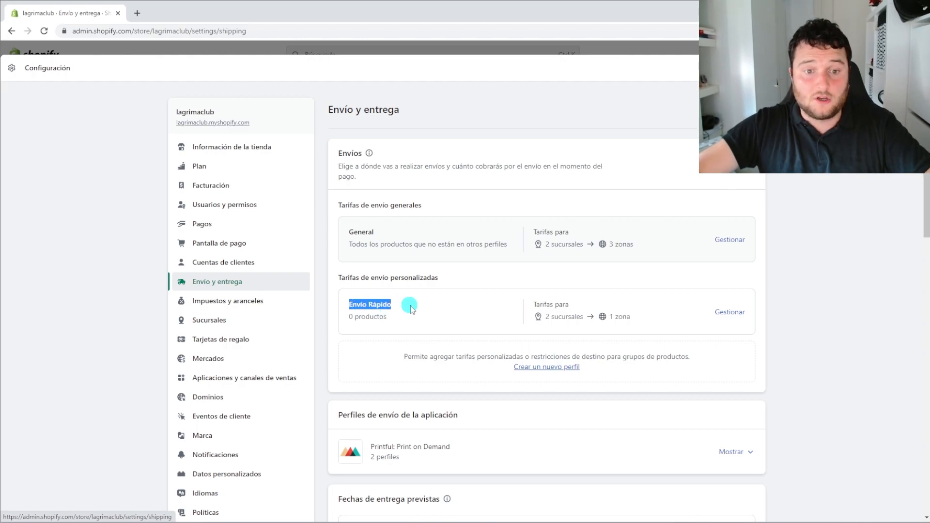
pyautogui.moveTo(410, 309); pyautogui.dragTo(599, 317)
pyautogui.click(726, 311)
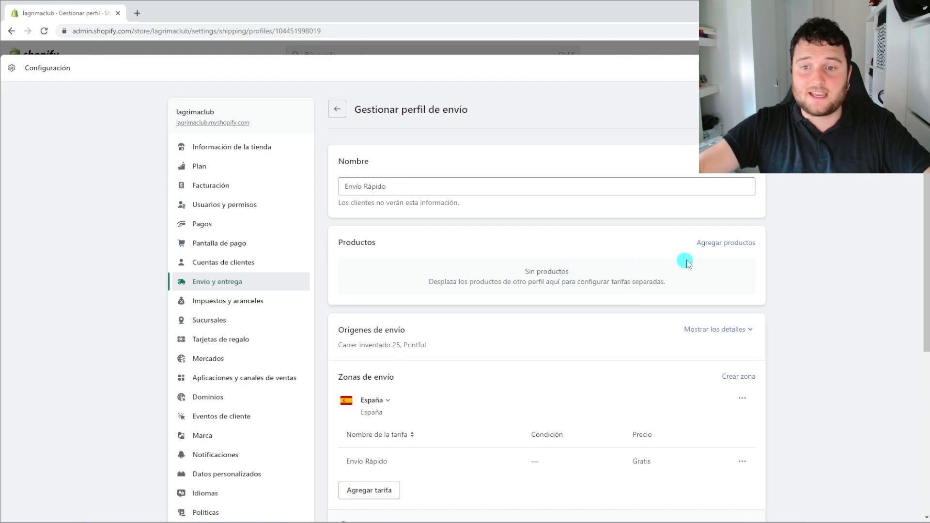
# Search 'LÁGRIMA' and add LÁGRIMACLUB Camiseta Unisex with its 3 variants to Envío Rápido
pyautogui.click(721, 245)
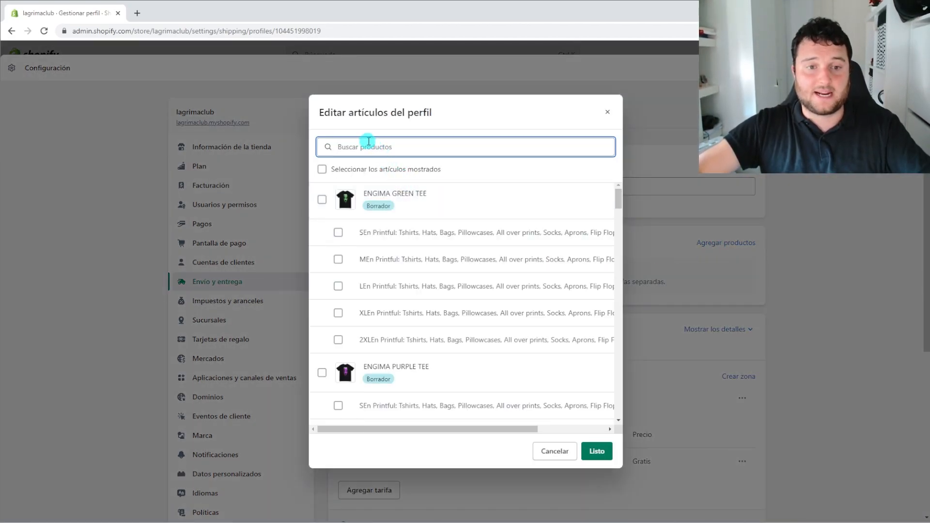
pyautogui.write('LÁGRIMA')
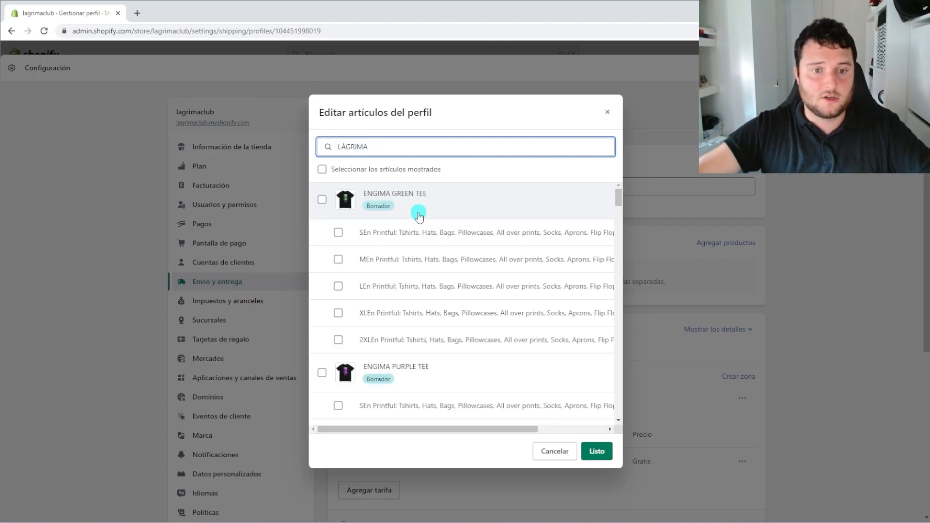
pyautogui.scroll(-5, 416, 213)
pyautogui.scroll(-15, 419, 216)
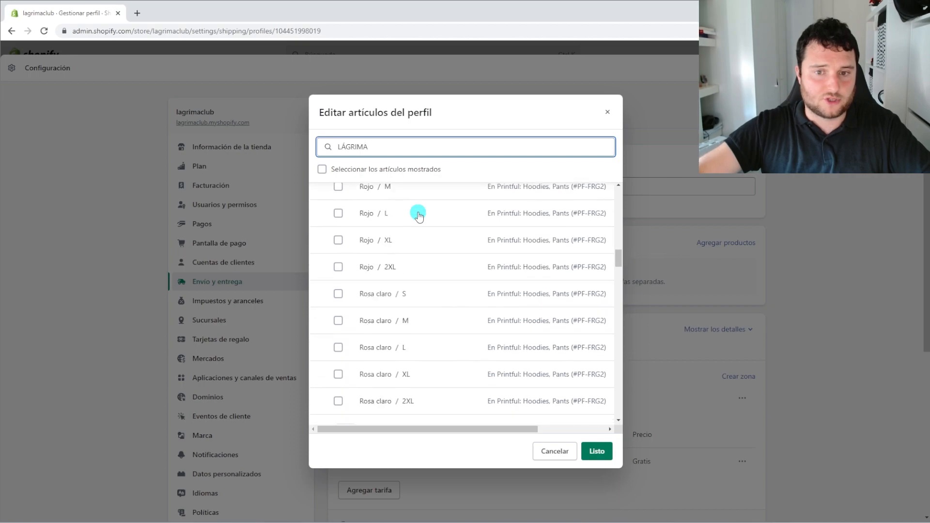
pyautogui.scroll(-15, 418, 216)
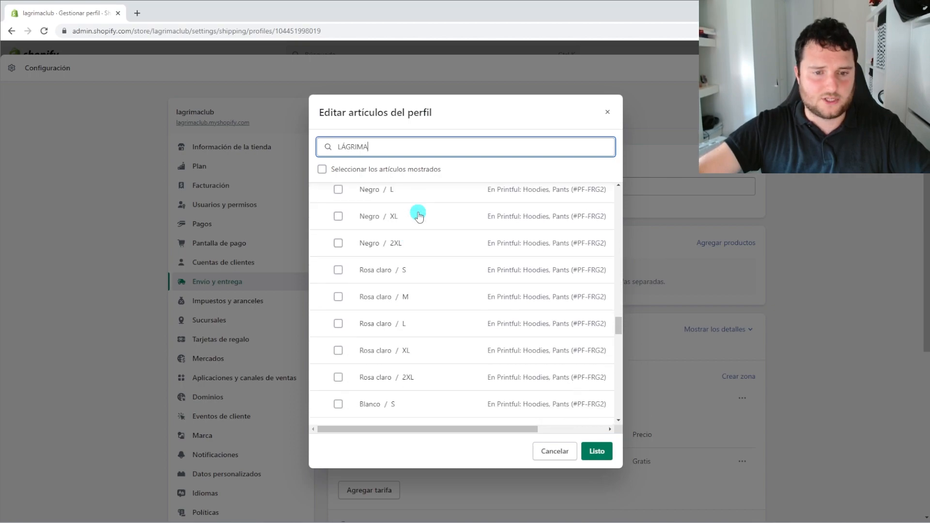
pyautogui.scroll(-11, 418, 215)
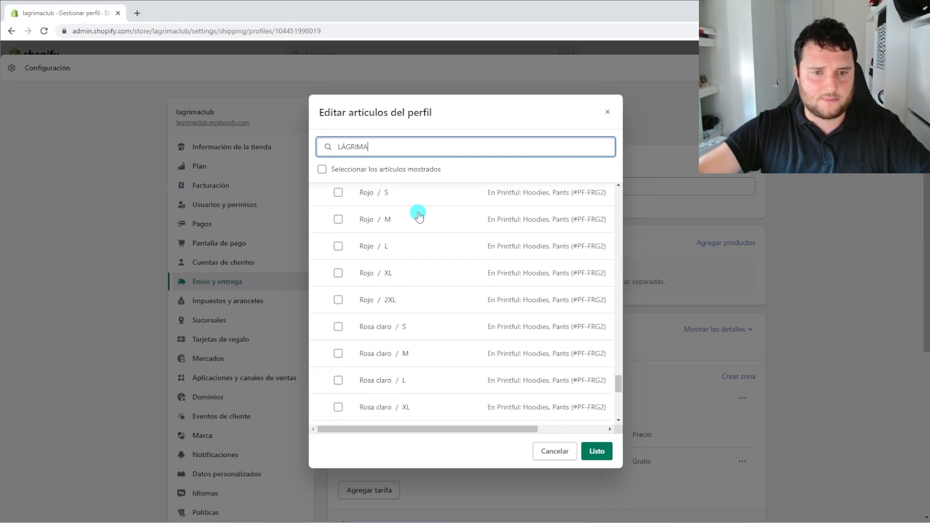
pyautogui.scroll(-5, 419, 216)
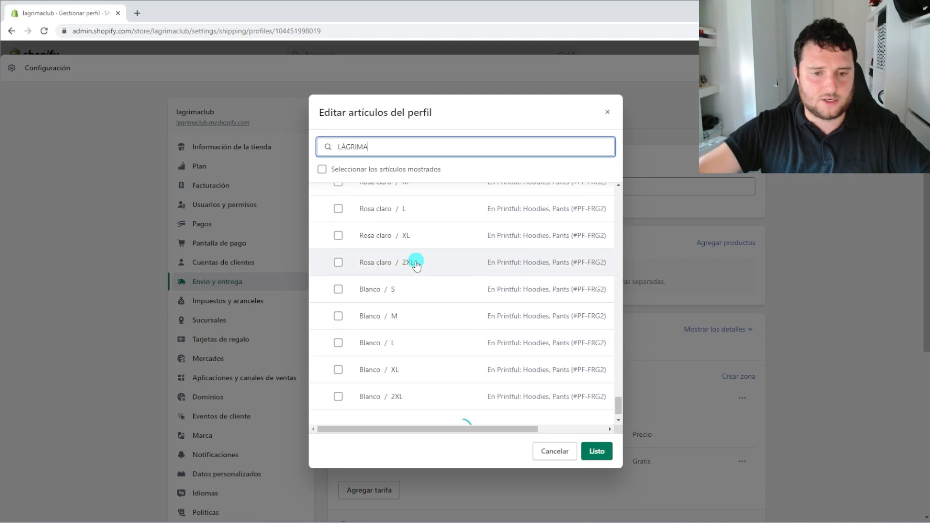
pyautogui.scroll(-10, 416, 263)
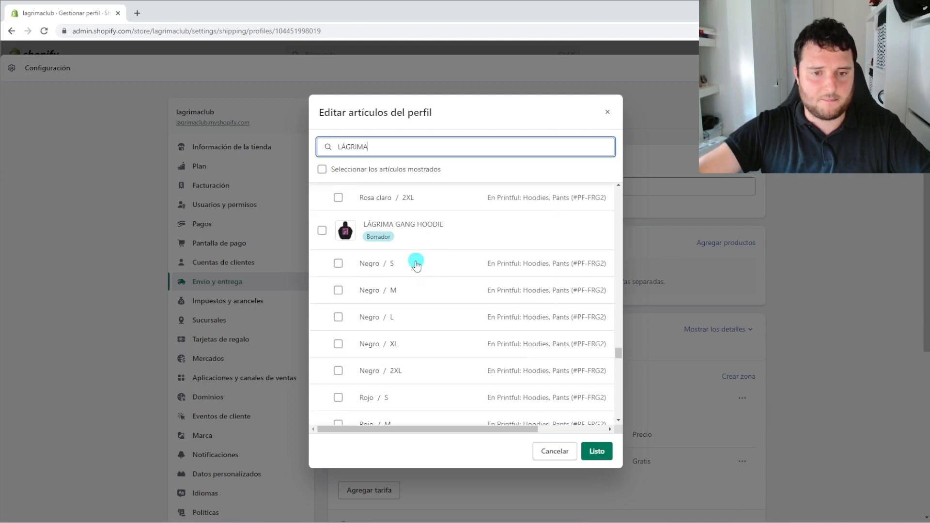
pyautogui.scroll(-10, 417, 264)
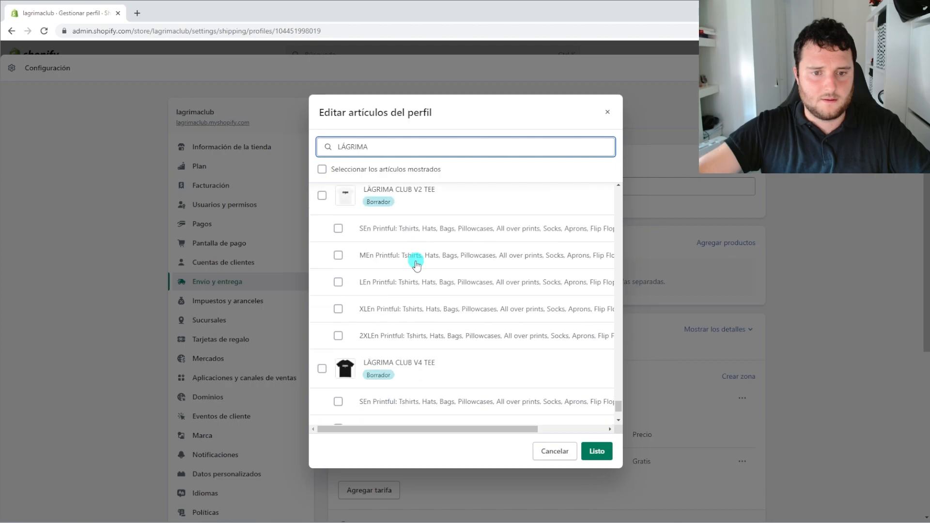
pyautogui.click(322, 229)
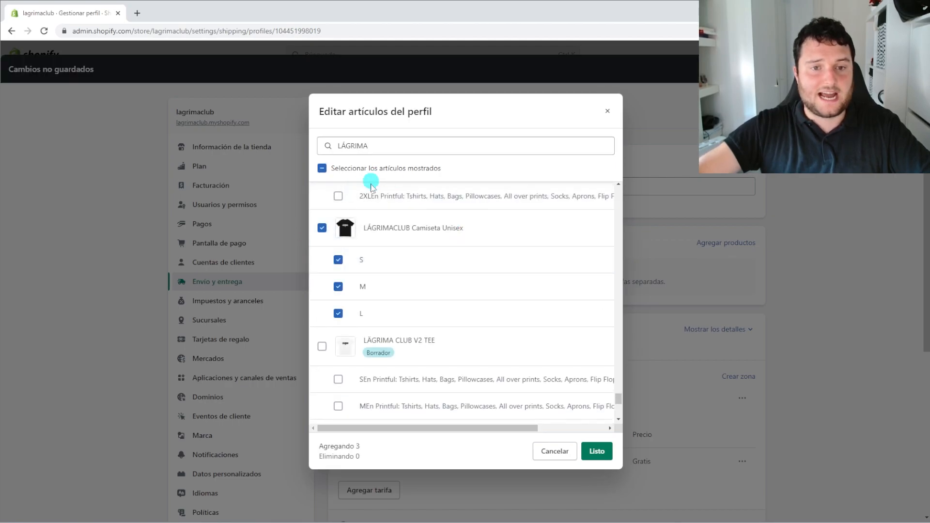
pyautogui.click(595, 456)
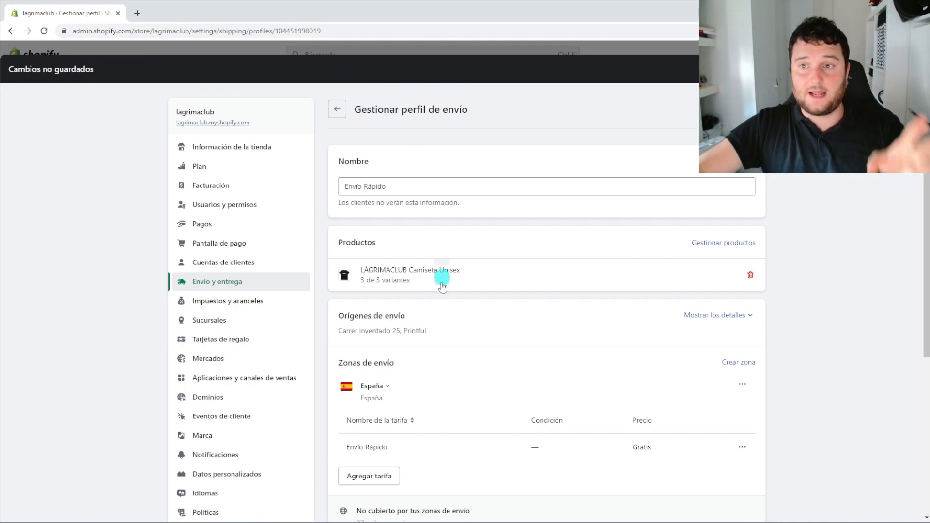
pyautogui.click(421, 286)
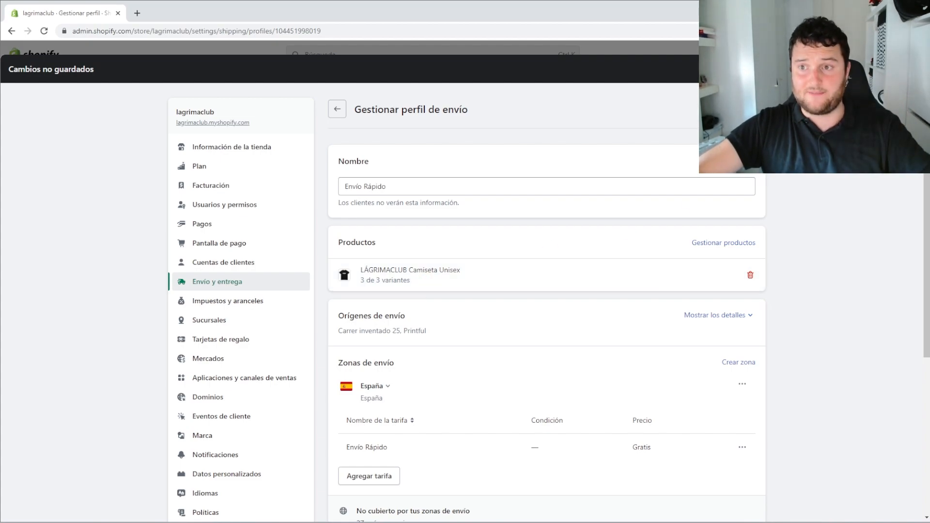
# Save the Envío Rápido profile changes and exit Configuración back to Productos
pyautogui.click(900, 69)
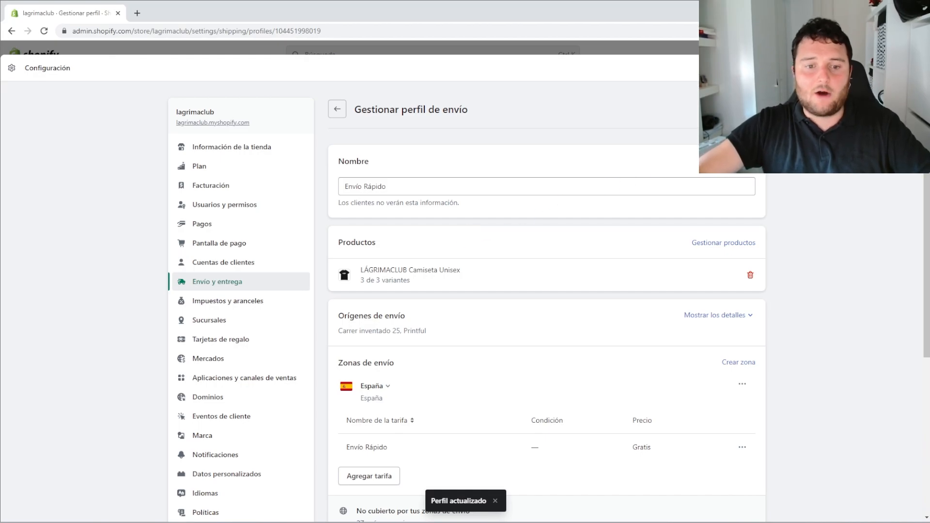
pyautogui.click(914, 68)
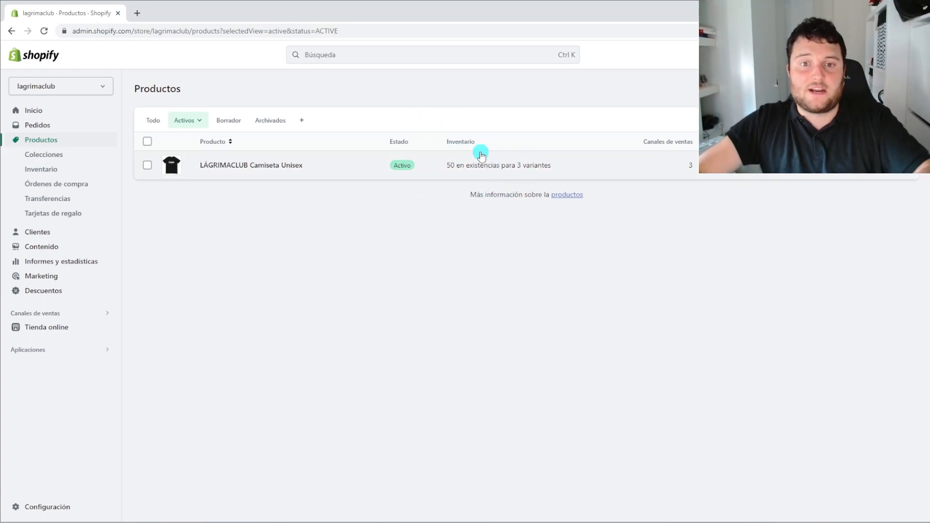
# Check the TESTGRATIS code under Descuentos, then go to the Tienda online Temas page
pyautogui.click(43, 291)
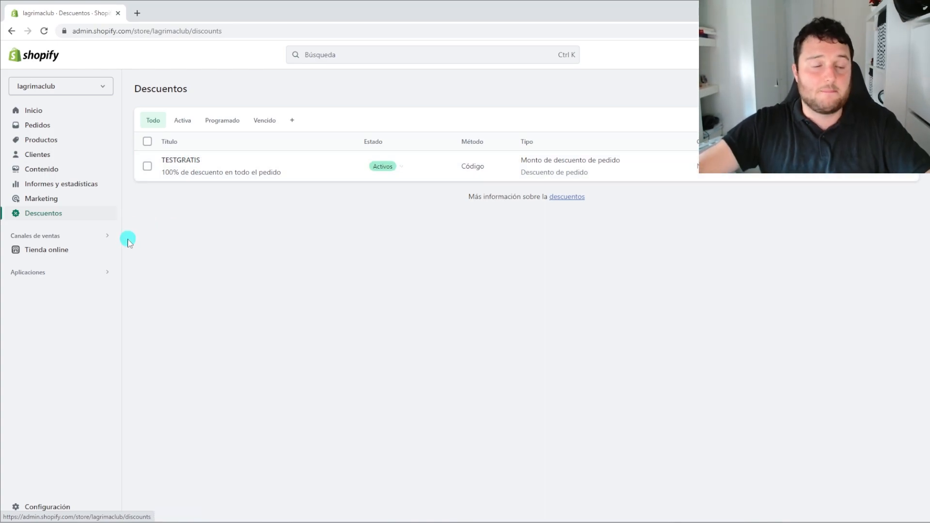
pyautogui.click(68, 251)
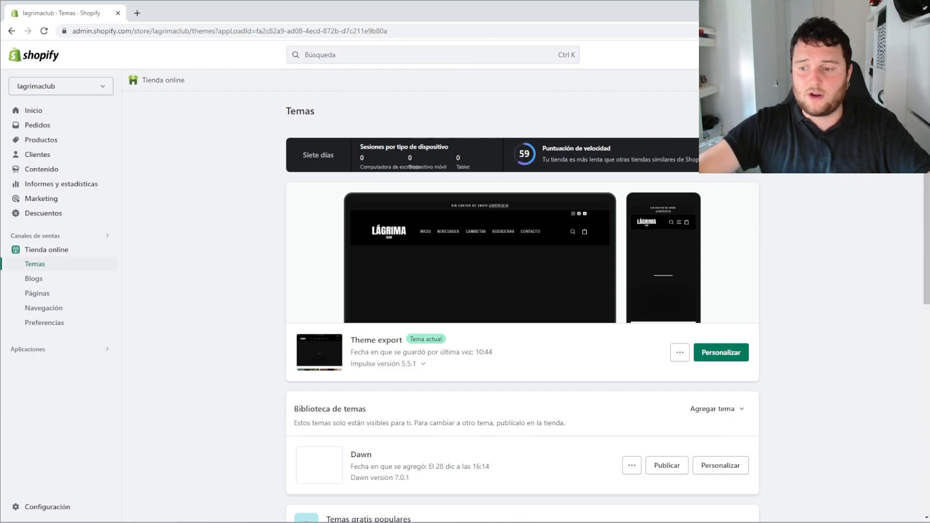
# Open the live storefront in a new tab, reload it and return to its home page
pyautogui.click(727, 111)
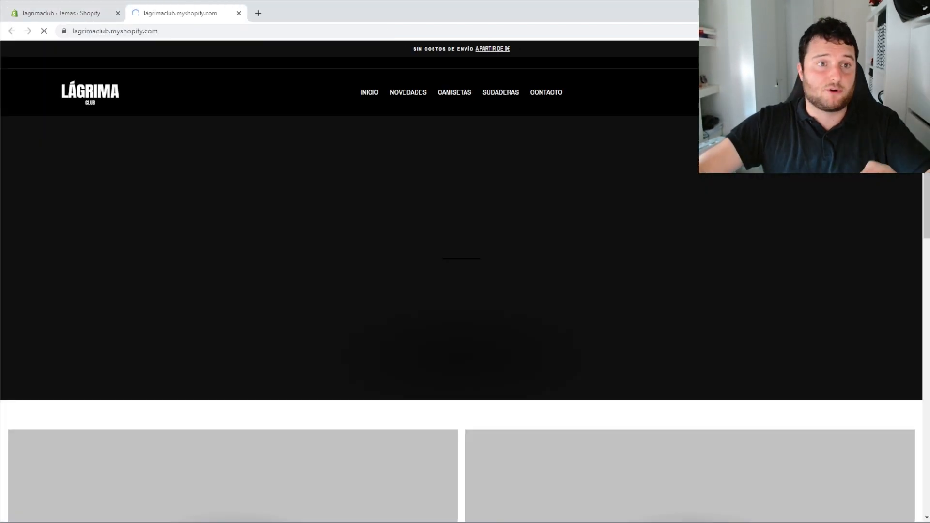
pyautogui.click(62, 30)
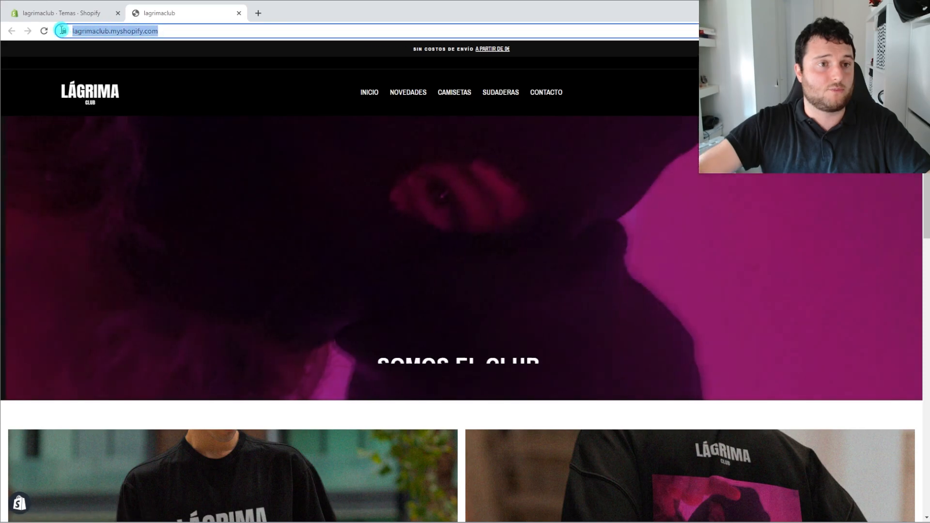
pyautogui.press('Return')
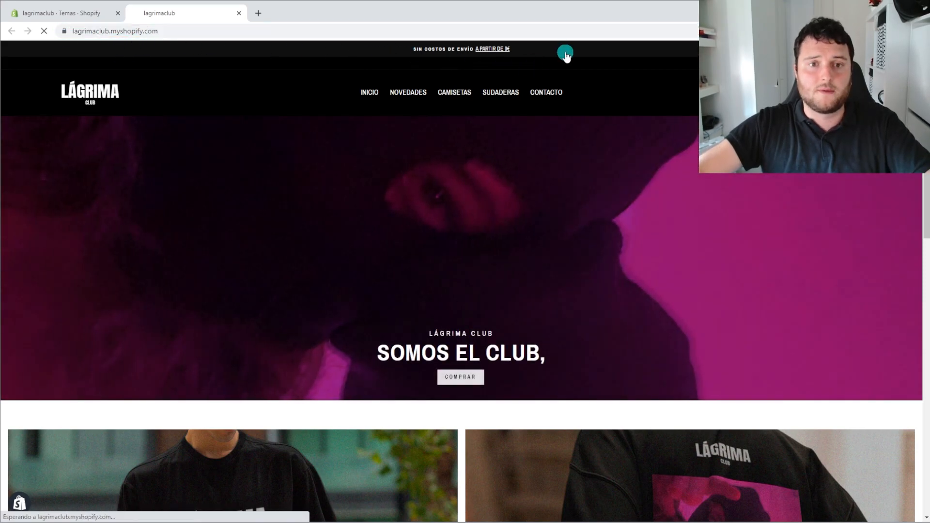
pyautogui.click(368, 92)
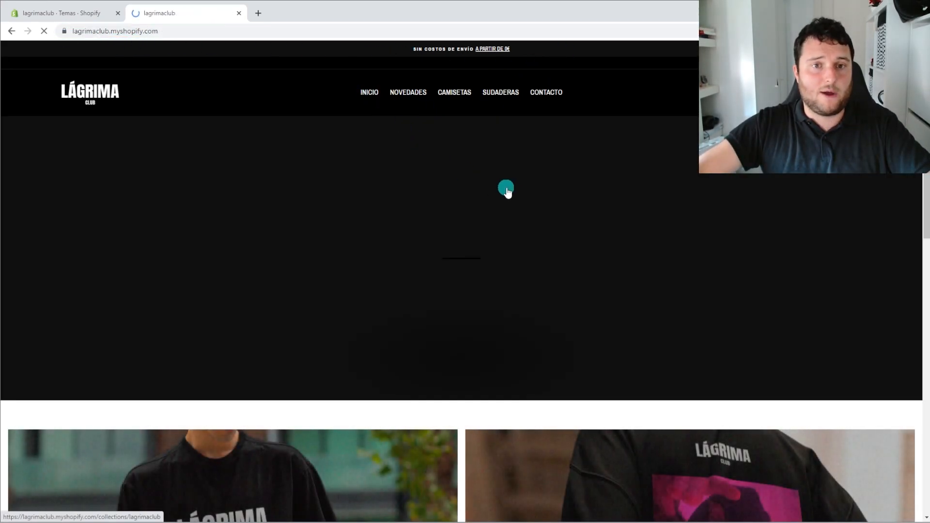
pyautogui.scroll(-10, 506, 191)
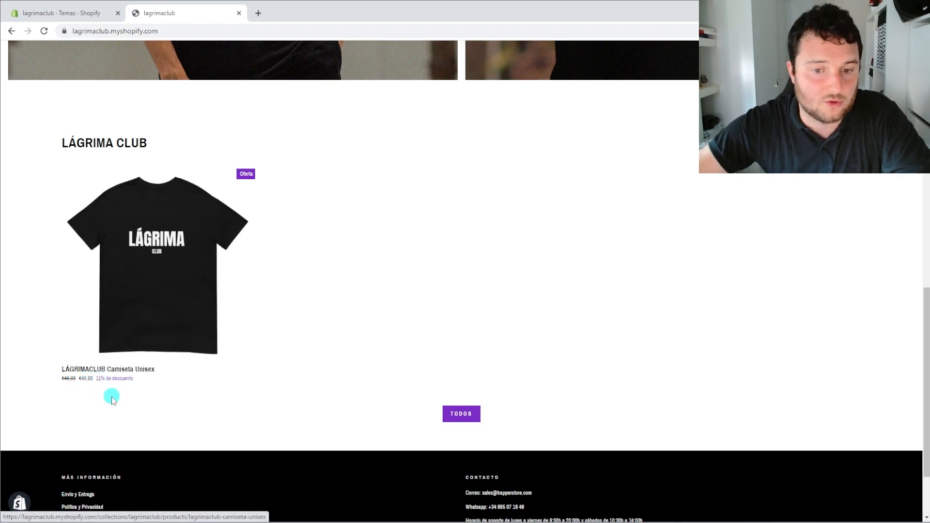
# Open the LÁGRIMACLUB Camiseta Unisex page, check the €40,00 (11% off) price, and pick size S
pyautogui.click(168, 249)
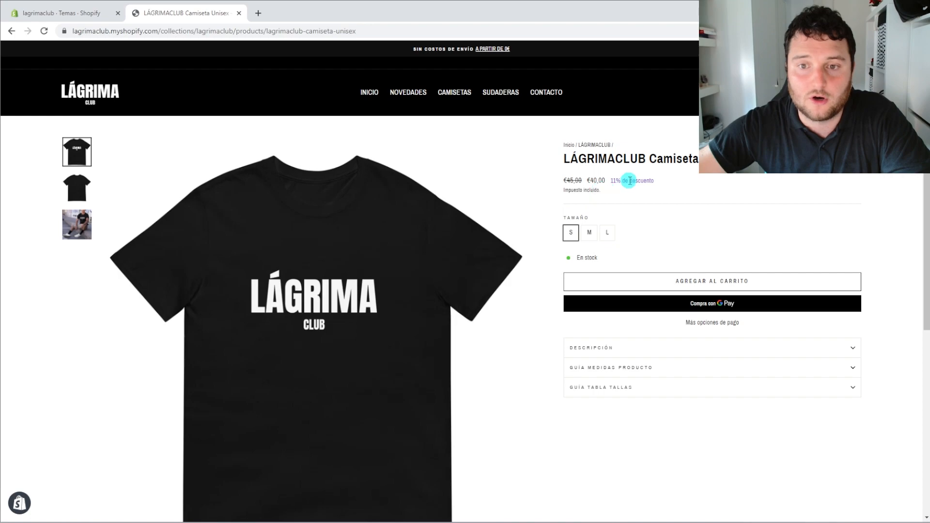
pyautogui.moveTo(588, 175); pyautogui.dragTo(544, 156)
pyautogui.click(684, 190)
pyautogui.click(676, 217)
pyautogui.click(589, 232)
pyautogui.click(571, 232)
# Browse the shirt's back, front and model photos
pyautogui.click(68, 191)
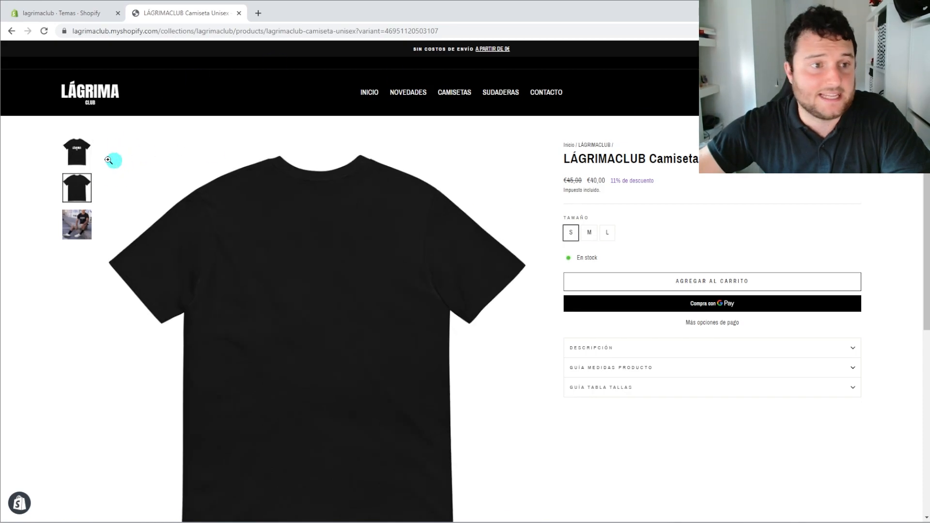
pyautogui.click(76, 148)
pyautogui.click(75, 180)
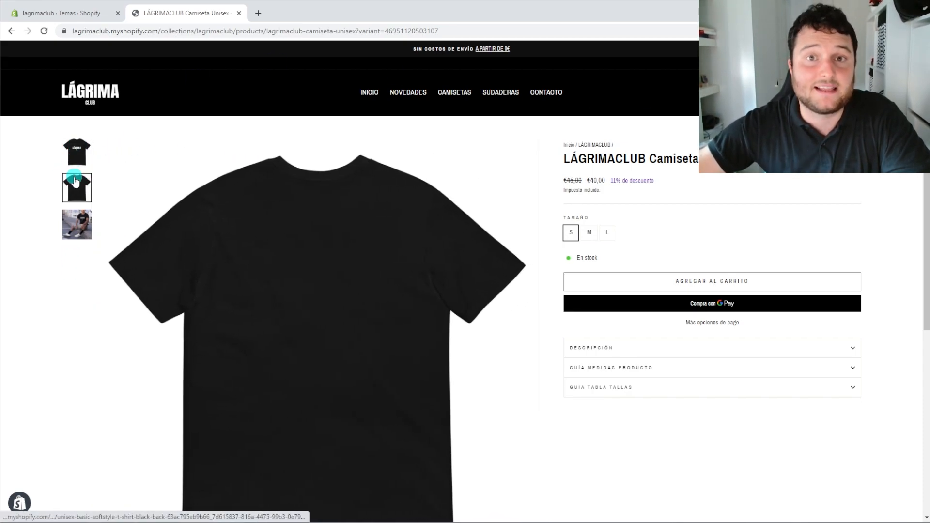
pyautogui.scroll(-1, 75, 180)
pyautogui.click(74, 175)
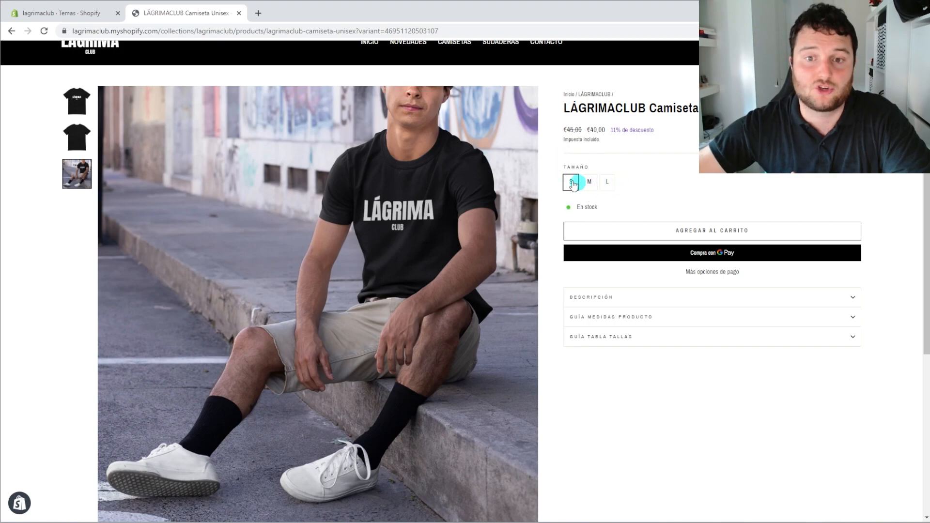
# Read the expanded Descripción section, then add the size S shirt to the cart
pyautogui.click(699, 299)
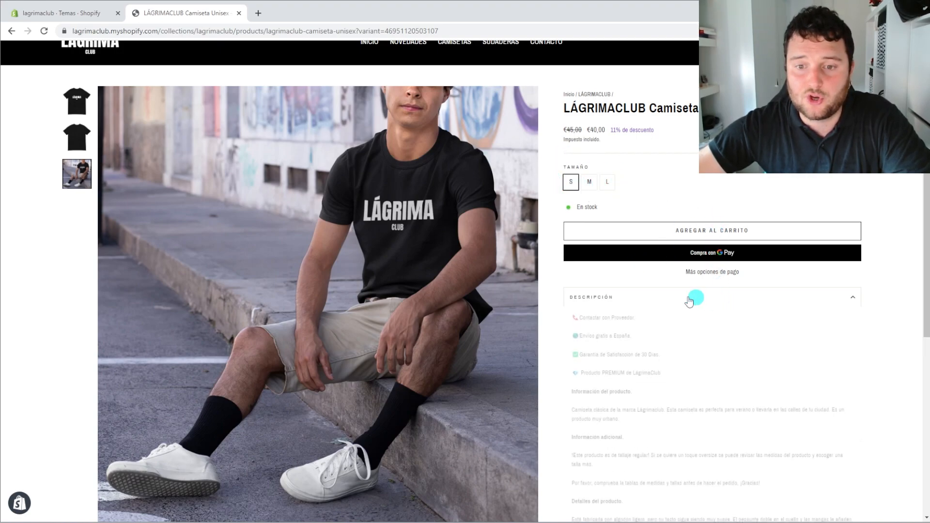
pyautogui.scroll(-1, 615, 301)
pyautogui.scroll(-1, 663, 332)
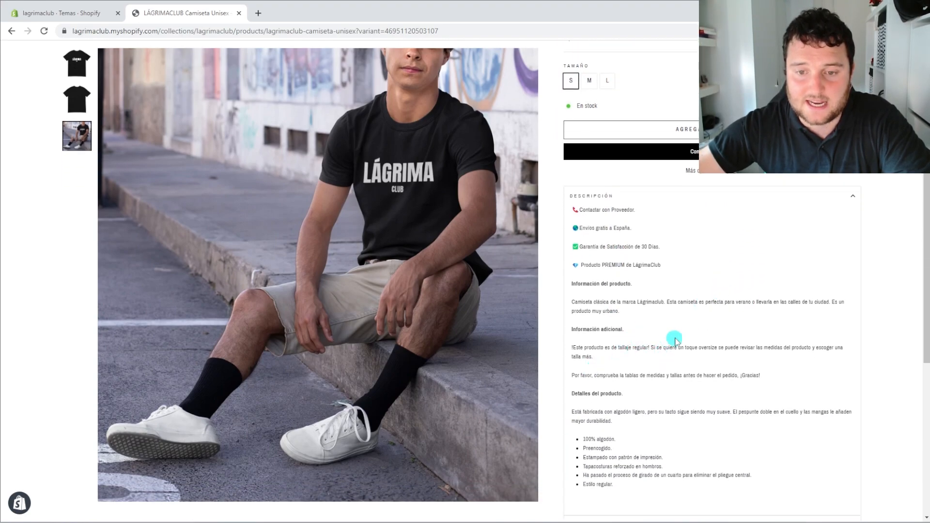
pyautogui.click(591, 195)
pyautogui.scroll(2, 591, 208)
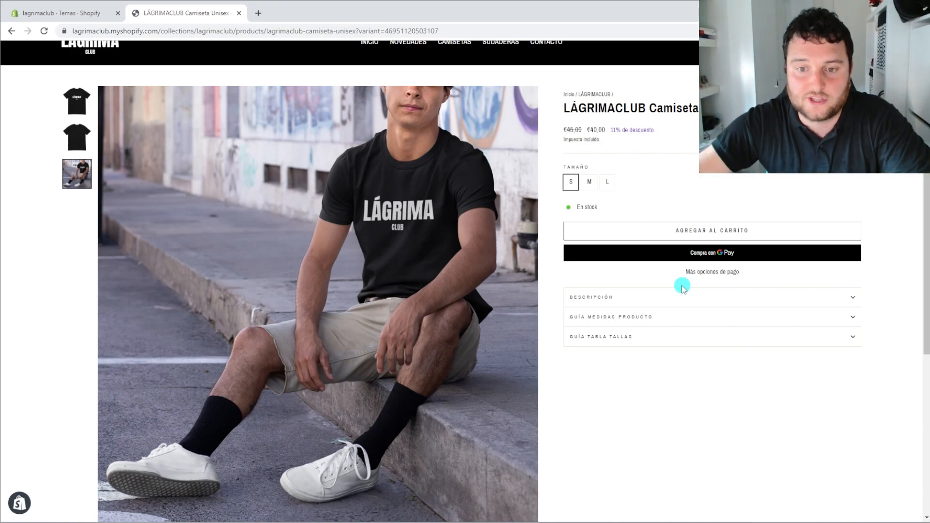
pyautogui.click(851, 301)
pyautogui.scroll(-2, 843, 305)
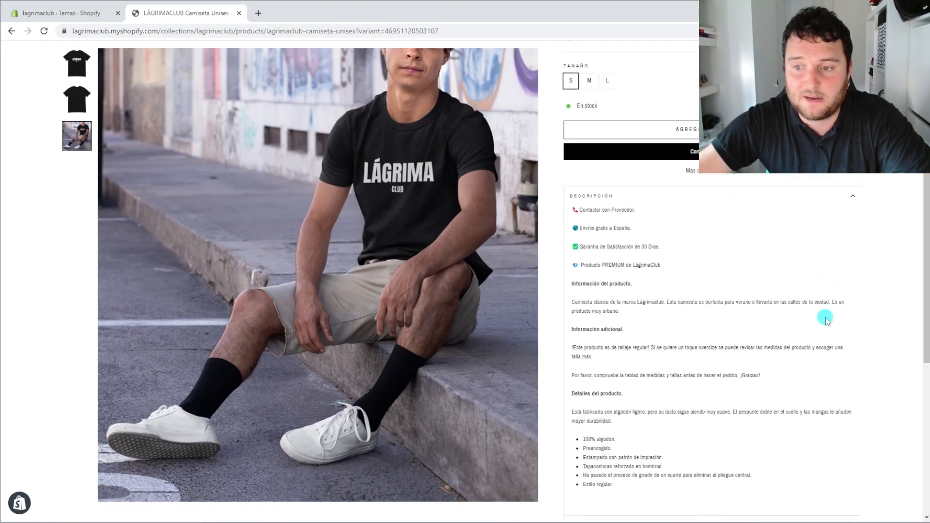
pyautogui.scroll(2, 832, 296)
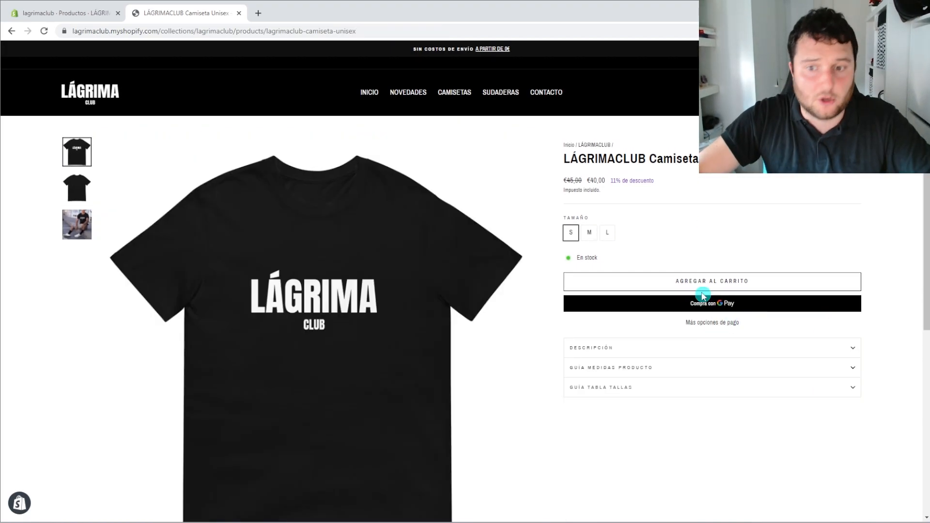
pyautogui.click(695, 280)
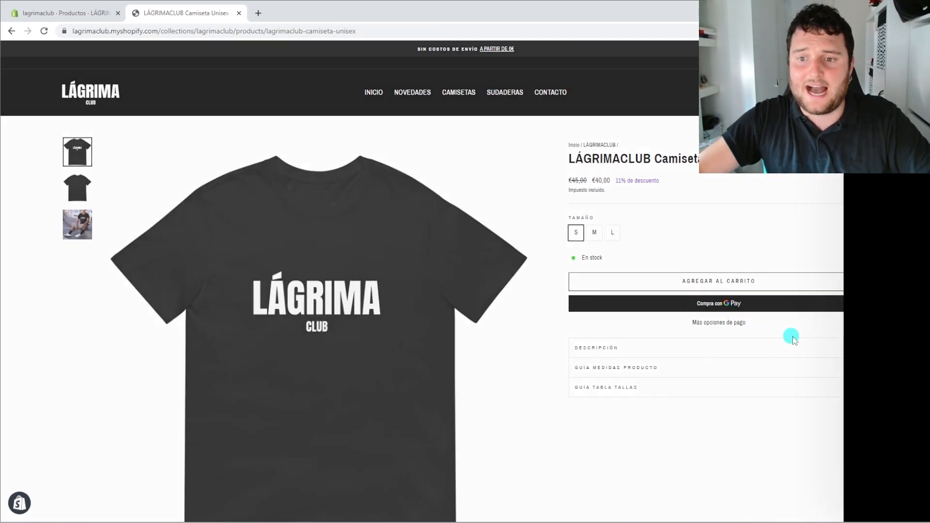
# Proceed from the cart to checkout and dismiss the phone verification prompt
pyautogui.click(907, 515)
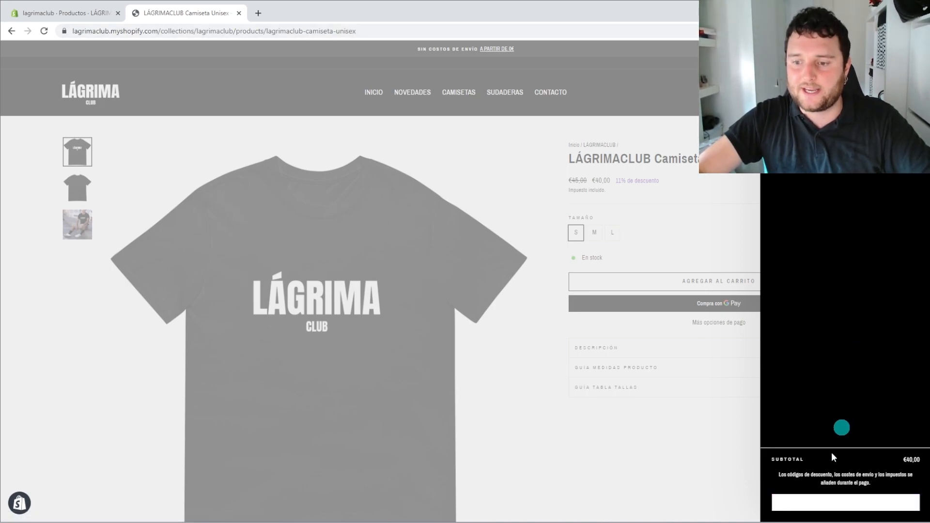
pyautogui.click(845, 504)
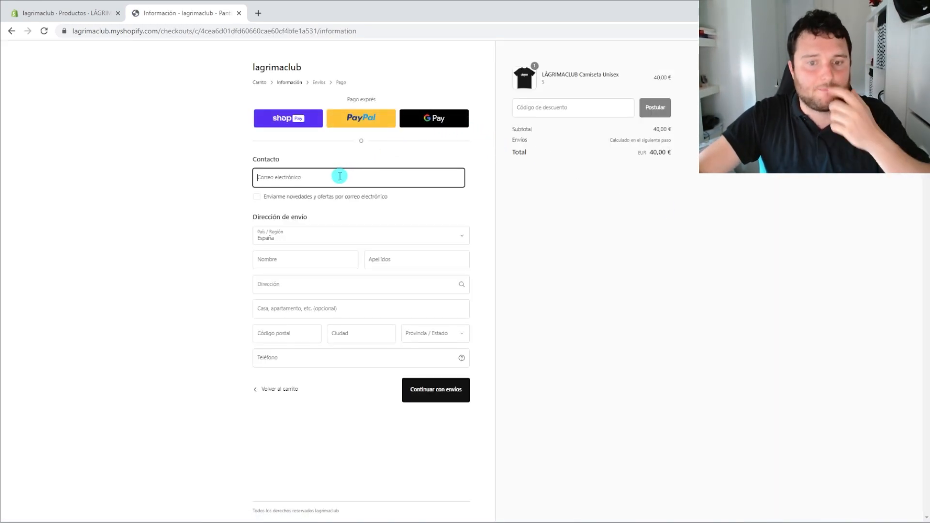
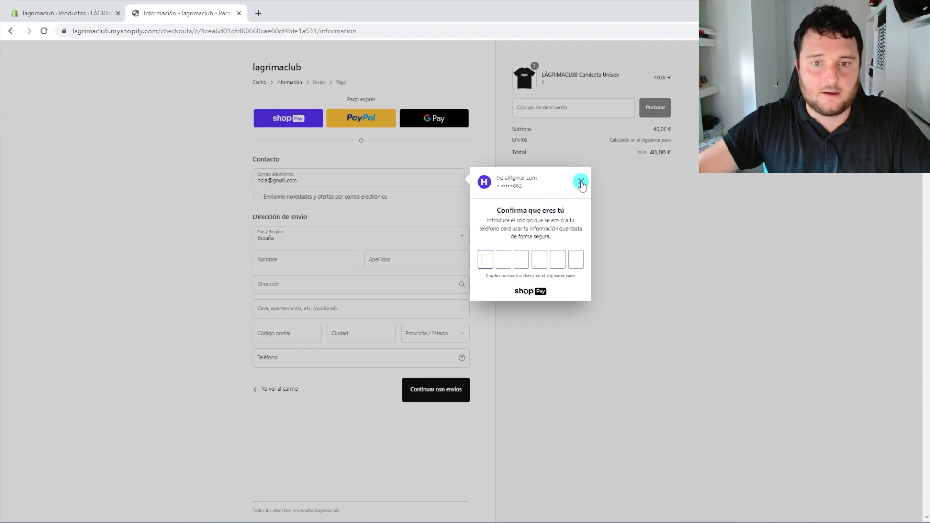
pyautogui.click(581, 182)
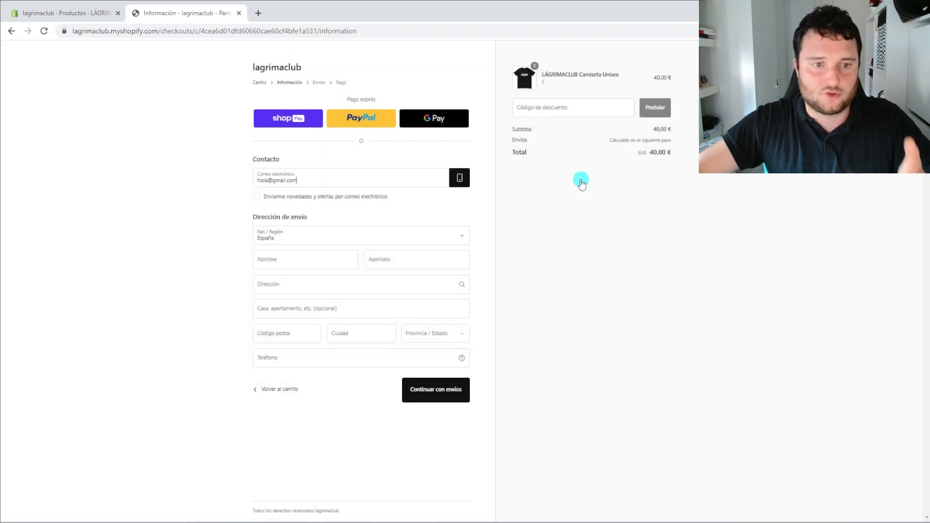
# Fill in the buyer's first and last name, street address, postal code and city
pyautogui.click(308, 257)
pyautogui.write('jesus')
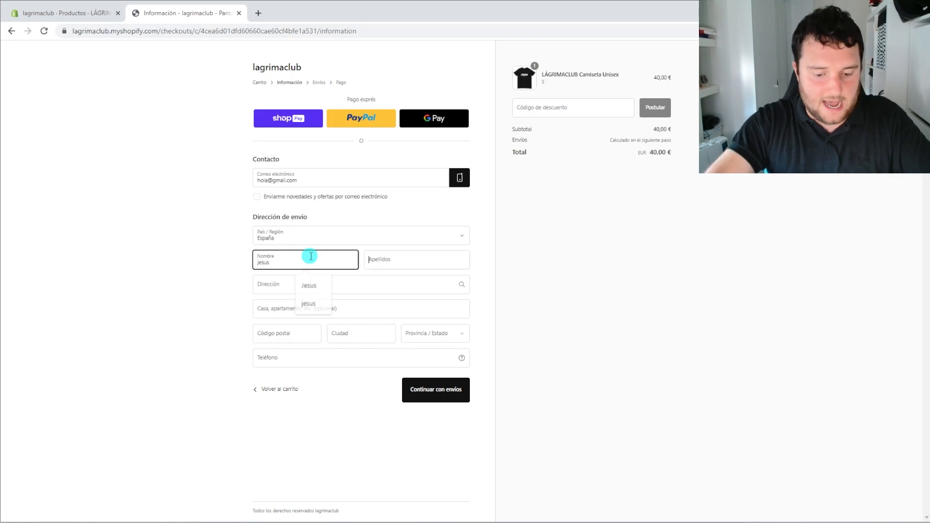
pyautogui.press('Tab')
pyautogui.write('hola')
pyautogui.press('Tab')
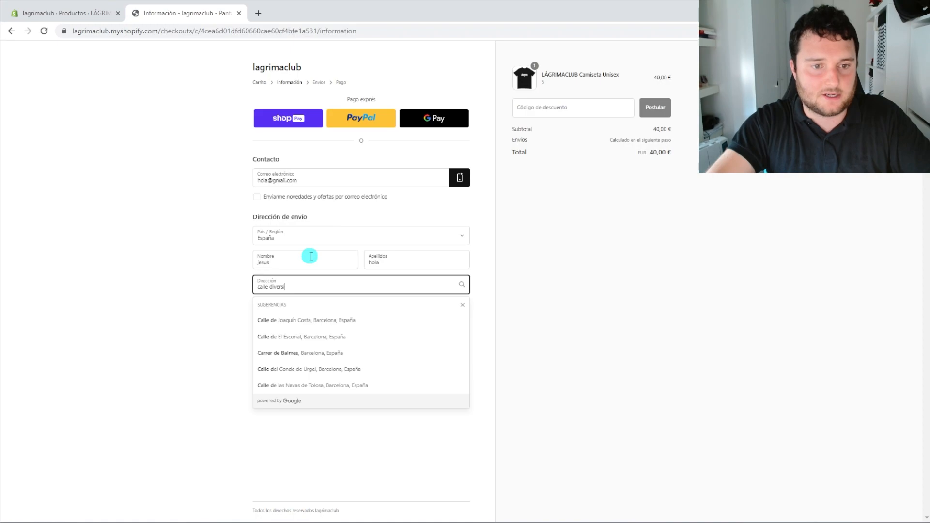
pyautogui.press('Tab')
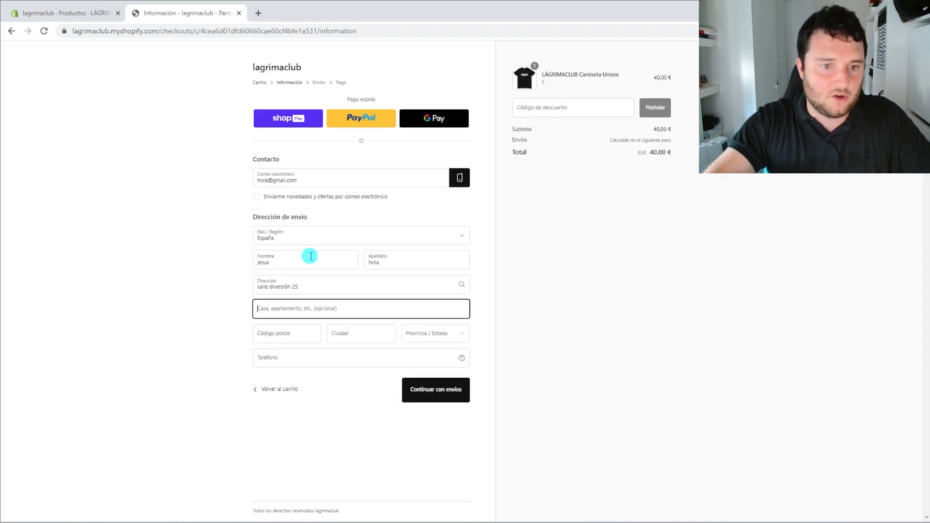
pyautogui.press('Tab')
pyautogui.write('0')
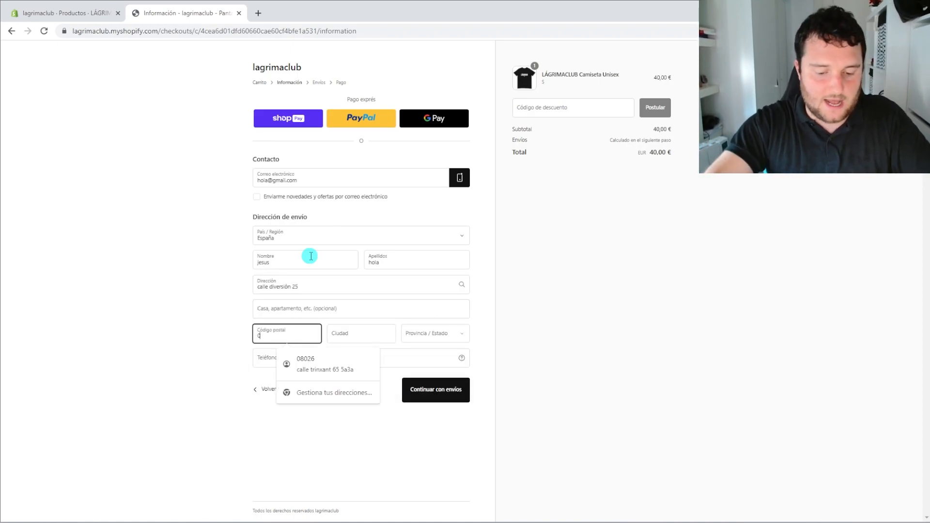
pyautogui.write('8456')
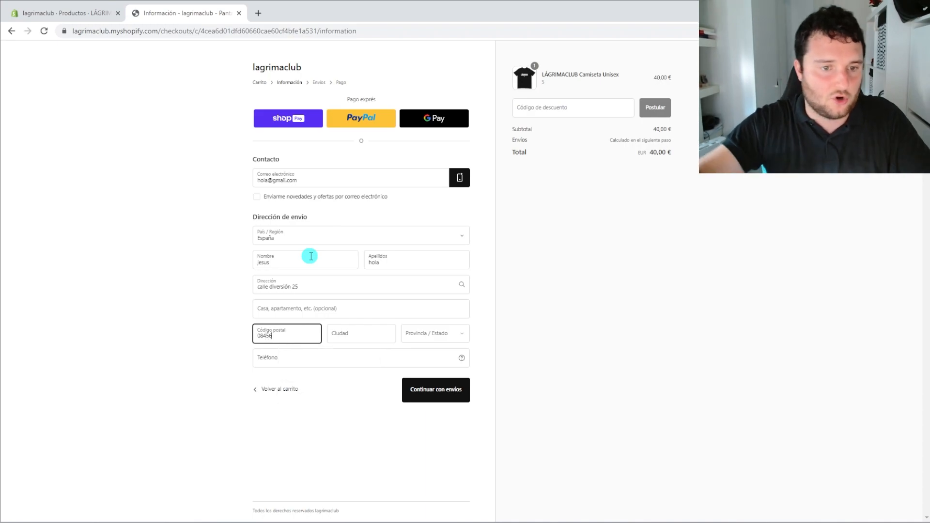
pyautogui.press('Tab')
pyautogui.write('Barcelona')
pyautogui.press('Tab')
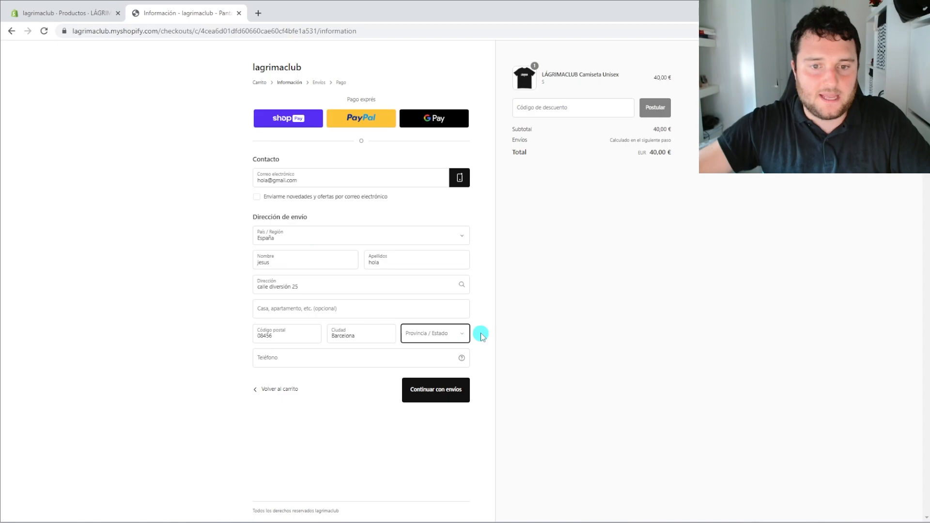
# Choose Barcelona as the province and enter the buyer's phone number
pyautogui.click(461, 339)
pyautogui.click(433, 420)
pyautogui.click(276, 358)
pyautogui.write('66')
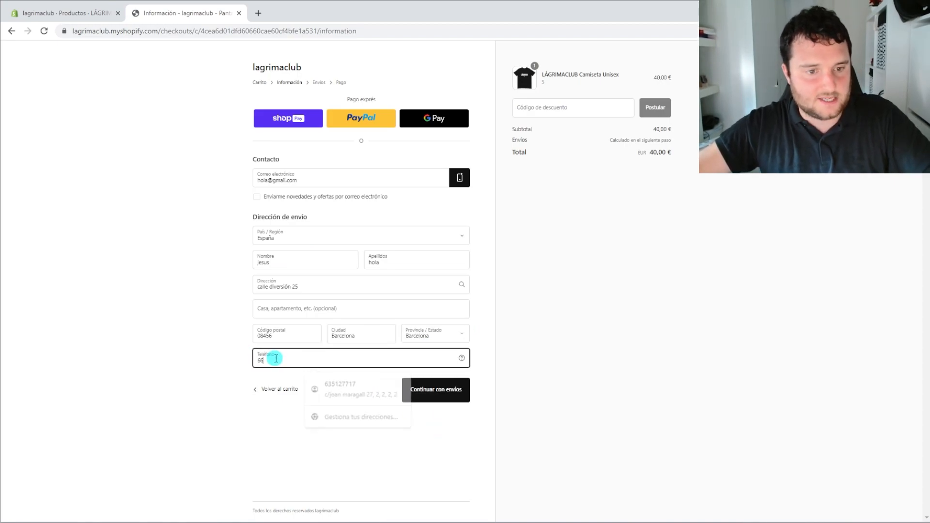
pyautogui.write('6 66 66 66')
# Apply discount code TESTGRATIS for a 0,00 € total and continue to shipping
pyautogui.click(540, 106)
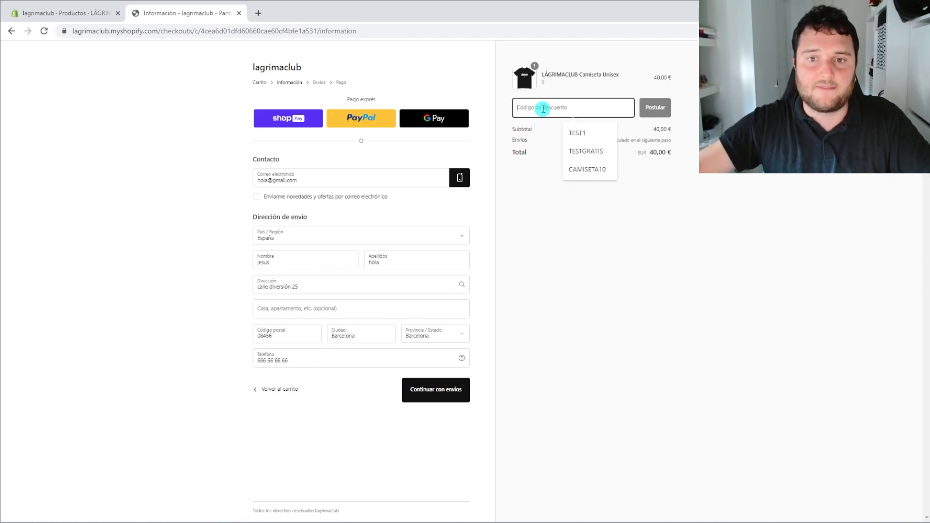
pyautogui.click(603, 151)
pyautogui.click(663, 109)
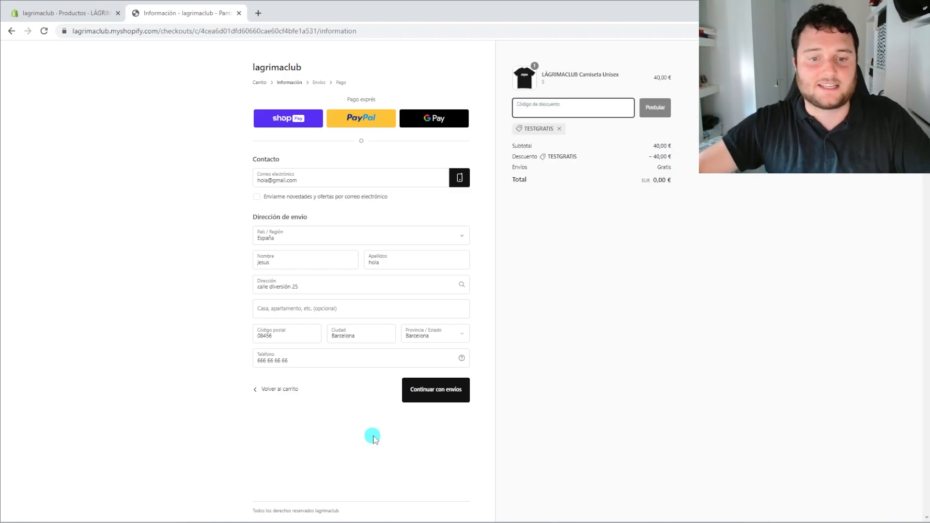
pyautogui.click(441, 396)
# Decline saving the address, keep Envío Rápido, place the 0,00 € order, and return to the store
pyautogui.click(804, 213)
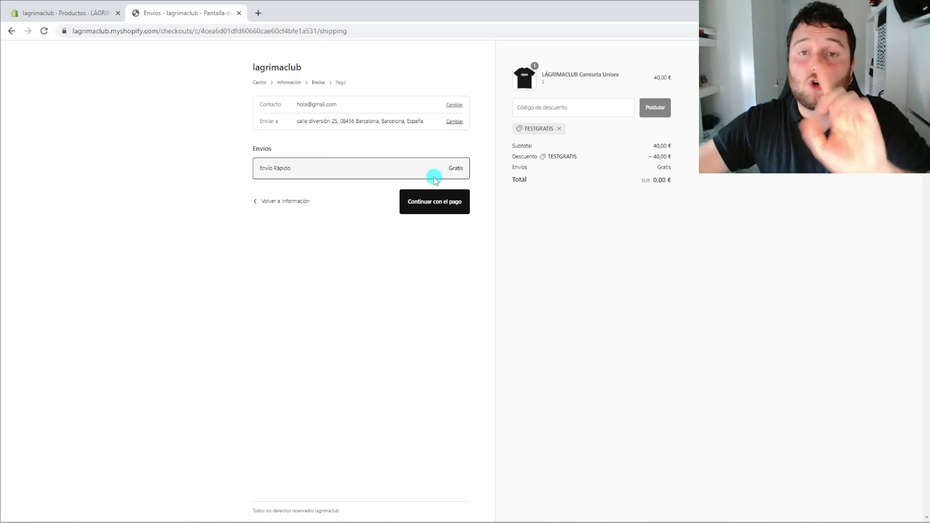
pyautogui.moveTo(295, 173); pyautogui.dragTo(254, 172)
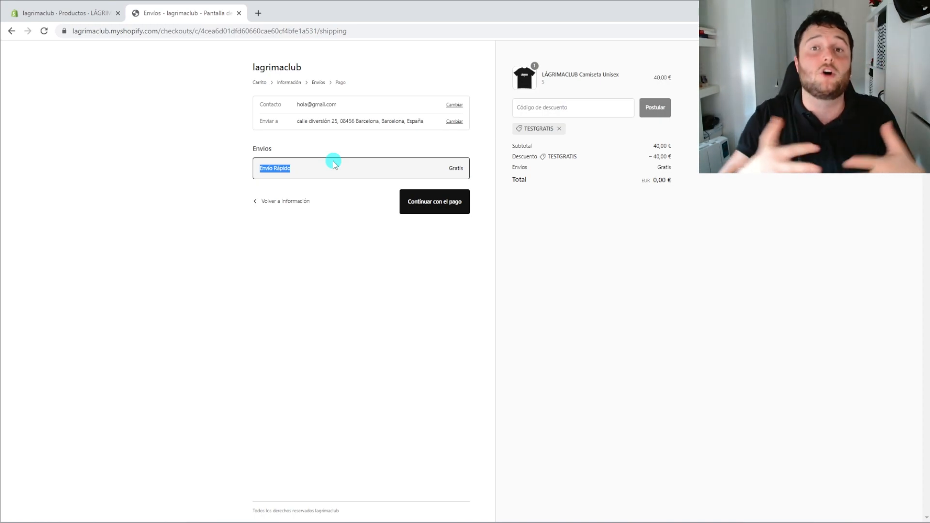
pyautogui.click(436, 211)
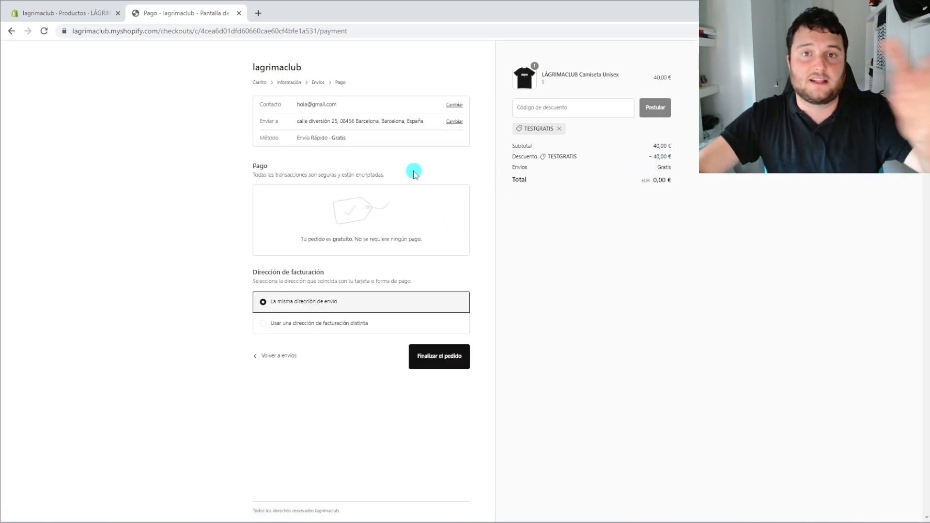
pyautogui.click(426, 358)
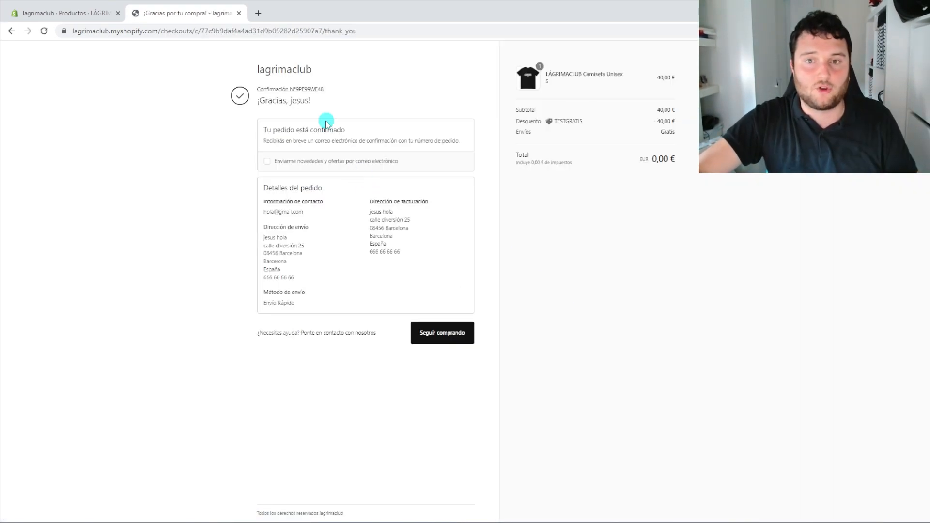
pyautogui.click(455, 338)
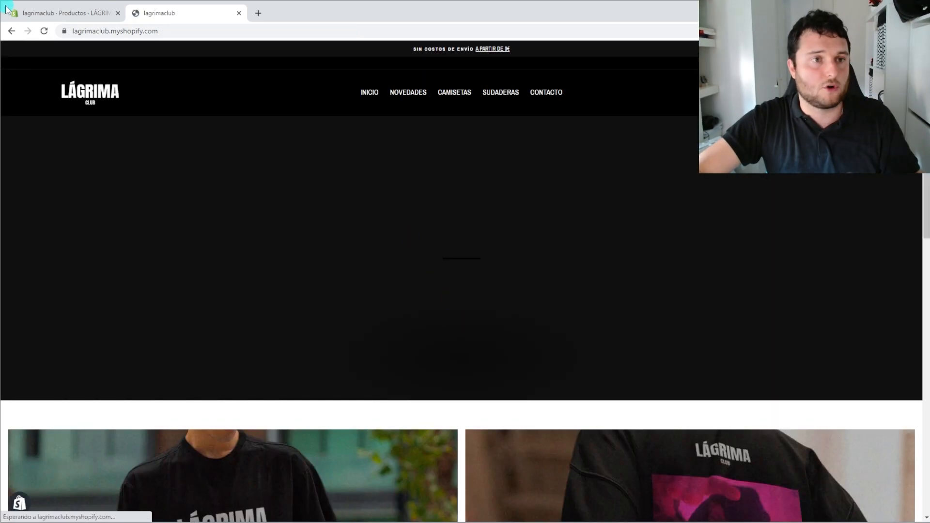
# In admin Pedidos, inspect orders #1001 and #1002 in separate tabs, both €0.00 and paid
pyautogui.click(16, 17)
pyautogui.click(45, 124)
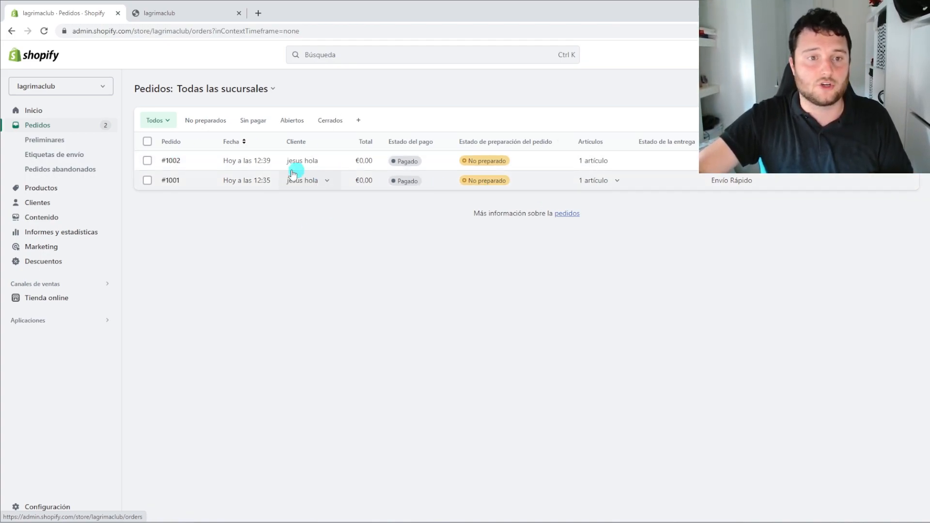
pyautogui.middleClick(172, 181)
pyautogui.click(283, 14)
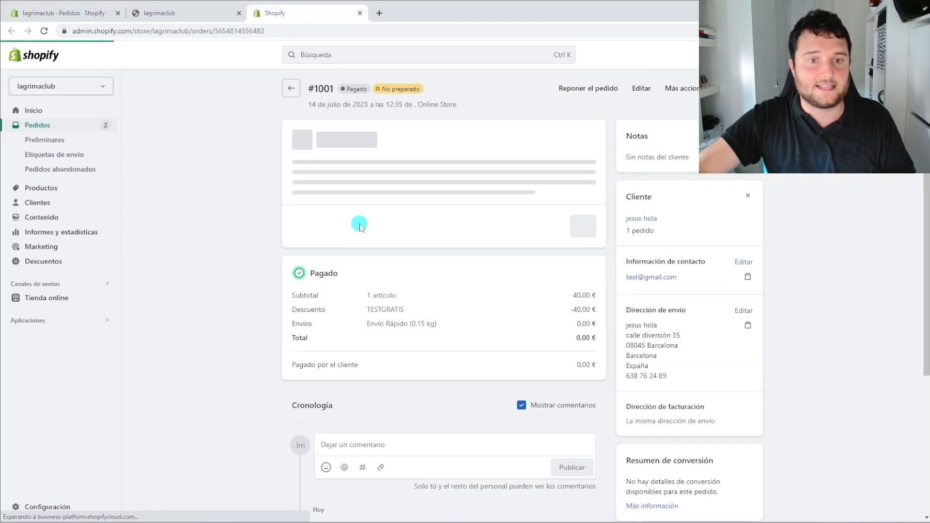
pyautogui.hotkey('ctrl', 'Tab')
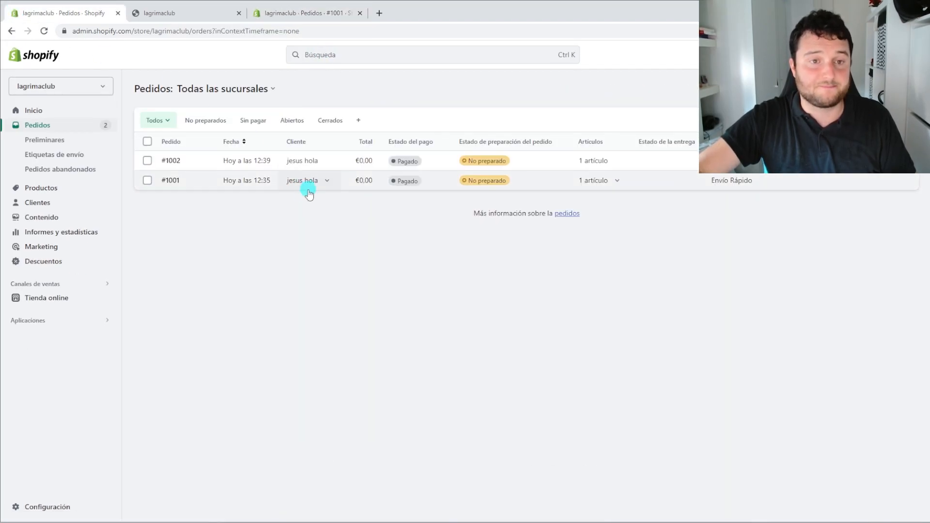
pyautogui.middleClick(172, 160)
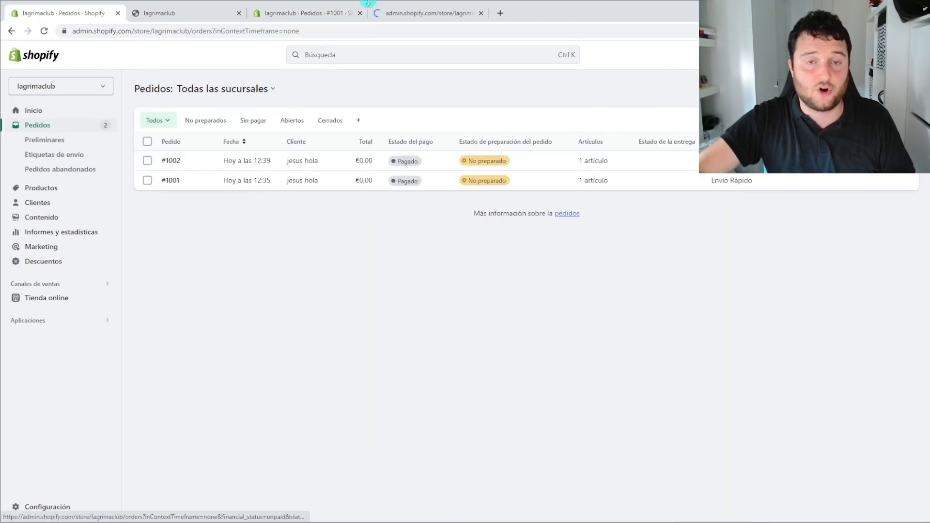
pyautogui.click(394, 14)
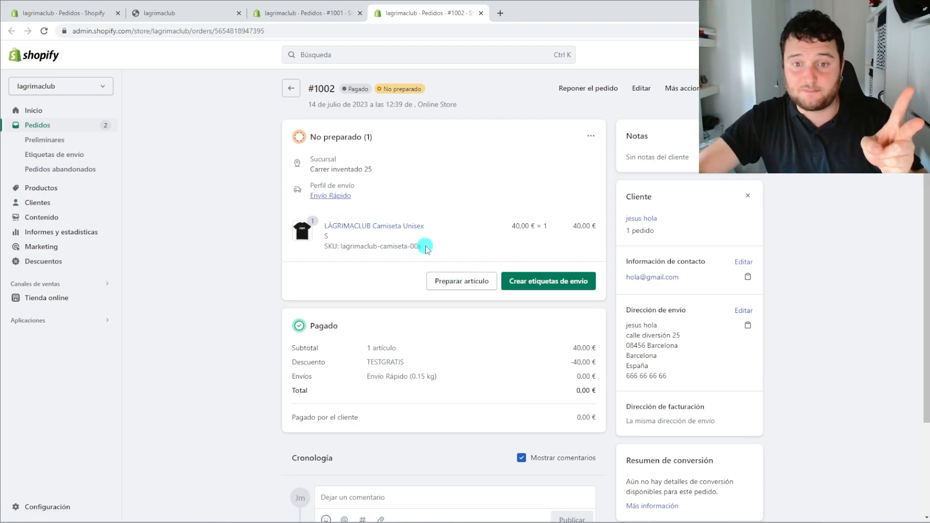
pyautogui.click(77, 12)
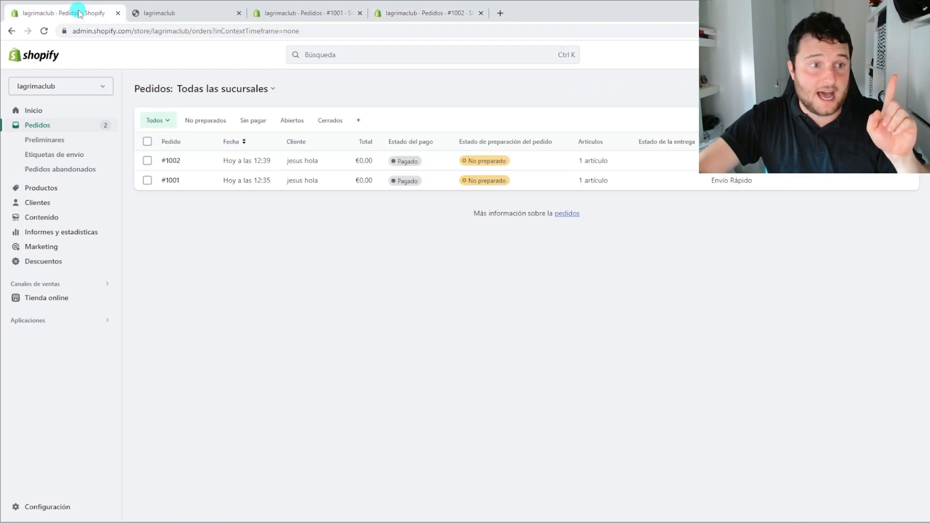
# Filter Productos to Activos and open LÁGRIMACLUB Camiseta Unisex to view its S, M, L variants
pyautogui.click(60, 190)
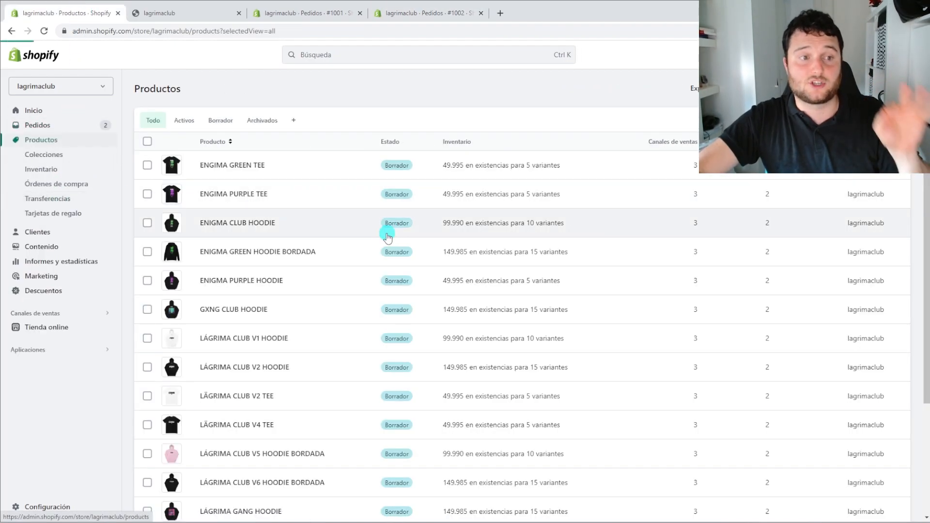
pyautogui.click(184, 129)
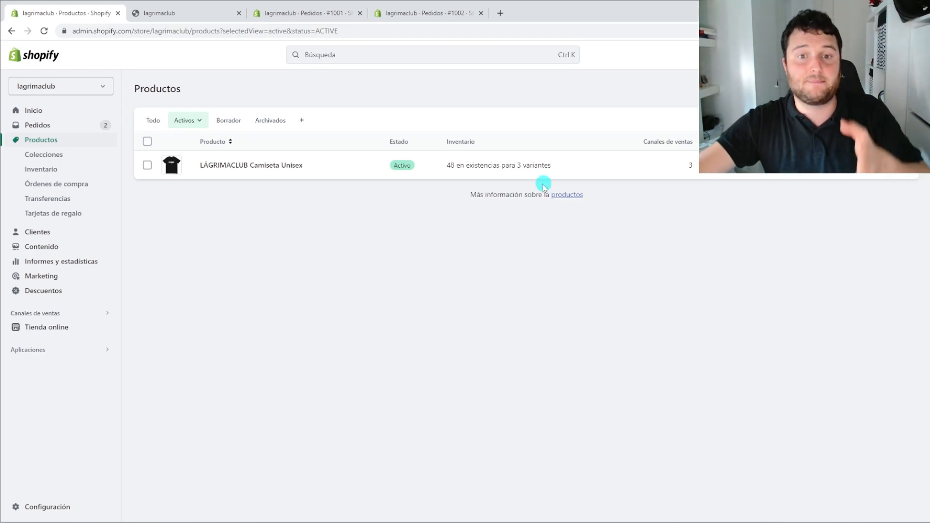
pyautogui.click(216, 167)
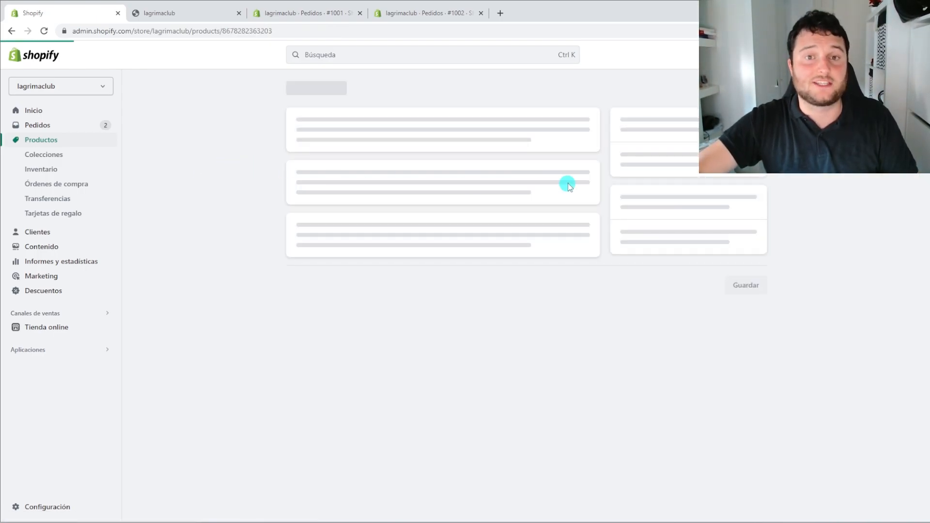
pyautogui.scroll(-12, 765, 237)
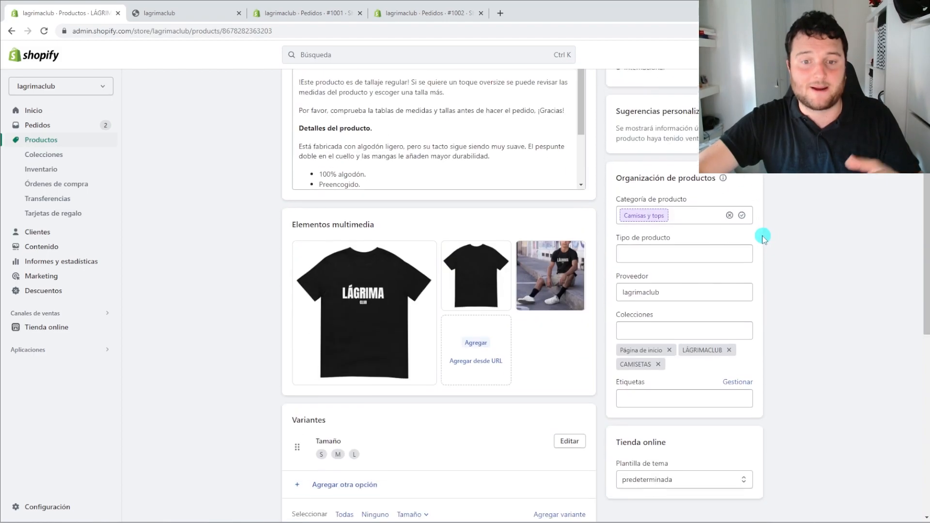